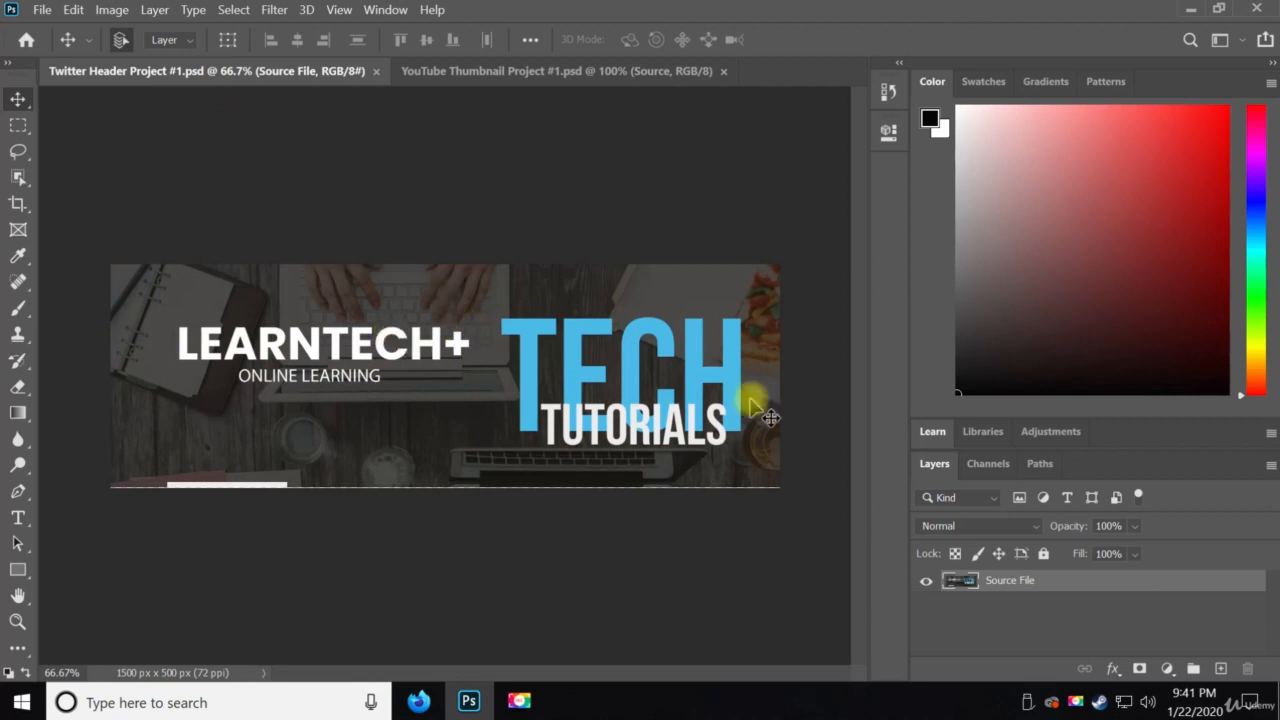
Lock the Source File layer, and close the Color and Learn panel groups.
{"action": "left_click", "coordinate": [1043, 554]}
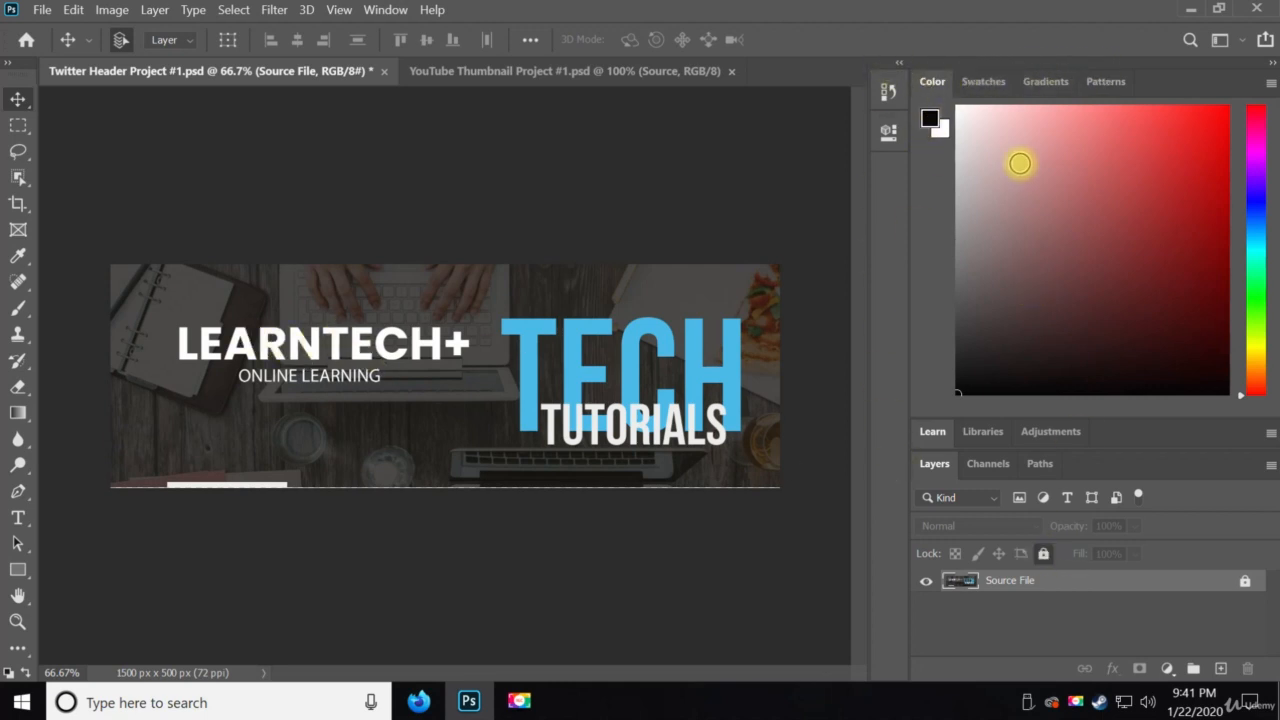
{"action": "left_click", "coordinate": [1270, 84]}
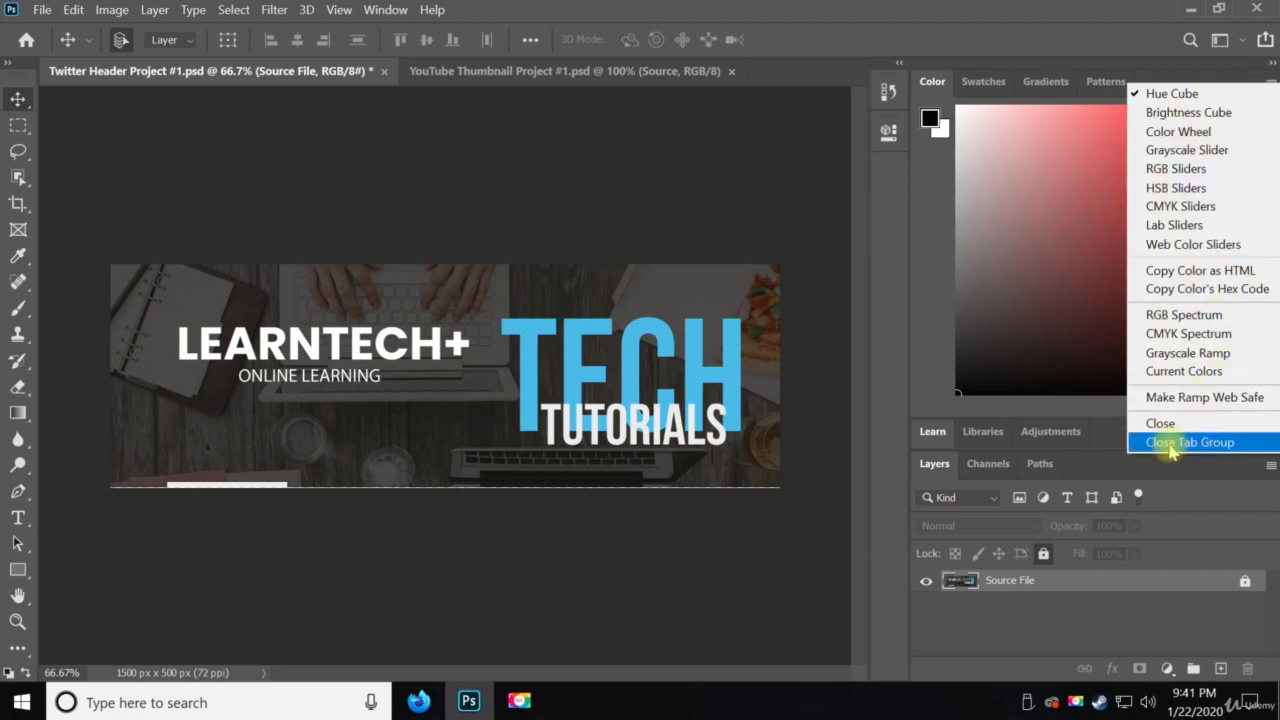
{"action": "left_click", "coordinate": [1172, 446]}
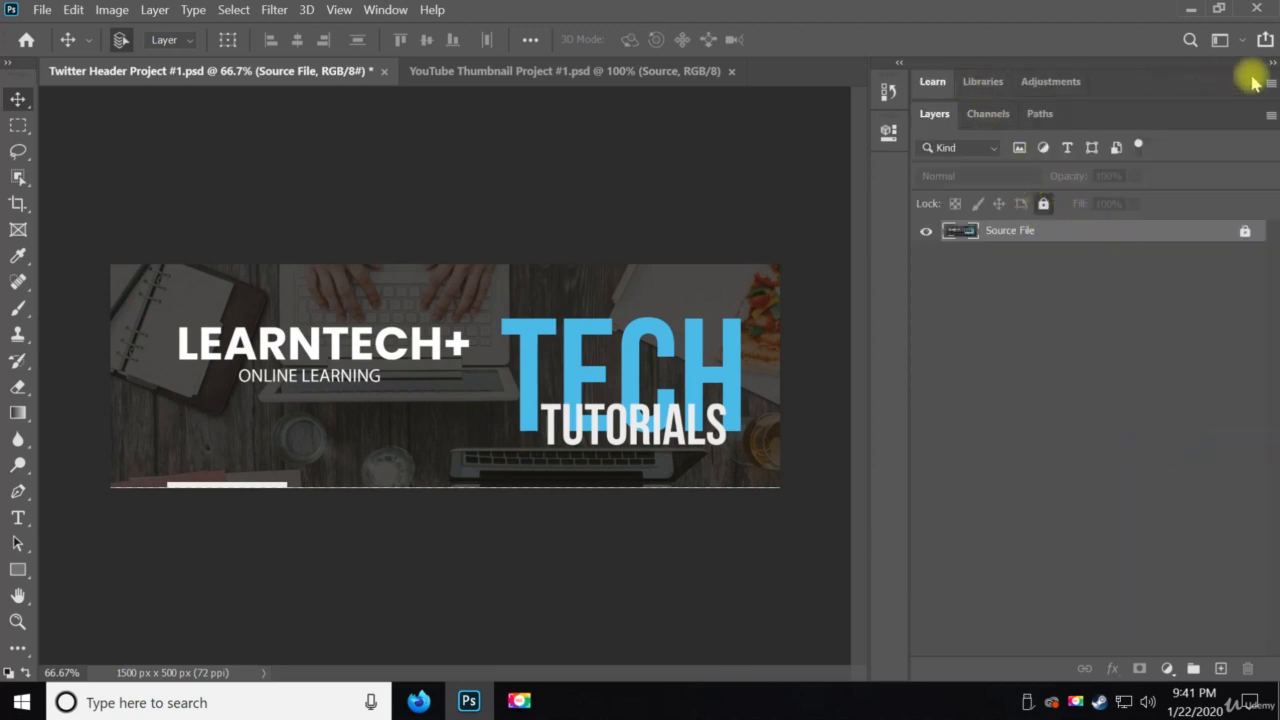
{"action": "left_click", "coordinate": [1268, 83]}
{"action": "left_click", "coordinate": [1185, 110]}
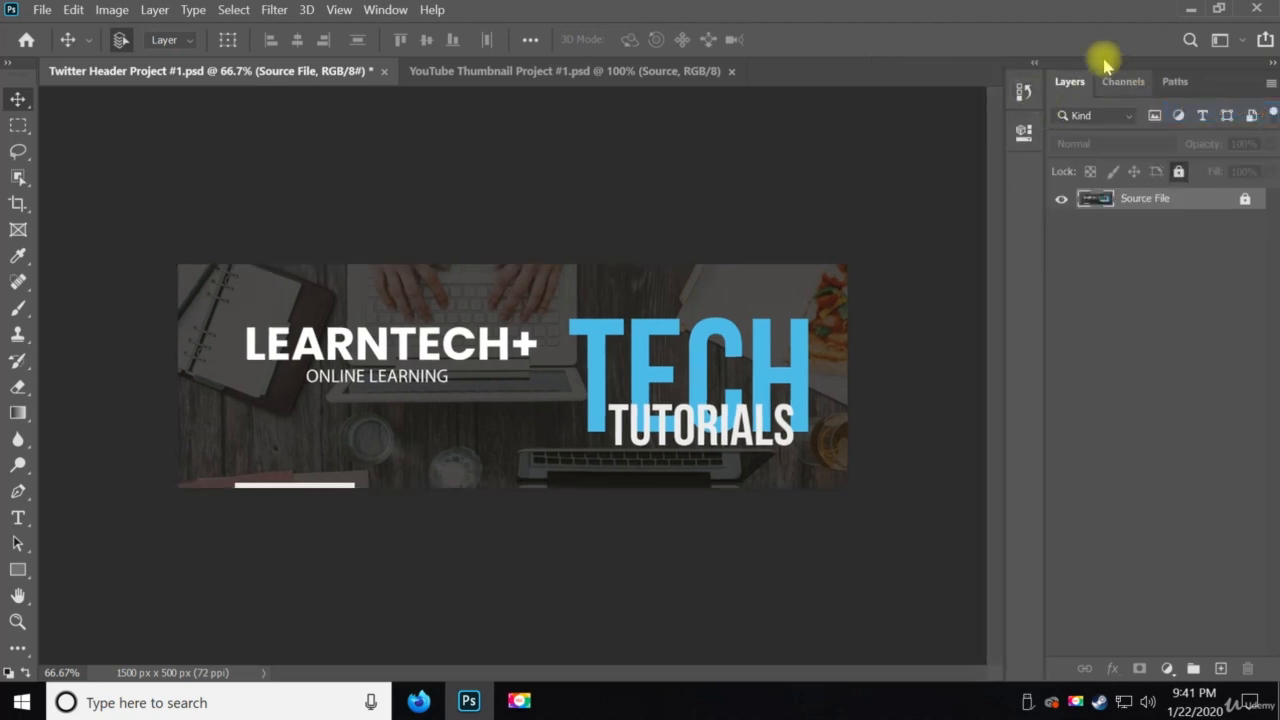
Expand the collapsed panels and close the History and Properties groups so only the Layers group remains.
{"action": "left_click", "coordinate": [1035, 62]}
{"action": "left_click", "coordinate": [1031, 83]}
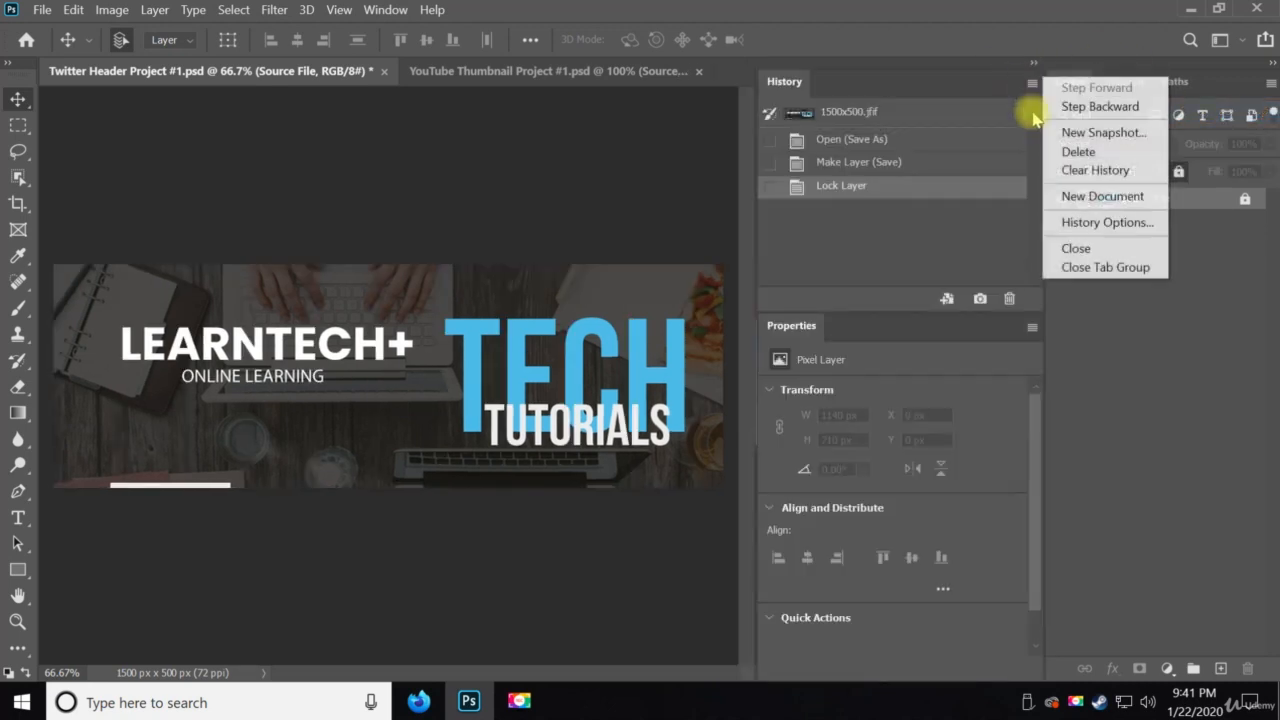
{"action": "left_click", "coordinate": [1090, 267]}
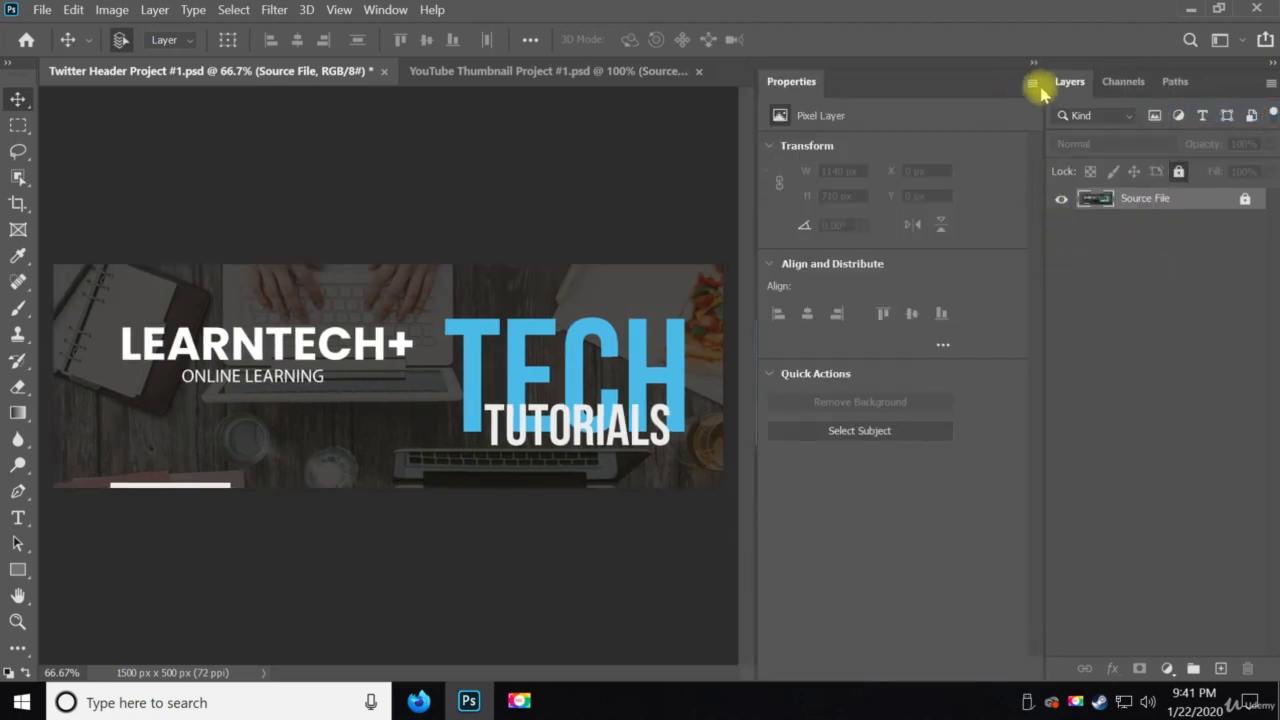
{"action": "left_click", "coordinate": [1033, 84]}
{"action": "left_click", "coordinate": [1070, 107]}
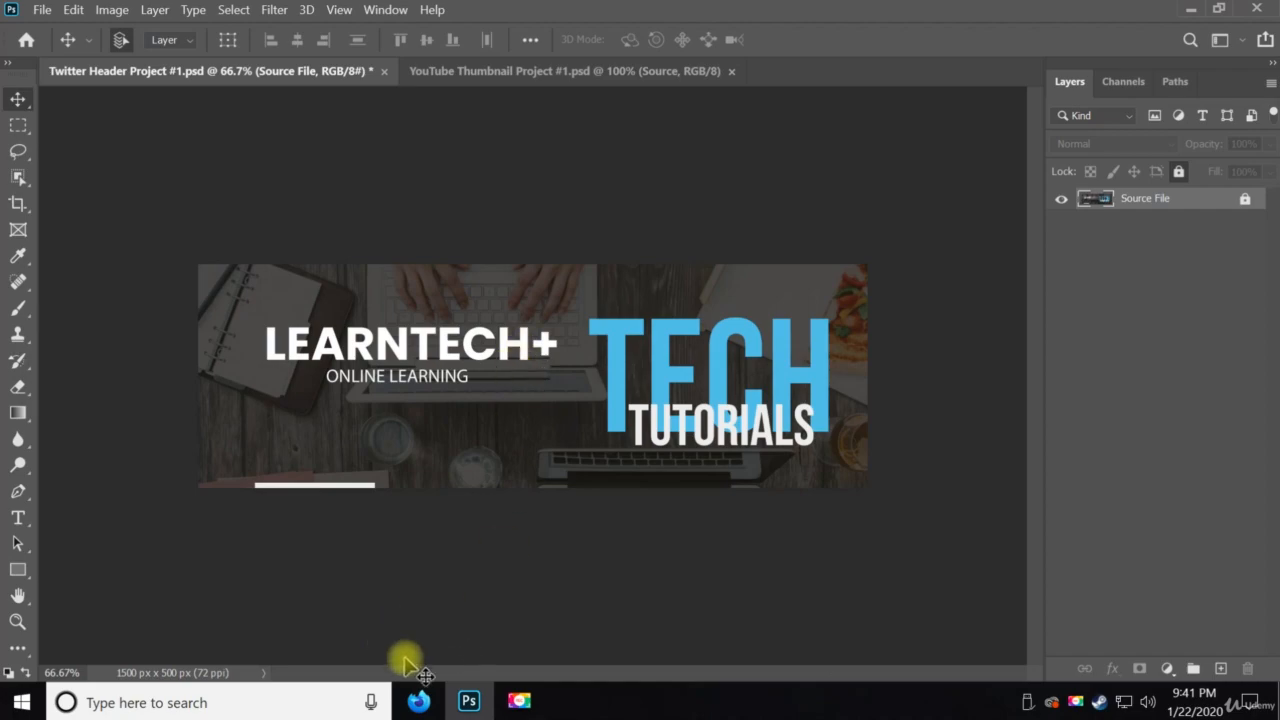
Open Background Image from the desktop folder 01. Twitter Header Project #1 in Photoshop.
{"action": "left_click", "coordinate": [478, 704]}
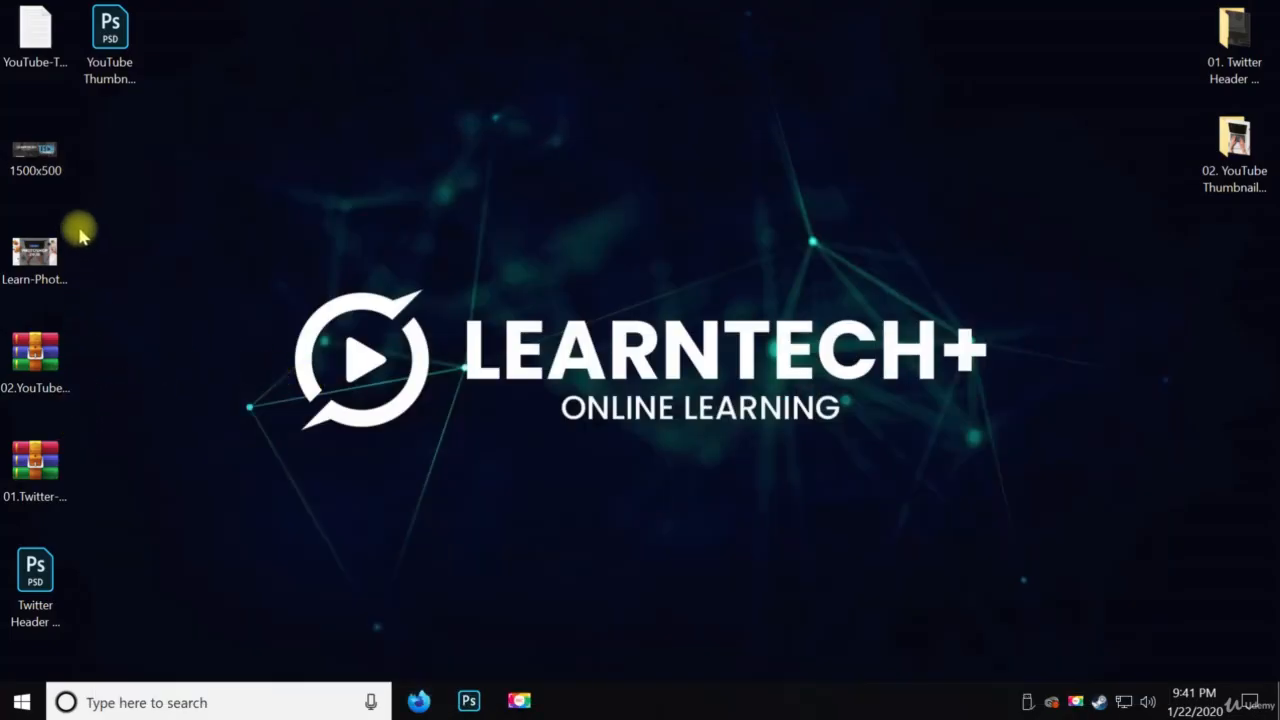
{"action": "double_click", "coordinate": [1236, 32]}
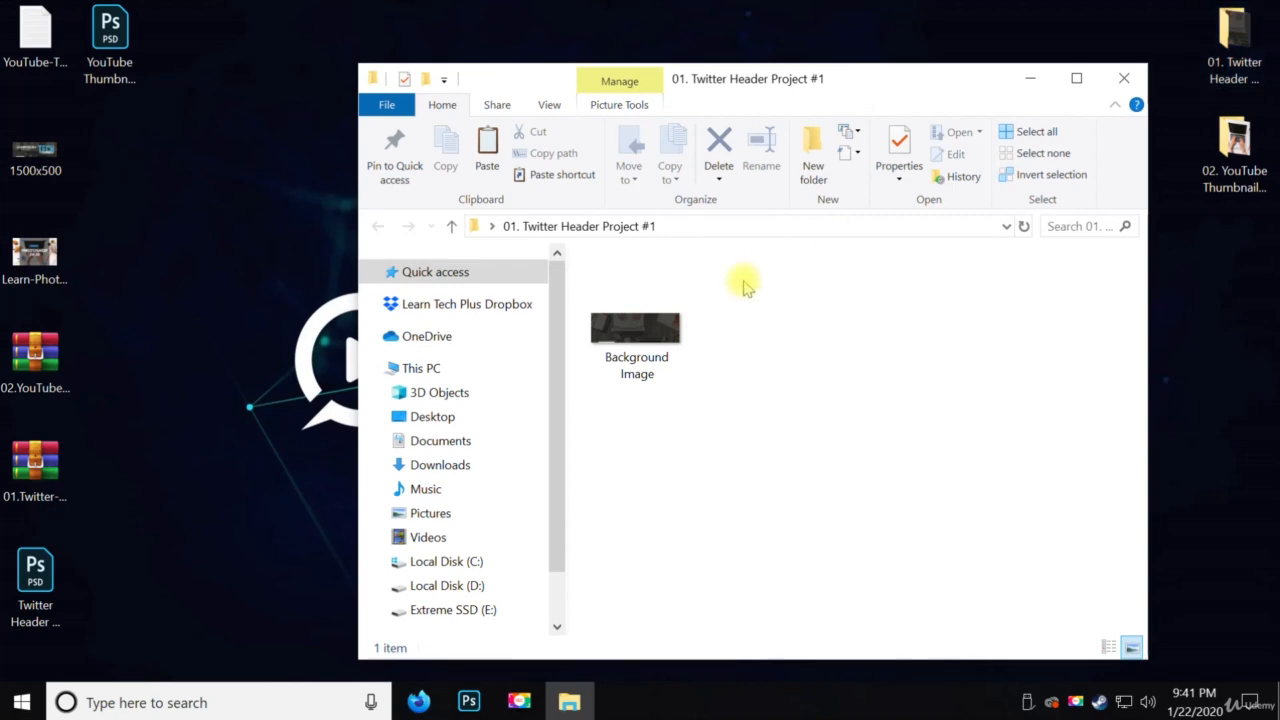
{"action": "left_click", "coordinate": [625, 333]}
{"action": "right_click", "coordinate": [625, 333]}
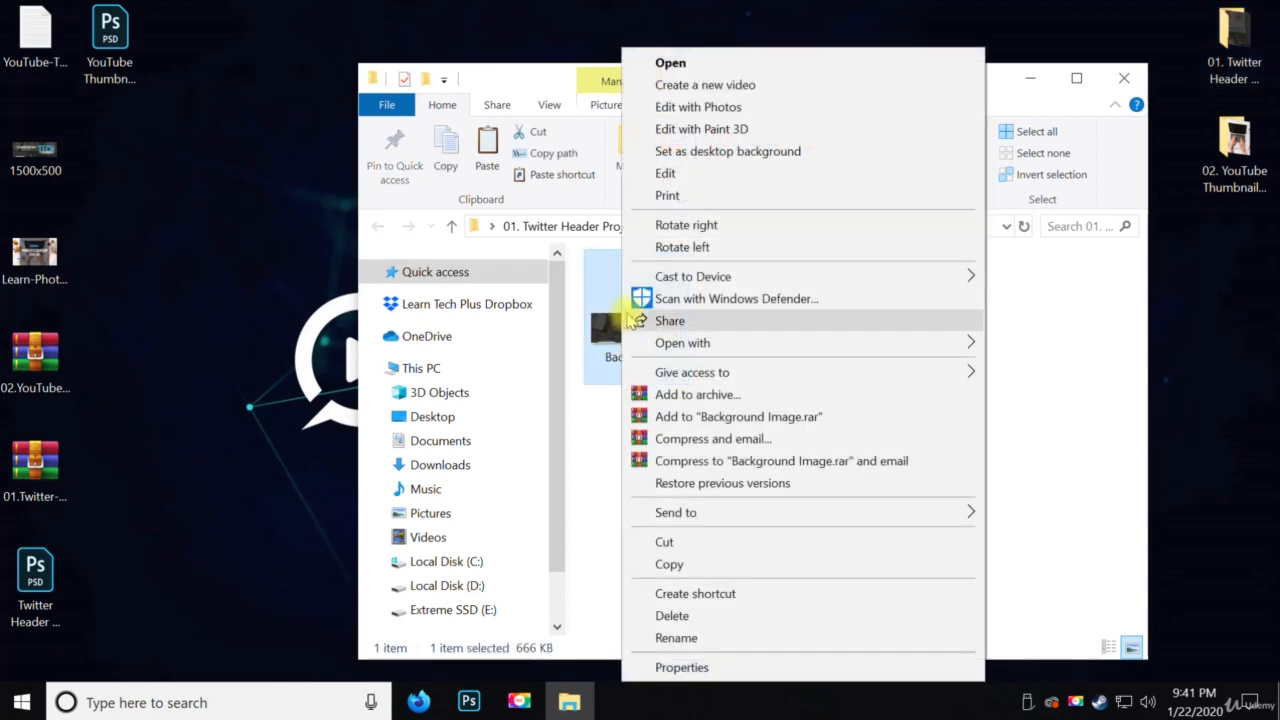
{"action": "mouse_move", "coordinate": [857, 337]}
{"action": "left_click", "coordinate": [1110, 342]}
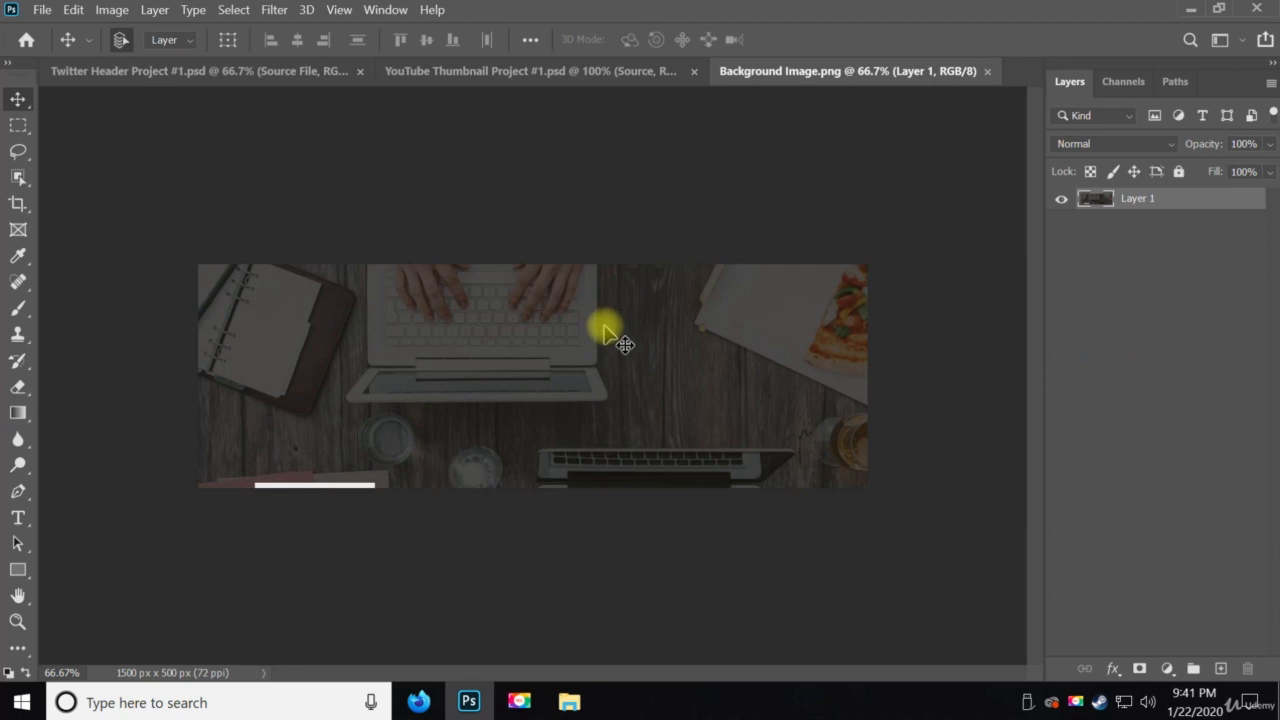
Copy the whole background image and paste it into Twitter Header Project #1.psd as a new layer.
{"action": "key", "text": "ctrl+a"}
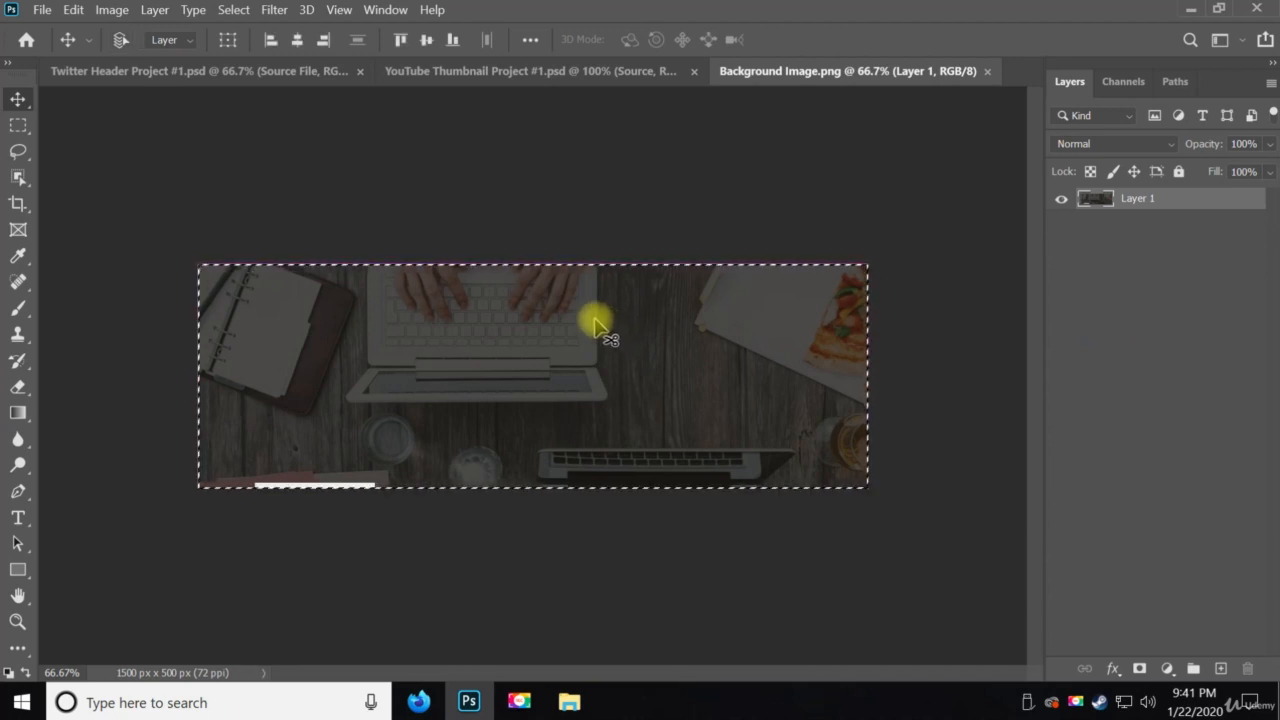
{"action": "left_click", "coordinate": [176, 79]}
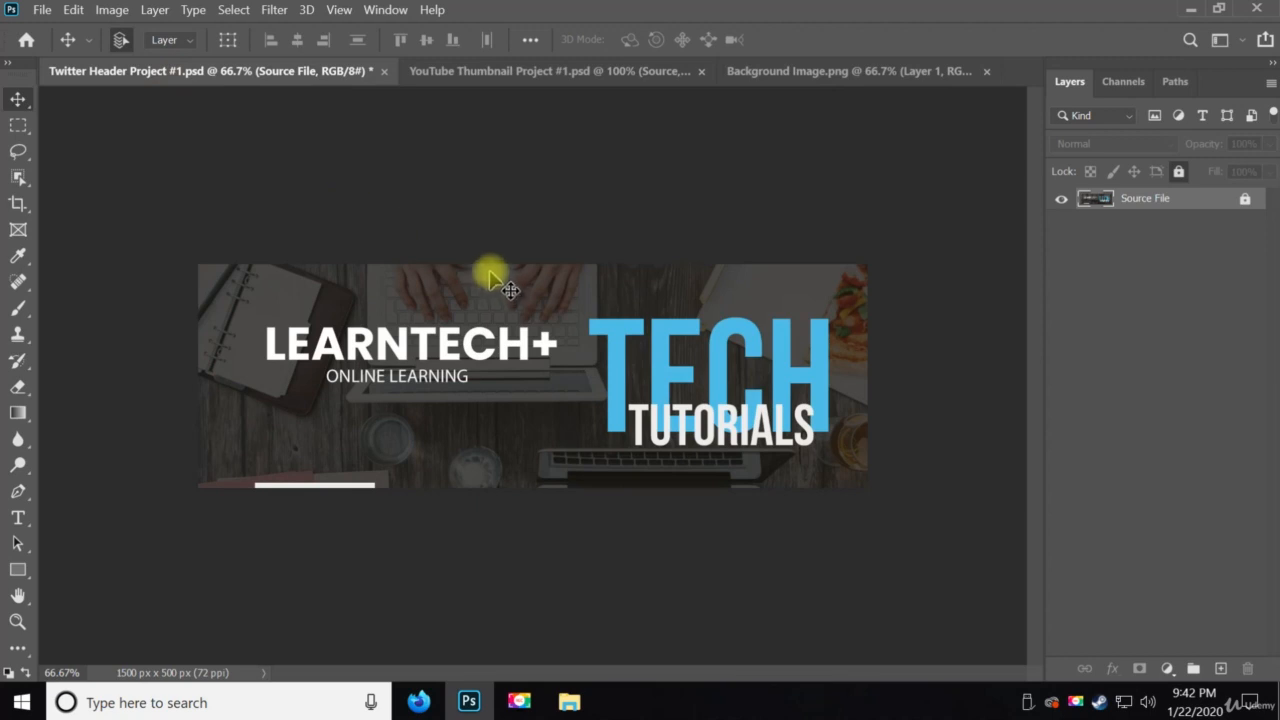
{"action": "key", "text": "ctrl+v"}
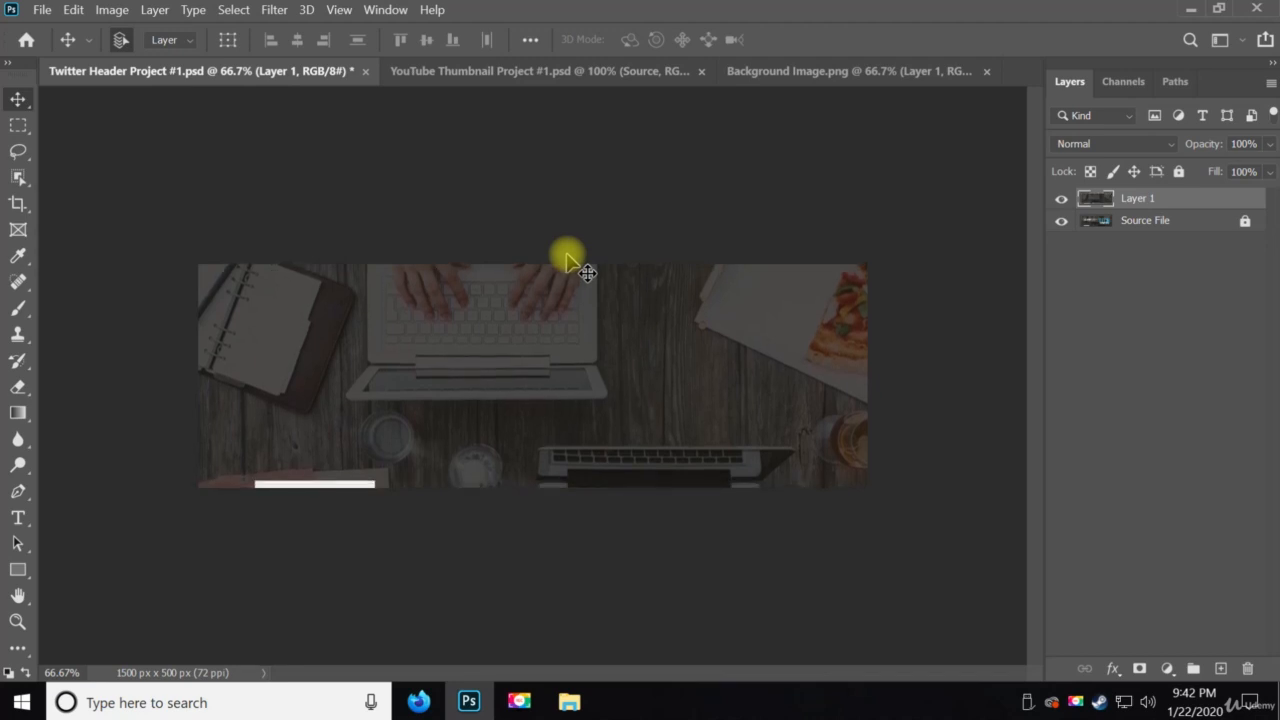
Move the pasted background layer down to a Y position of 252 px with Free Transform.
{"action": "key", "text": "ctrl+t"}
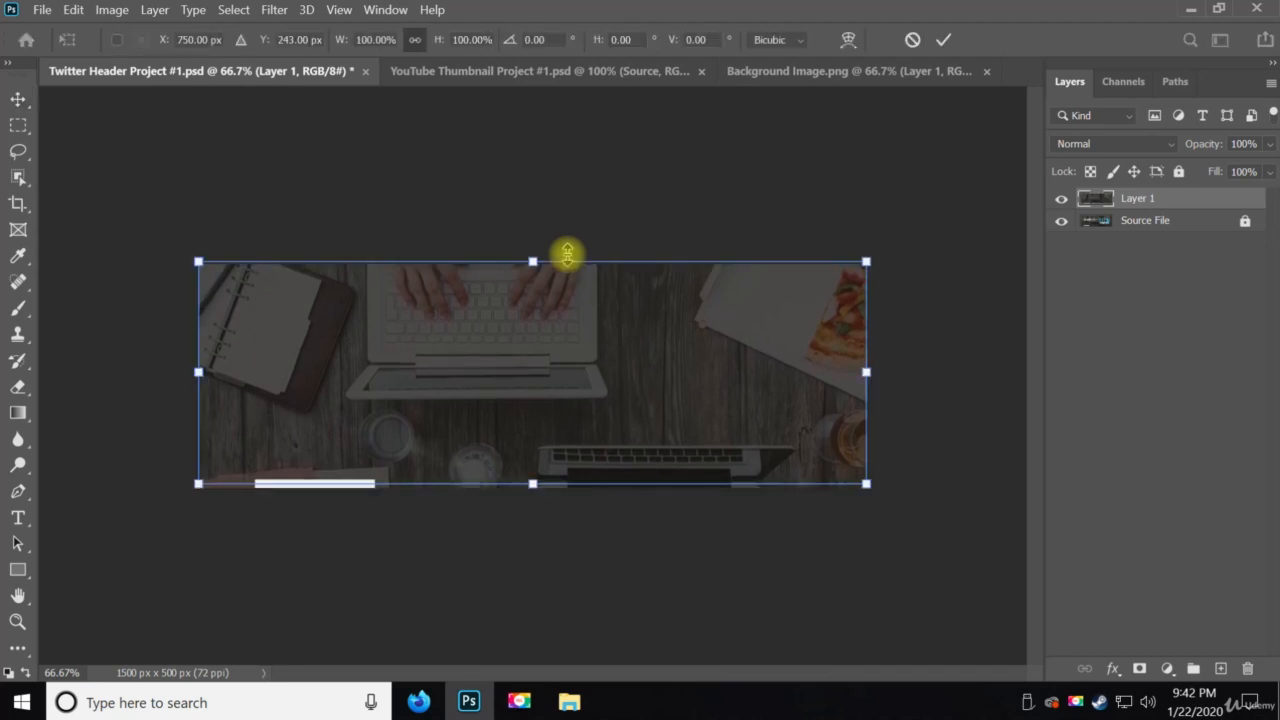
{"action": "key", "text": "Down"}
{"action": "key", "text": "Down"}
{"action": "key", "text": "Down"}
{"action": "key", "text": "Down"}
{"action": "key", "text": "Down"}
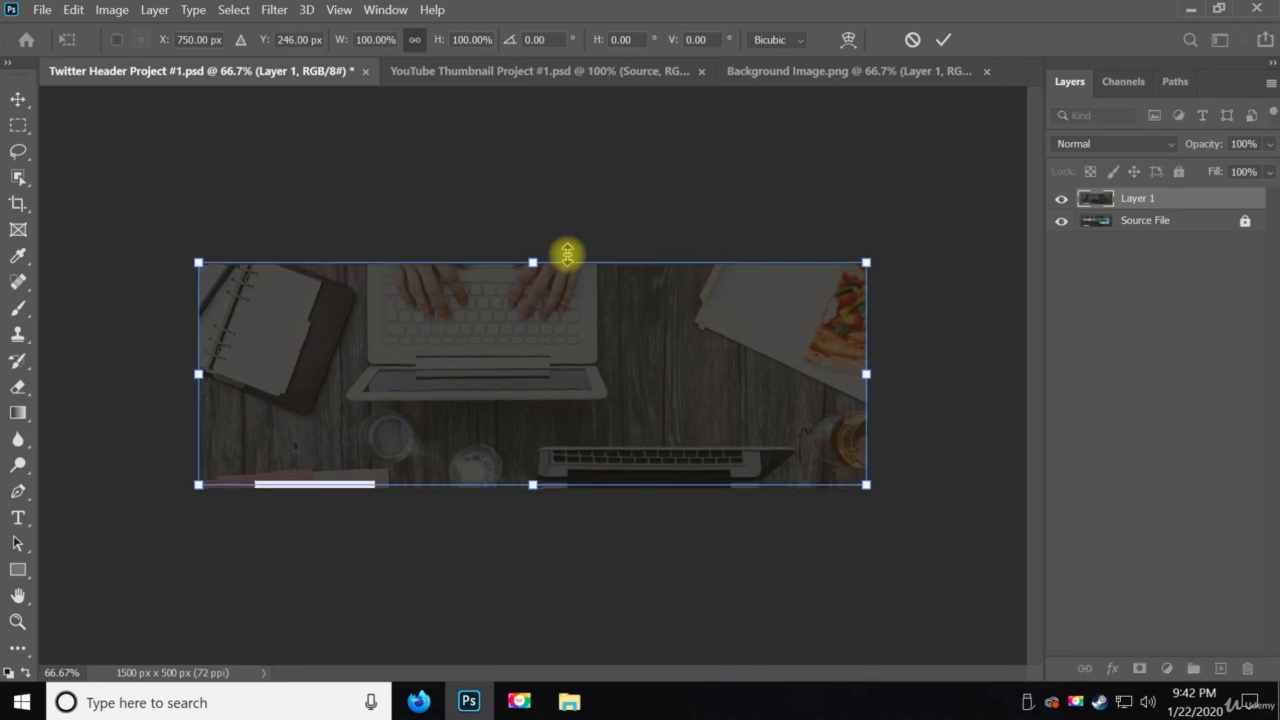
{"action": "key", "text": "Down"}
{"action": "key", "text": "Down"}
{"action": "key", "text": "Down"}
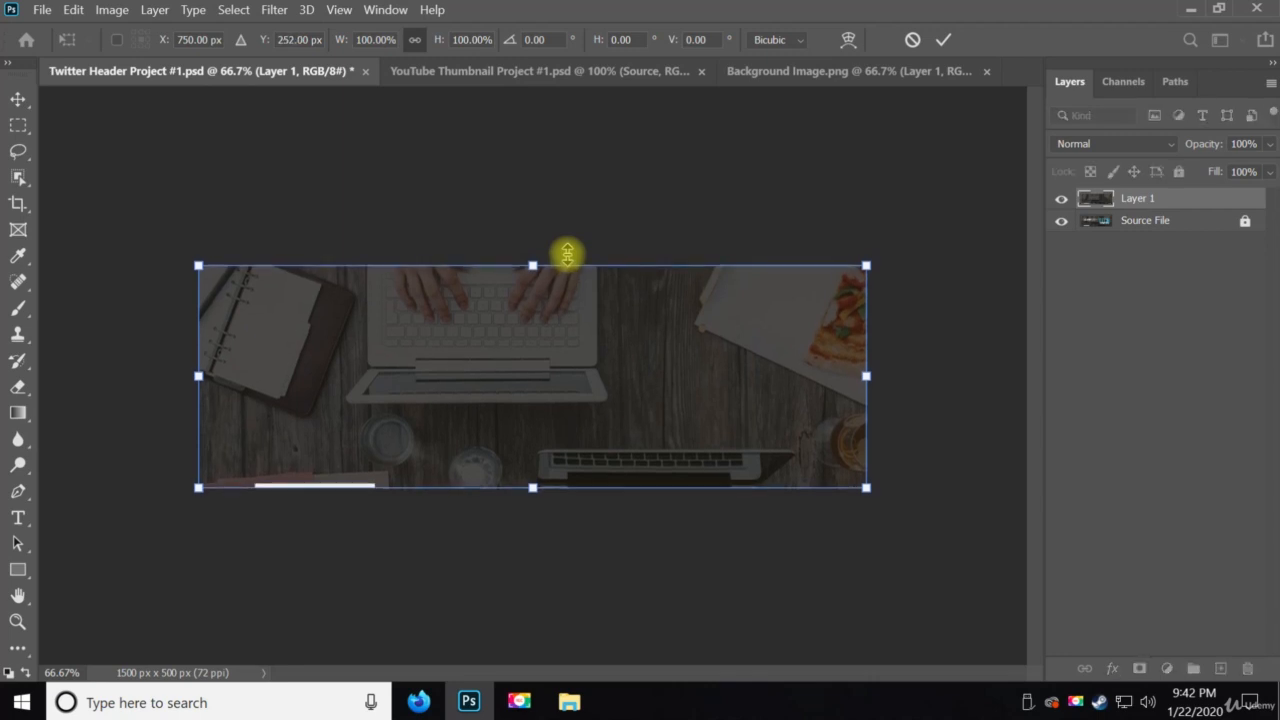
{"action": "key", "text": "Return"}
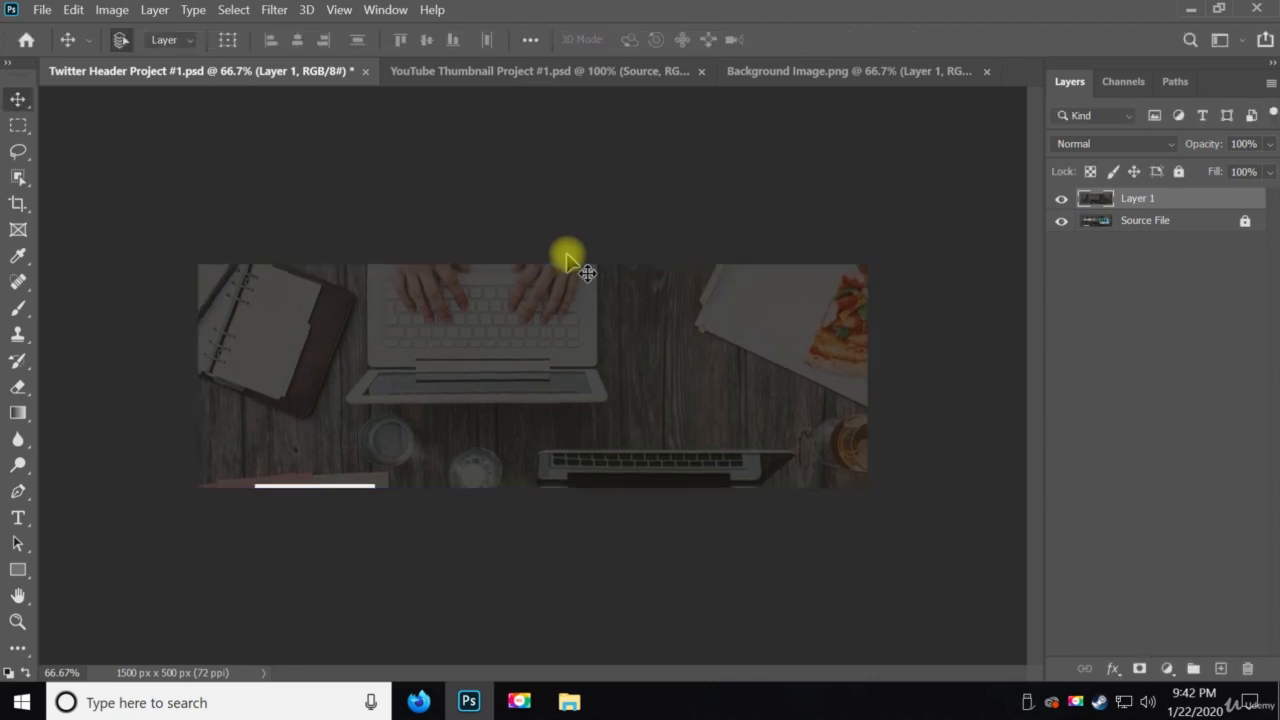
Show the rulers, hide Layer 1, and place a horizontal guide along the canvas's upper edge.
{"action": "key", "text": "ctrl+r"}
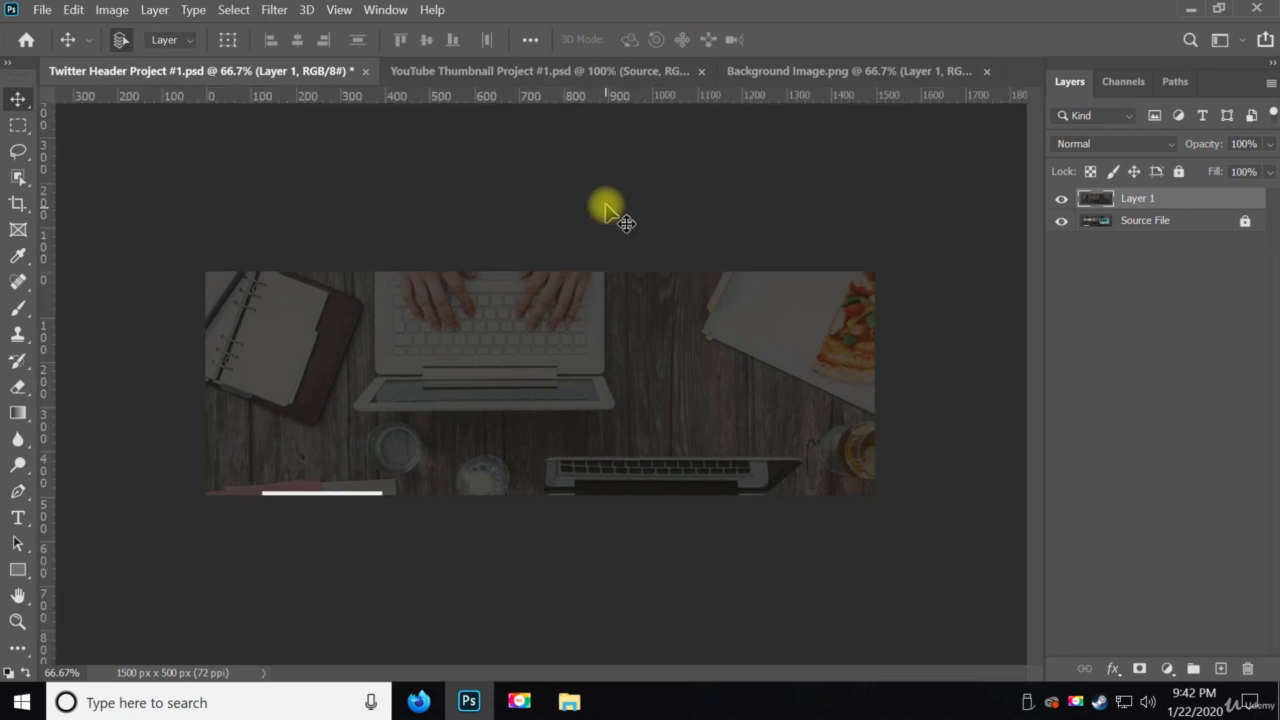
{"action": "left_click", "coordinate": [1061, 200]}
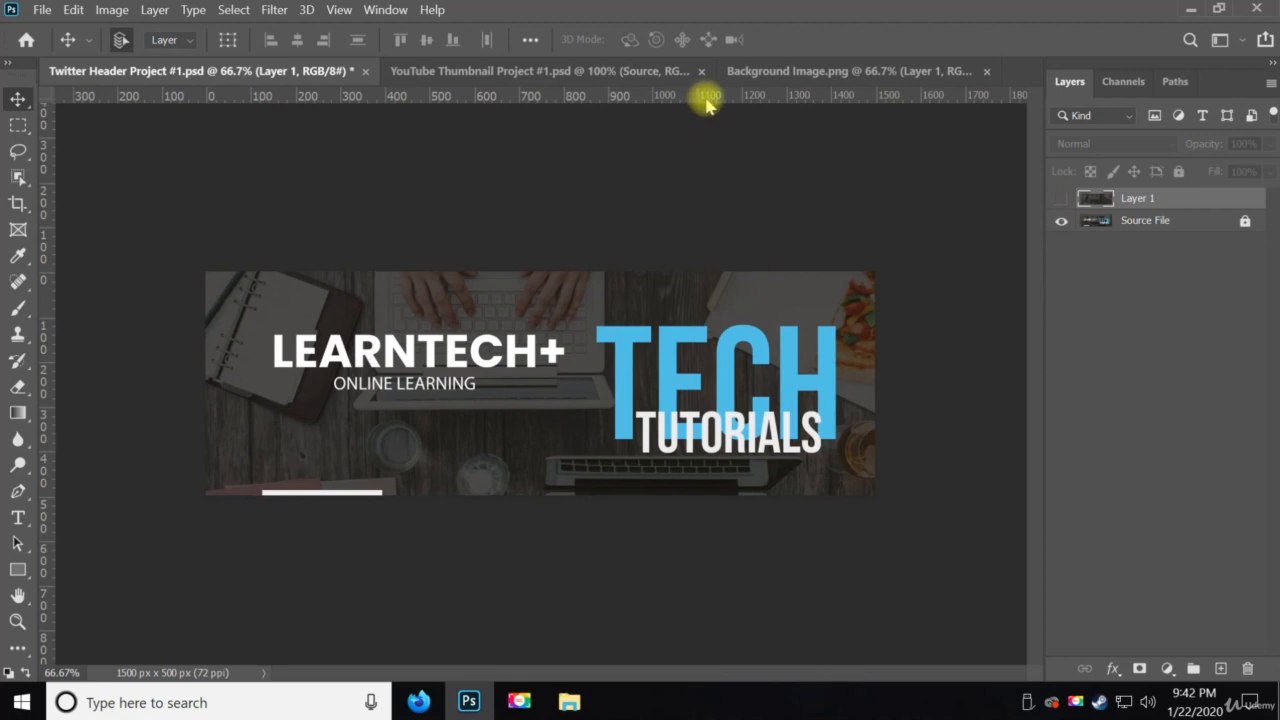
{"action": "left_click_drag", "start_coordinate": [705, 98], "coordinate": [703, 270]}
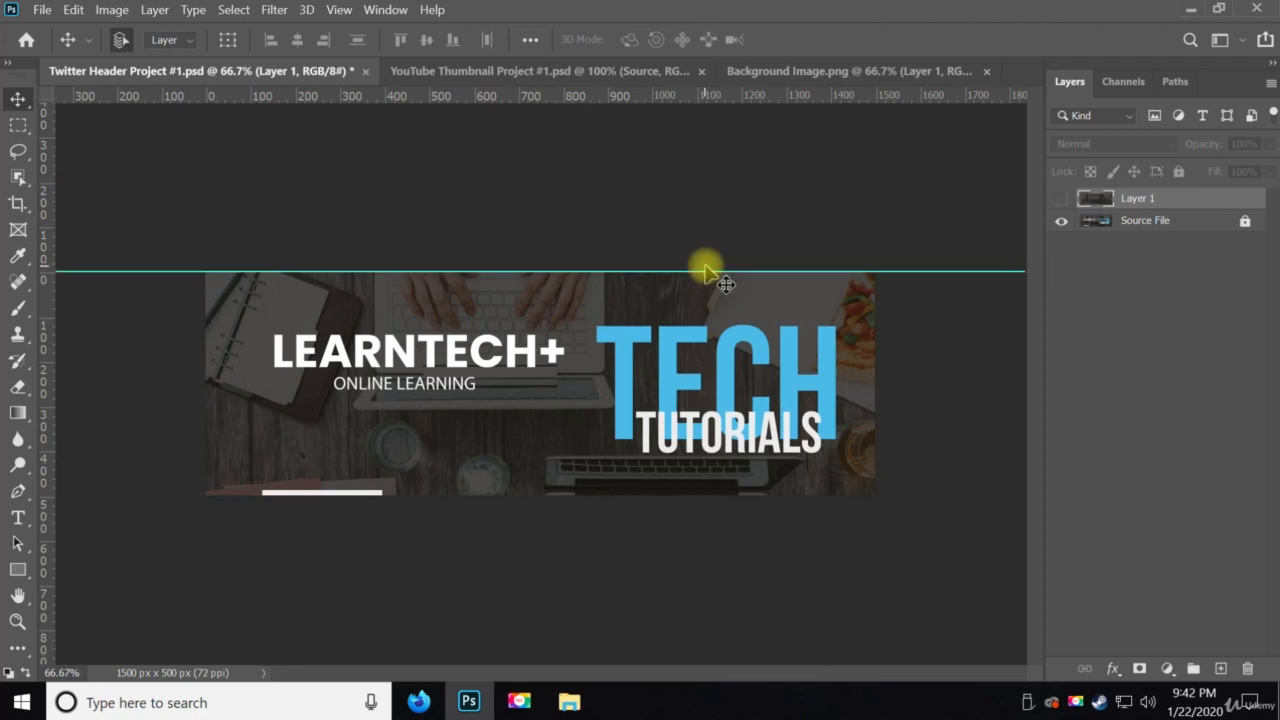
Fine-tune the horizontal guide so it sits exactly on the canvas's upper edge.
{"action": "key", "text": "z"}
{"action": "left_click", "coordinate": [629, 283]}
{"action": "left_click", "coordinate": [629, 283]}
{"action": "left_click_drag", "start_coordinate": [604, 272], "coordinate": [808, 436]}
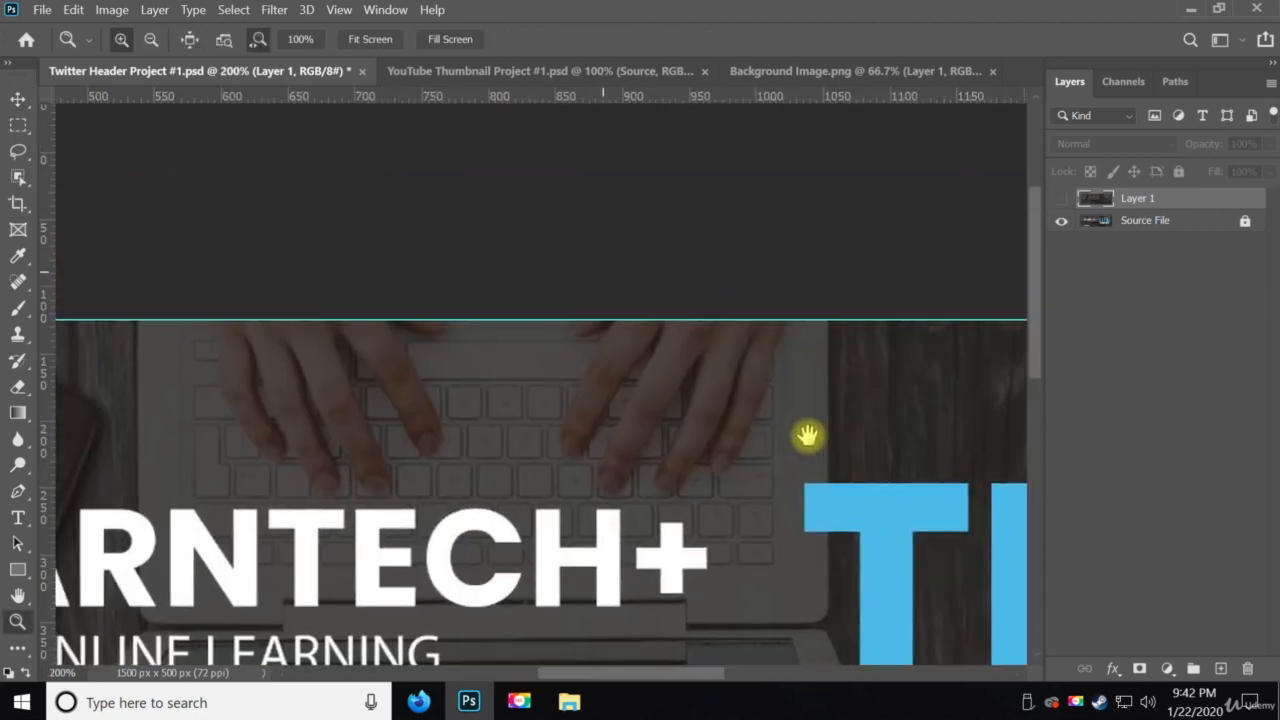
{"action": "key", "text": "v"}
{"action": "mouse_move", "coordinate": [534, 319]}
{"action": "left_mouse_down"}
{"action": "mouse_move", "coordinate": [529, 309]}
{"action": "mouse_move", "coordinate": [534, 318]}
{"action": "left_mouse_up"}
{"action": "key", "text": "z"}
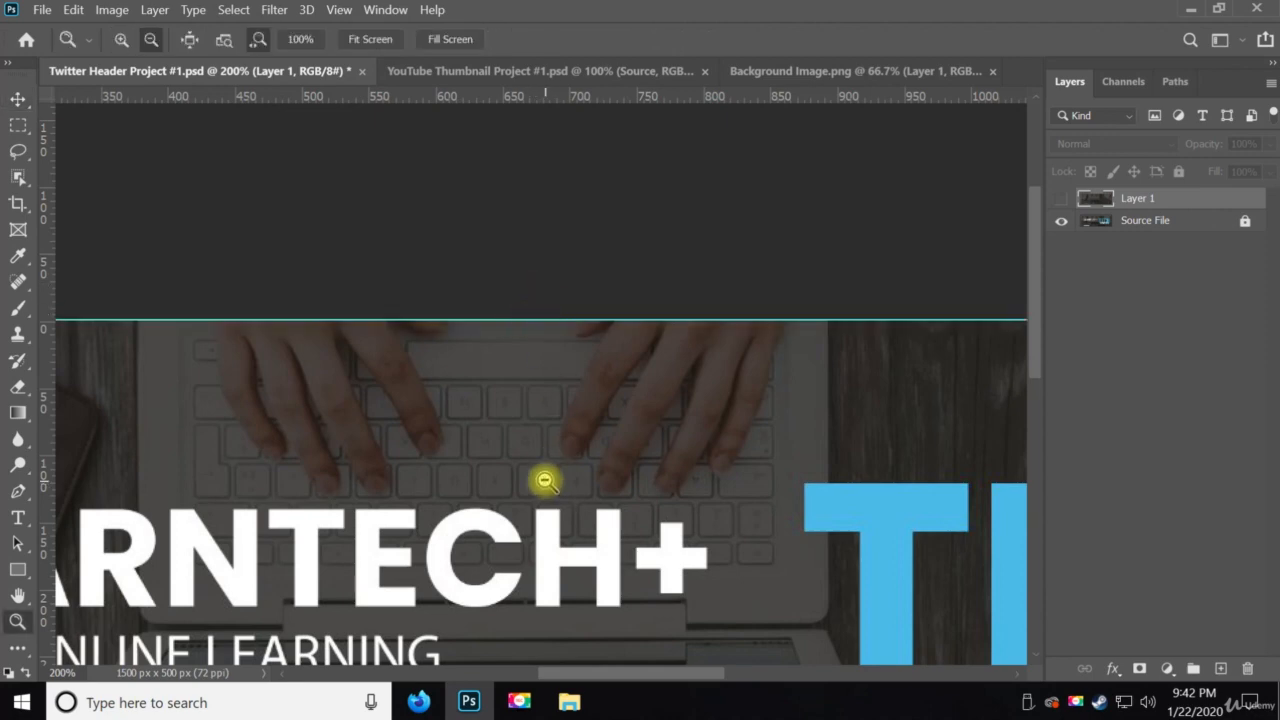
{"action": "left_click", "coordinate": [545, 481], "text": "alt"}
{"action": "left_click", "coordinate": [545, 481], "text": "alt"}
{"action": "key", "text": "v"}
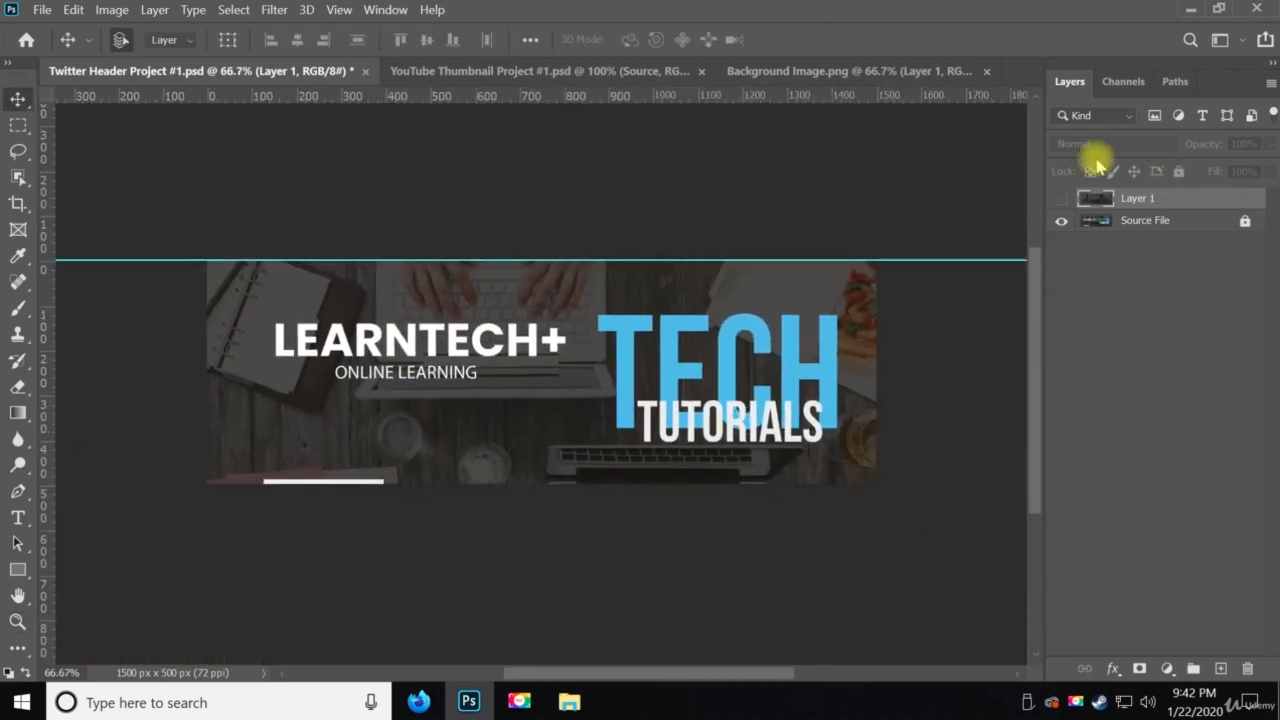
Show Layer 1 again, align its upper edge with the guide, and rename it Background Image.
{"action": "left_click", "coordinate": [1059, 198]}
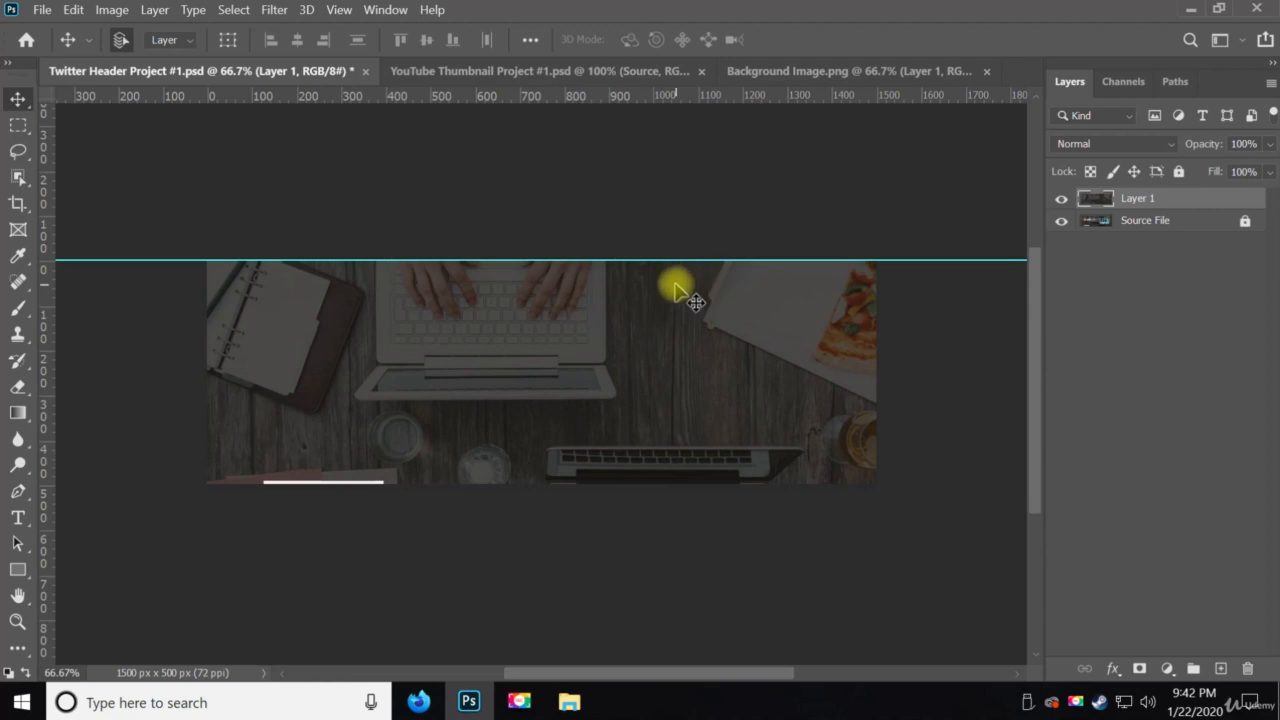
{"action": "mouse_move", "coordinate": [677, 286]}
{"action": "left_mouse_down"}
{"action": "mouse_move", "coordinate": [666, 314]}
{"action": "mouse_move", "coordinate": [680, 286]}
{"action": "mouse_move", "coordinate": [683, 306]}
{"action": "left_mouse_up"}
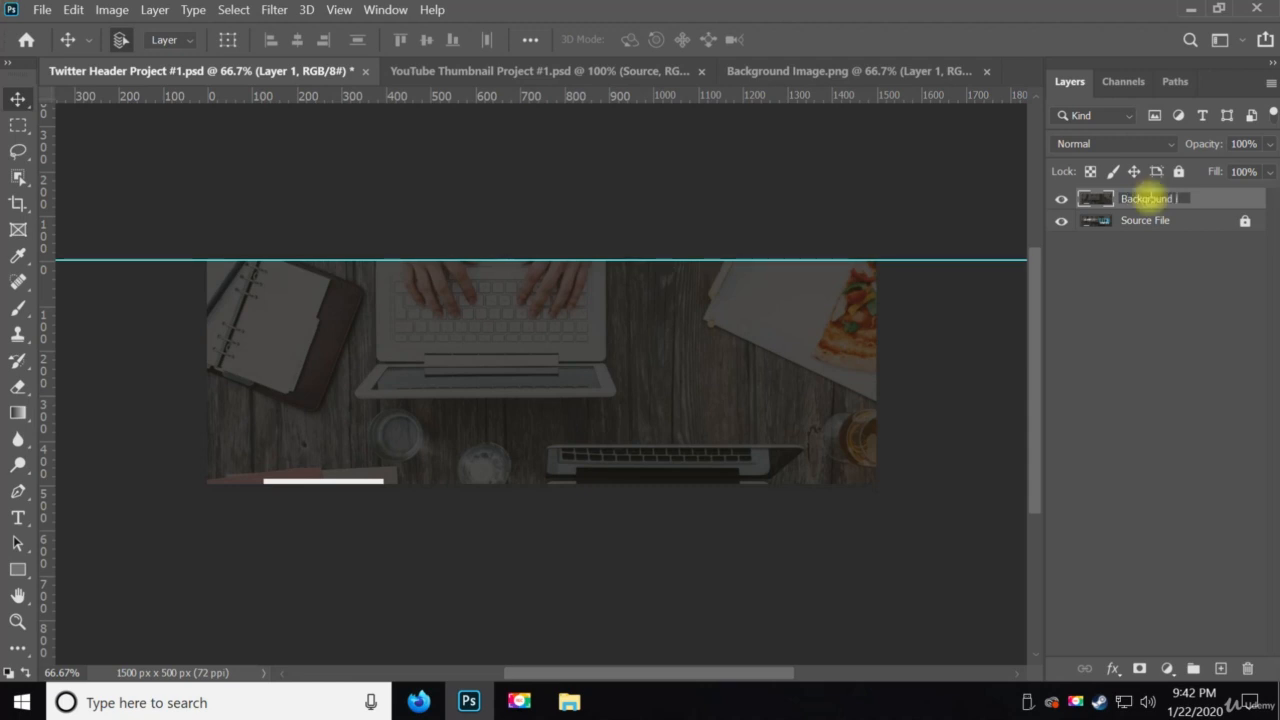
{"action": "type", "text": "ge"}
{"action": "key", "text": "Return"}
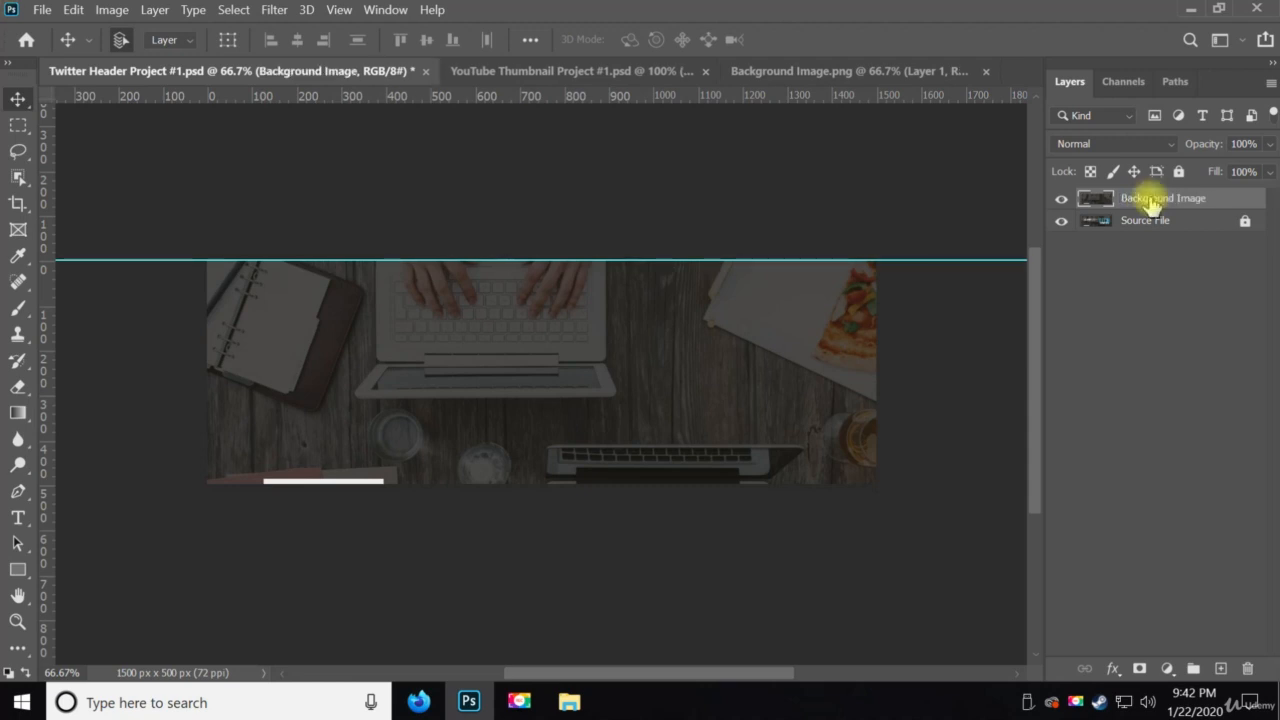
Hide the Background Image layer and unlock the Source File layer.
{"action": "left_click", "coordinate": [1062, 199]}
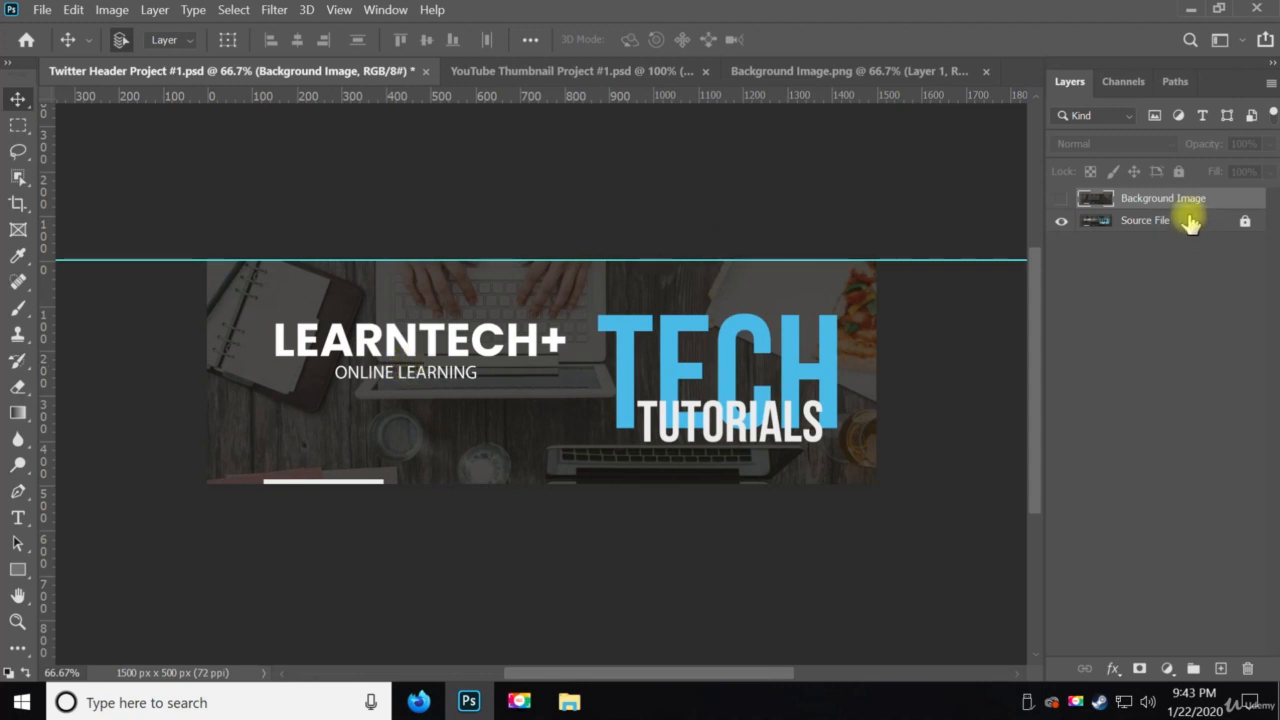
{"action": "left_click", "coordinate": [1228, 221]}
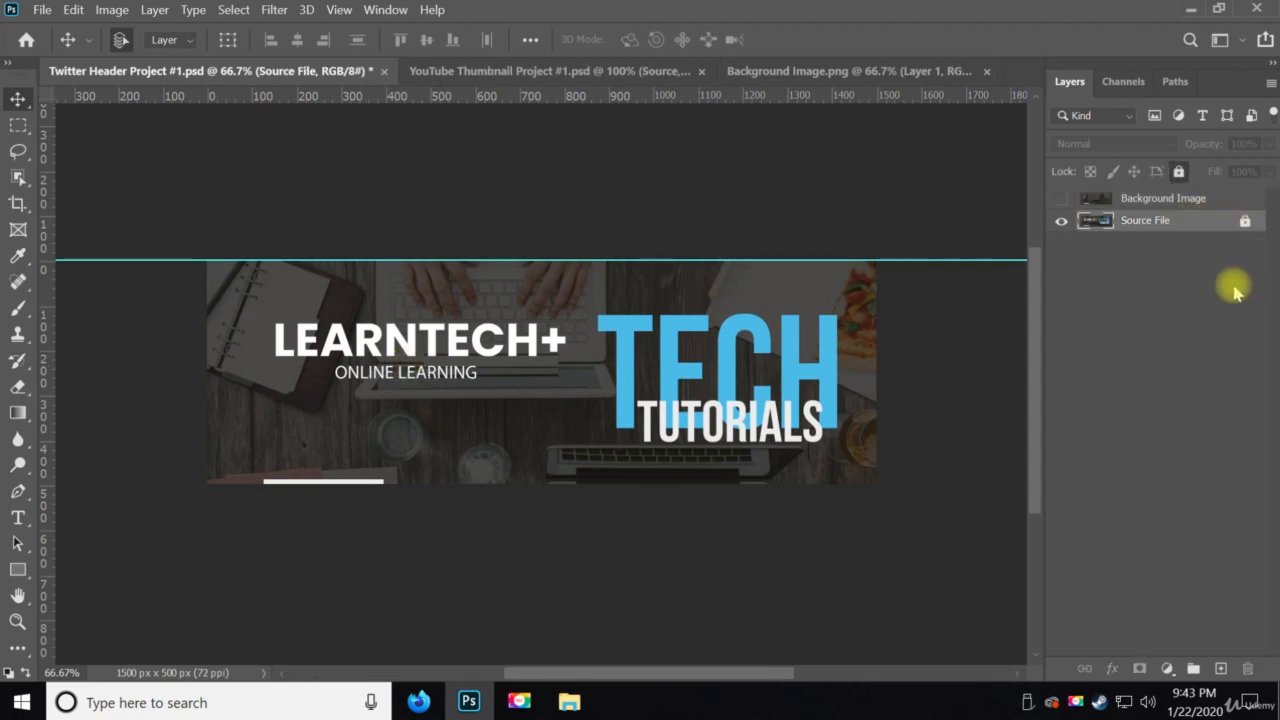
{"action": "left_click", "coordinate": [1245, 222]}
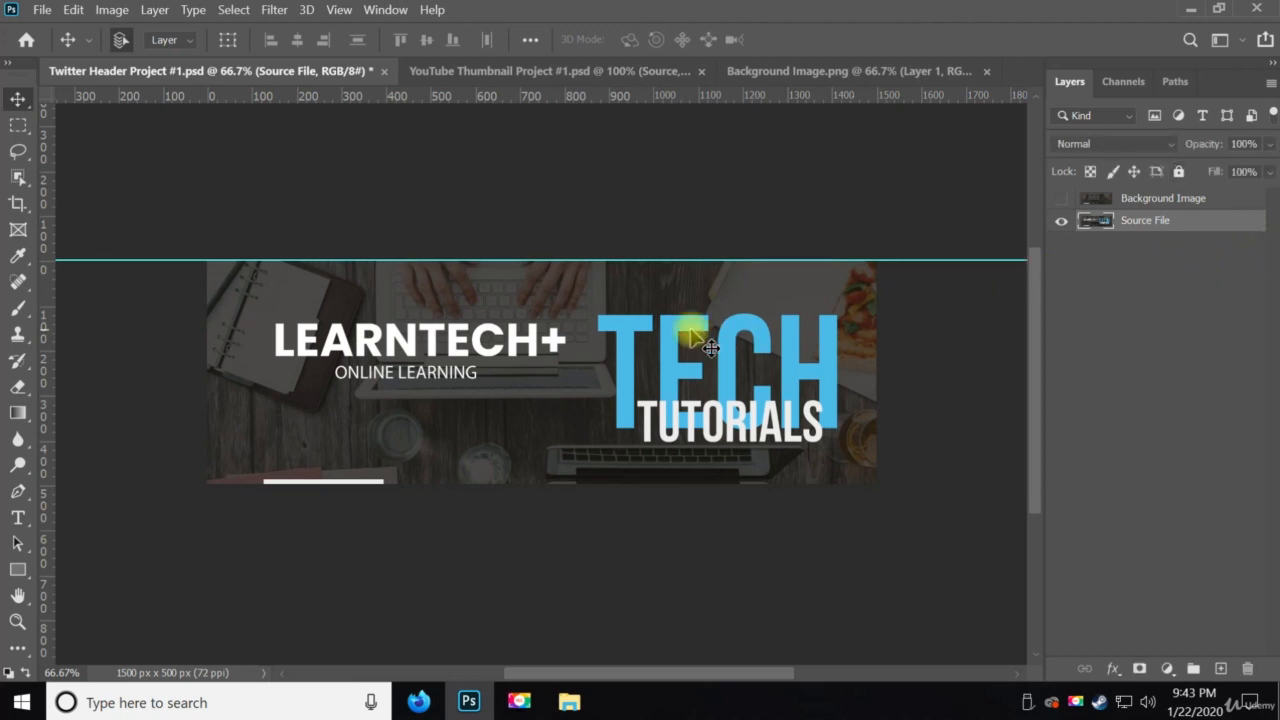
Copy the entire Source File layer and paste it into a new 1500 x 500 px document at 72 ppi.
{"action": "key", "text": "ctrl+a"}
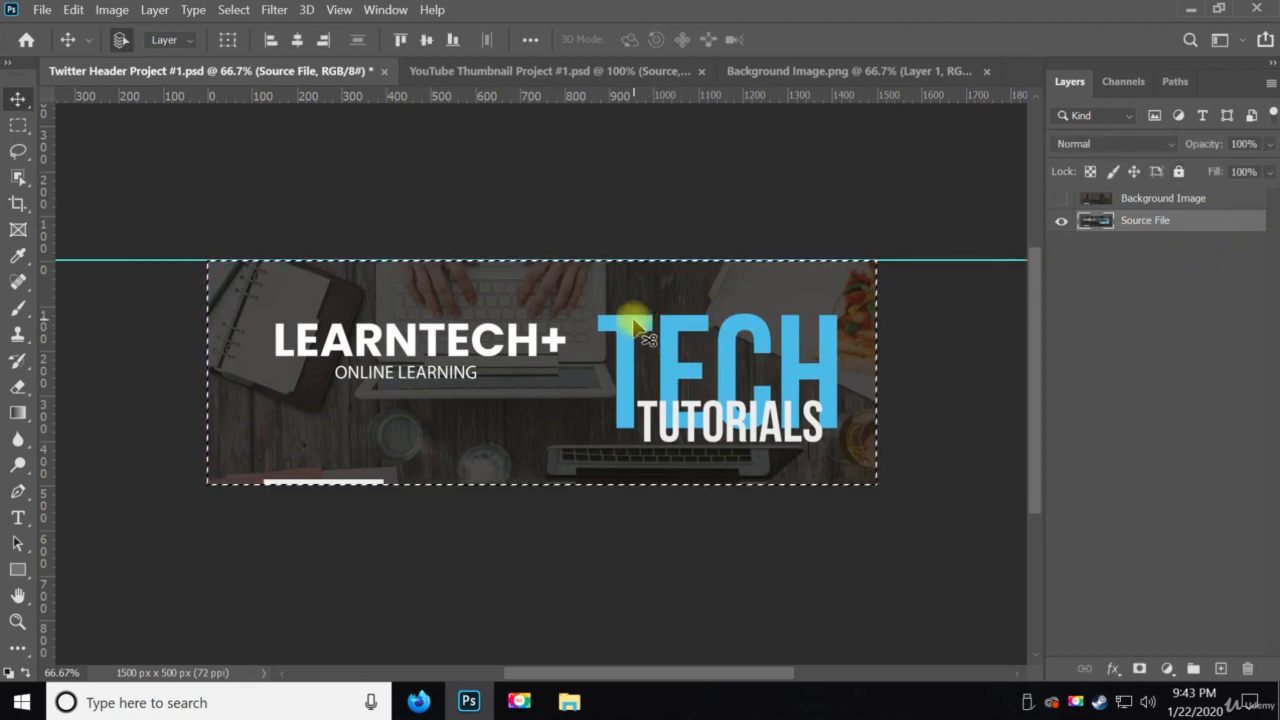
{"action": "key", "text": "ctrl+n"}
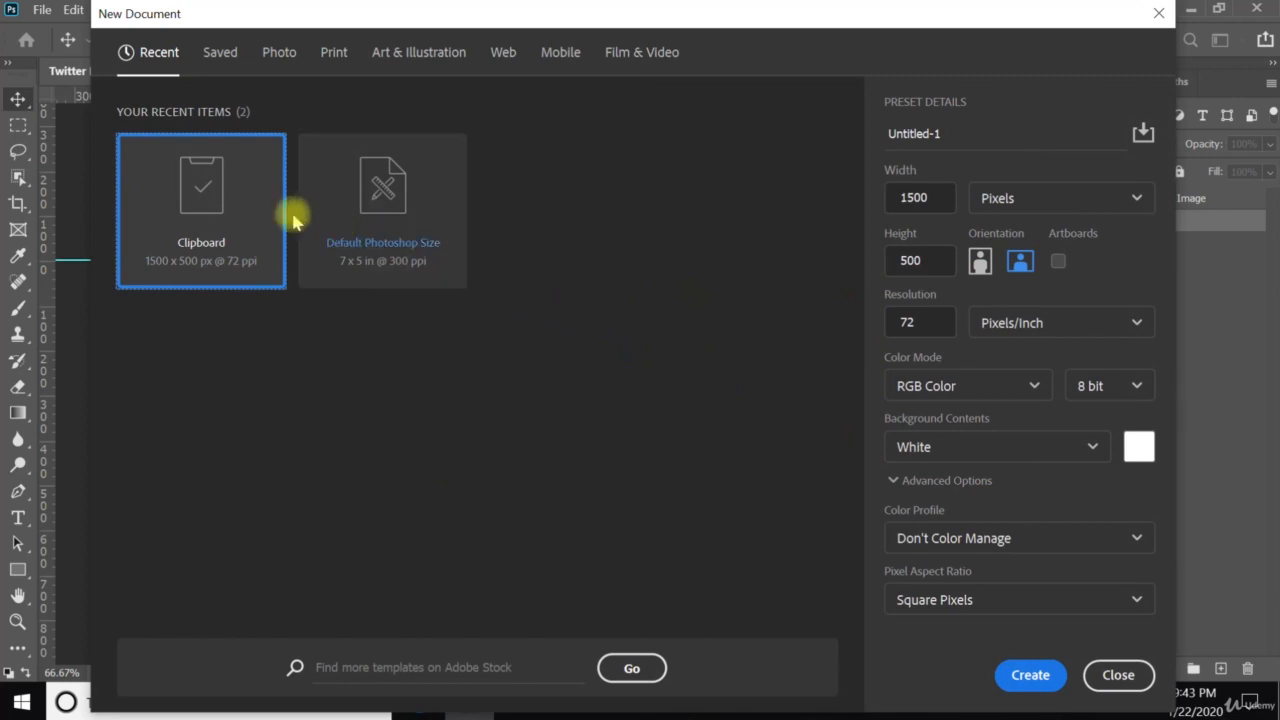
{"action": "left_click", "coordinate": [1031, 674]}
{"action": "key", "text": "ctrl+v"}
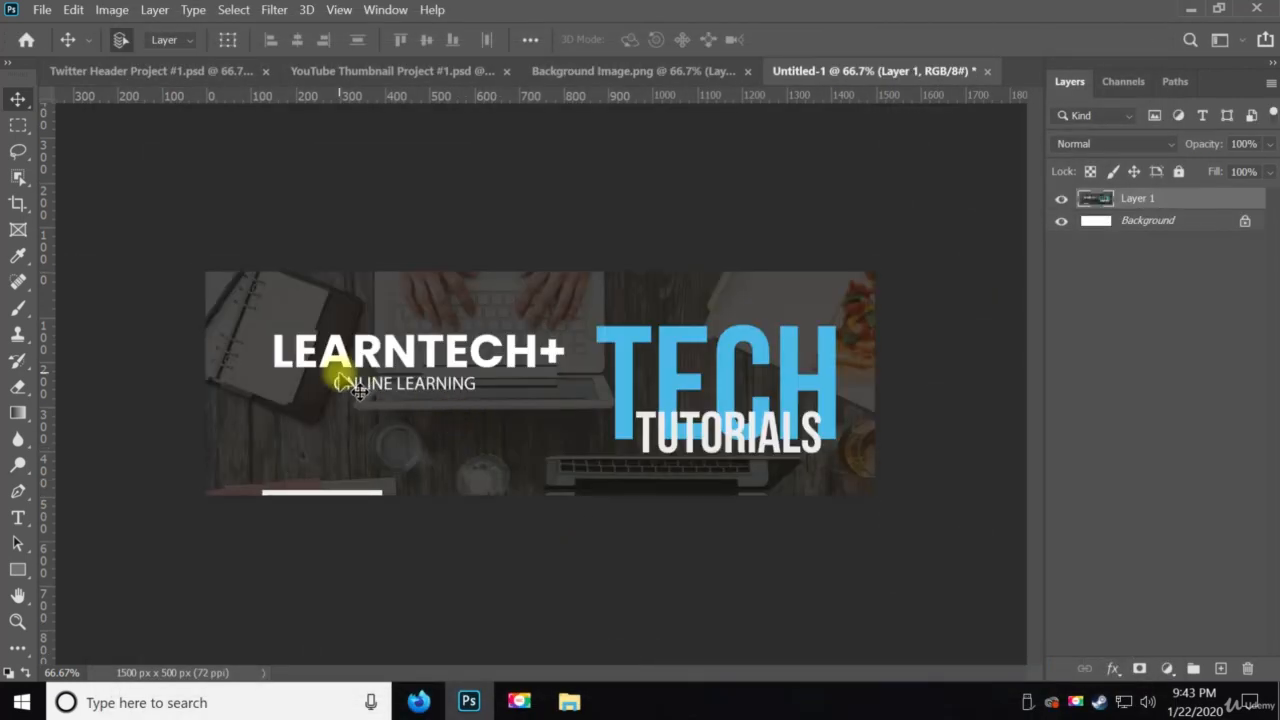
Erase the photo background of Layer 1 with the Magic Eraser tool at tolerance 32.
{"action": "key", "text": "e"}
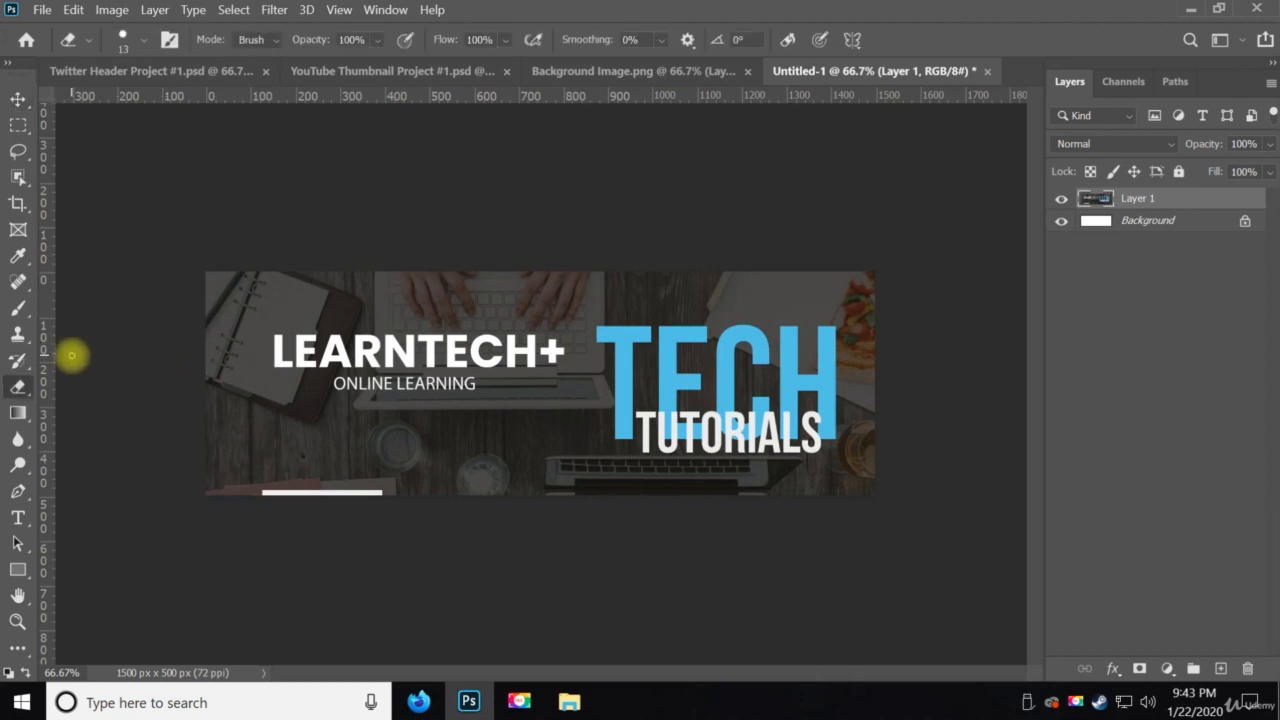
{"action": "right_click", "coordinate": [20, 390]}
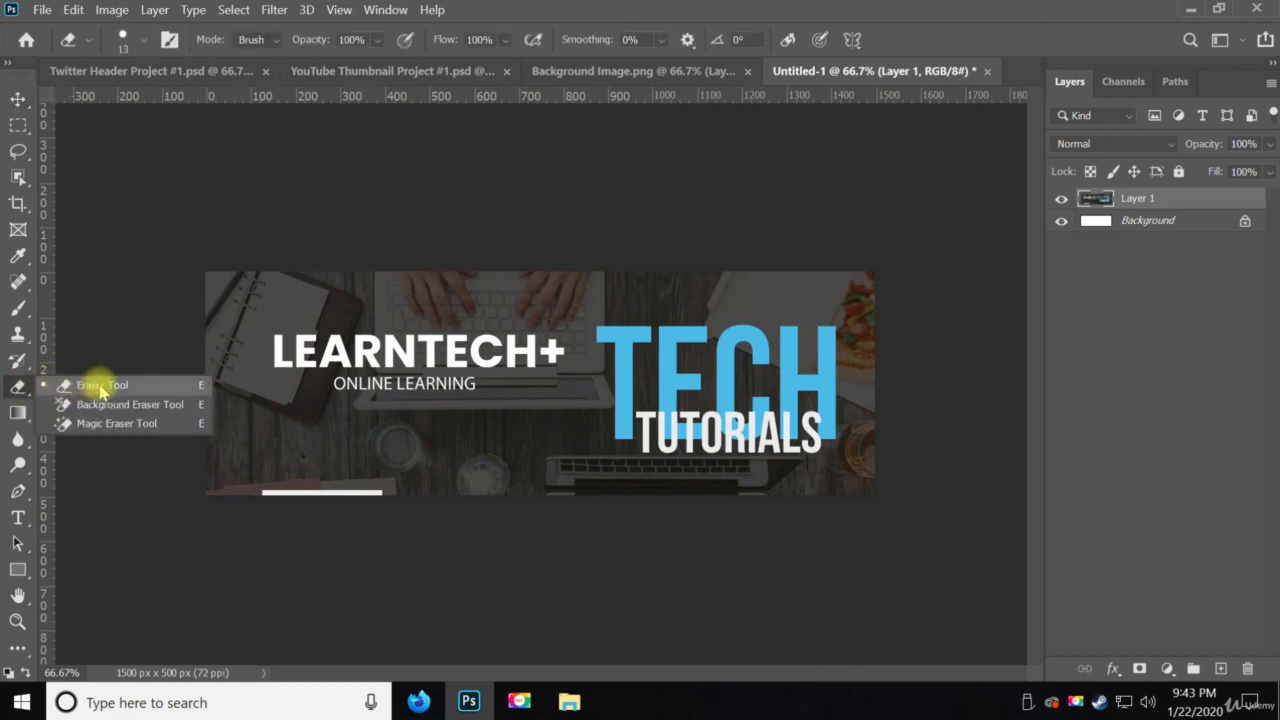
{"action": "left_click", "coordinate": [100, 420]}
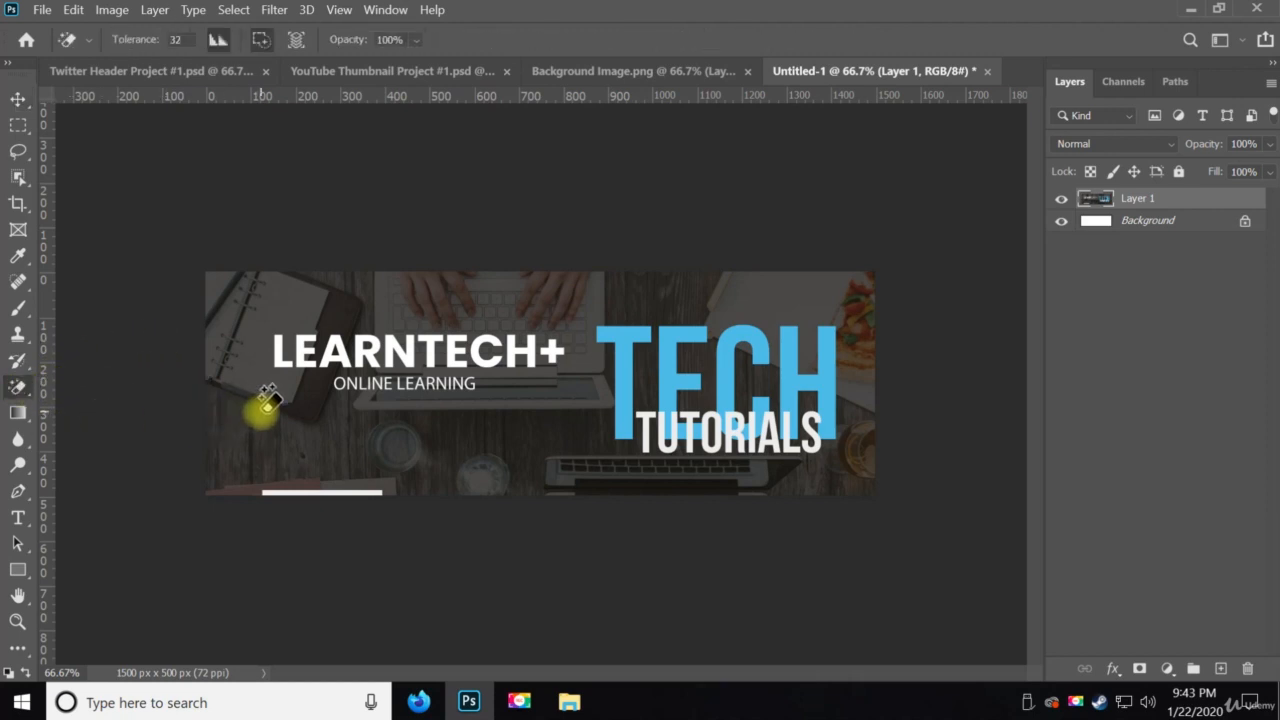
{"action": "left_click", "coordinate": [267, 400]}
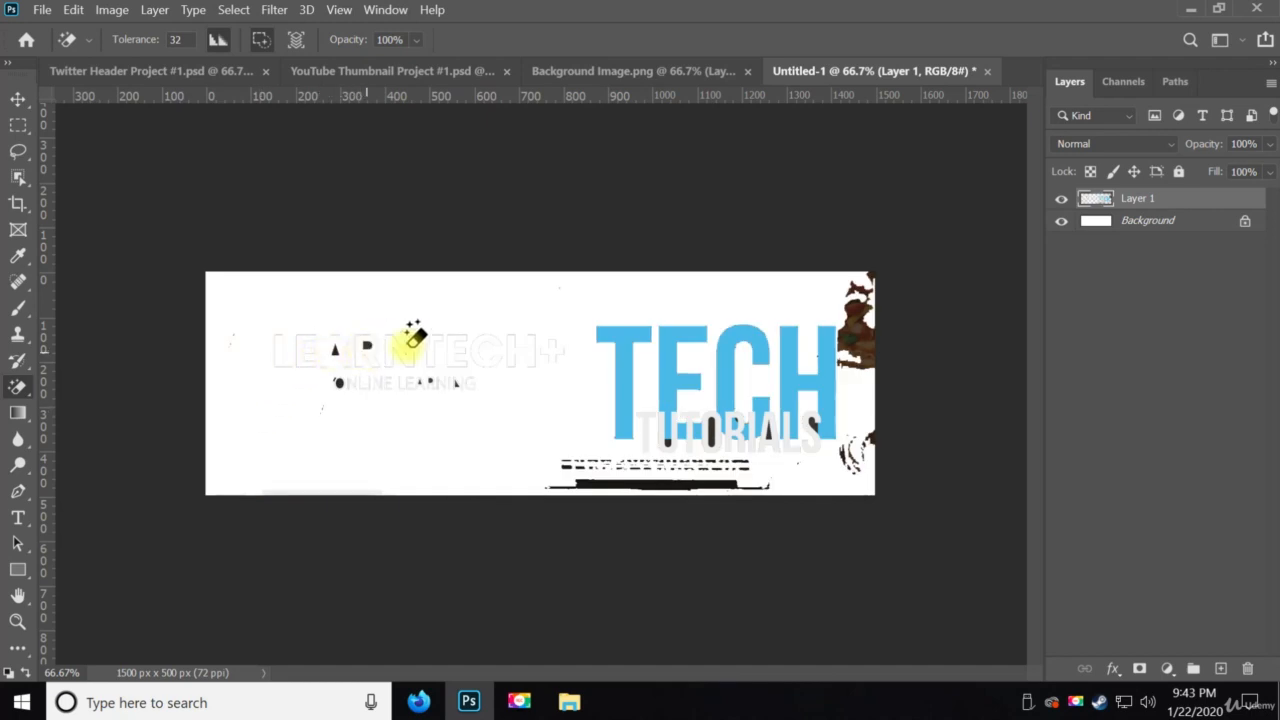
Erase dark background remnants enclosed in the TUTORIALS letters.
{"action": "key", "text": "z"}
{"action": "left_click", "coordinate": [391, 409]}
{"action": "left_click", "coordinate": [286, 431]}
{"action": "left_click_drag", "start_coordinate": [286, 431], "coordinate": [403, 471]}
{"action": "left_click", "coordinate": [565, 467], "text": "alt"}
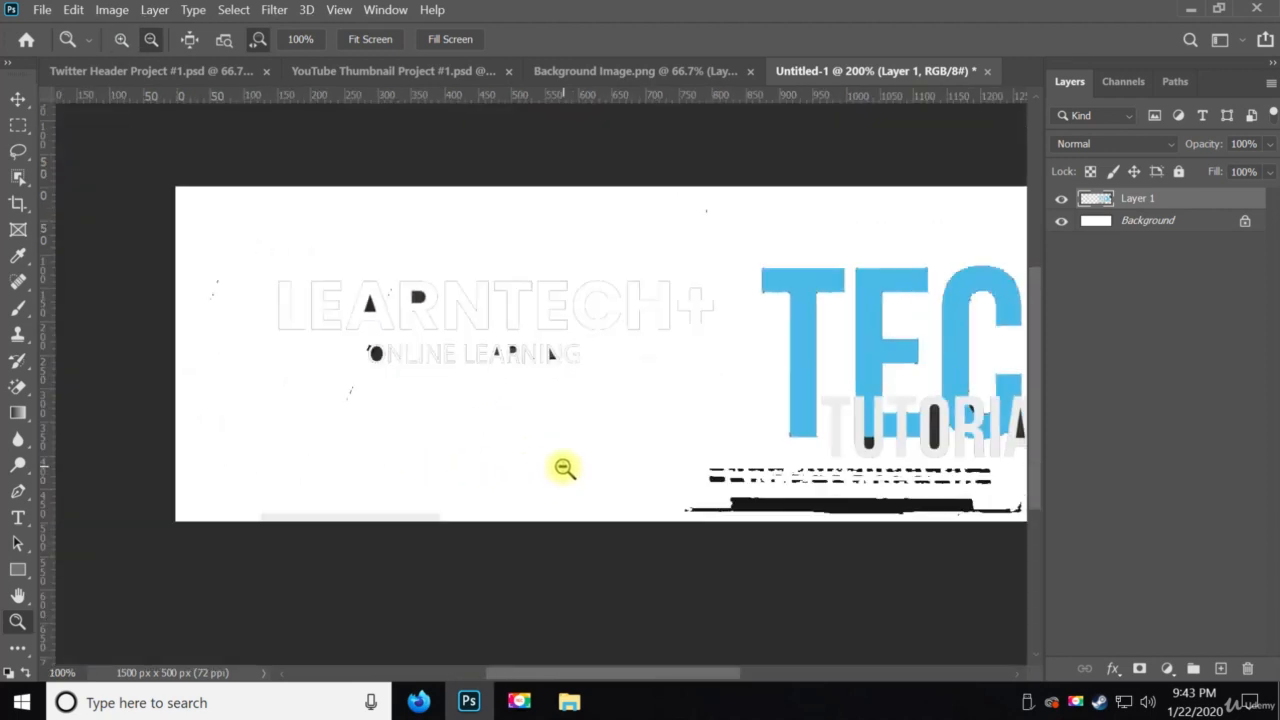
{"action": "left_click", "coordinate": [565, 467], "text": "alt"}
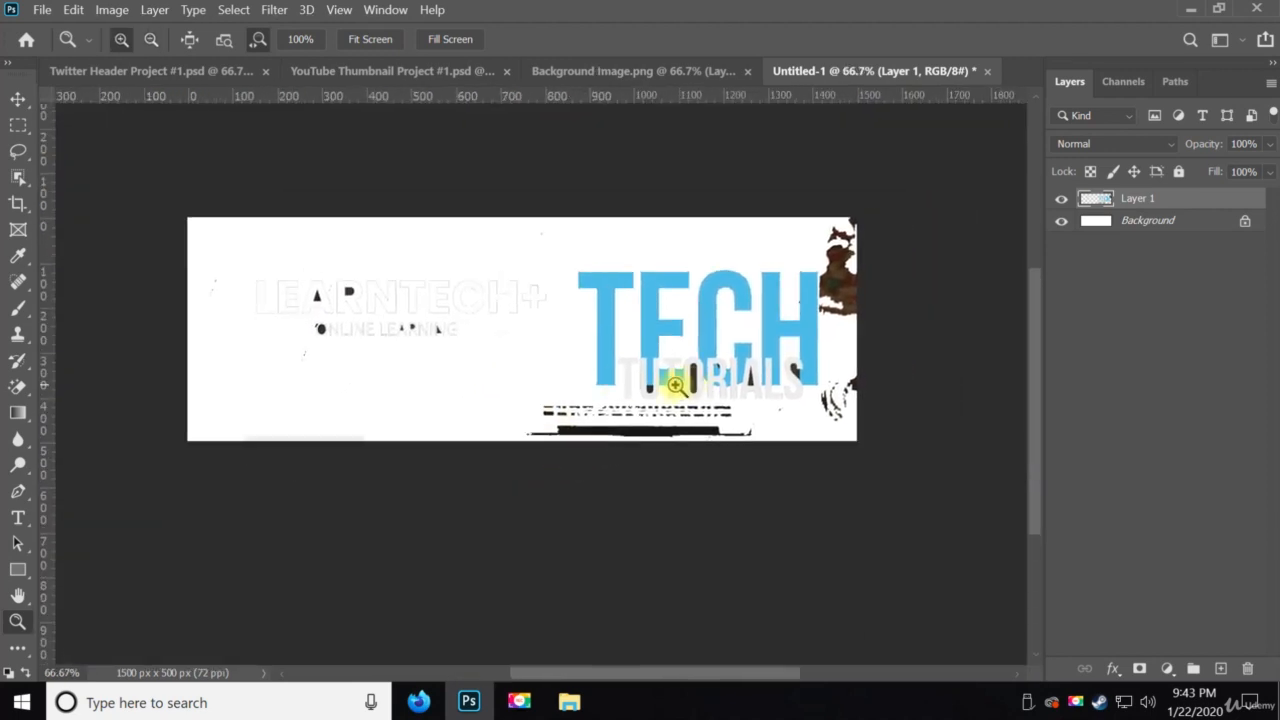
{"action": "key", "text": "e"}
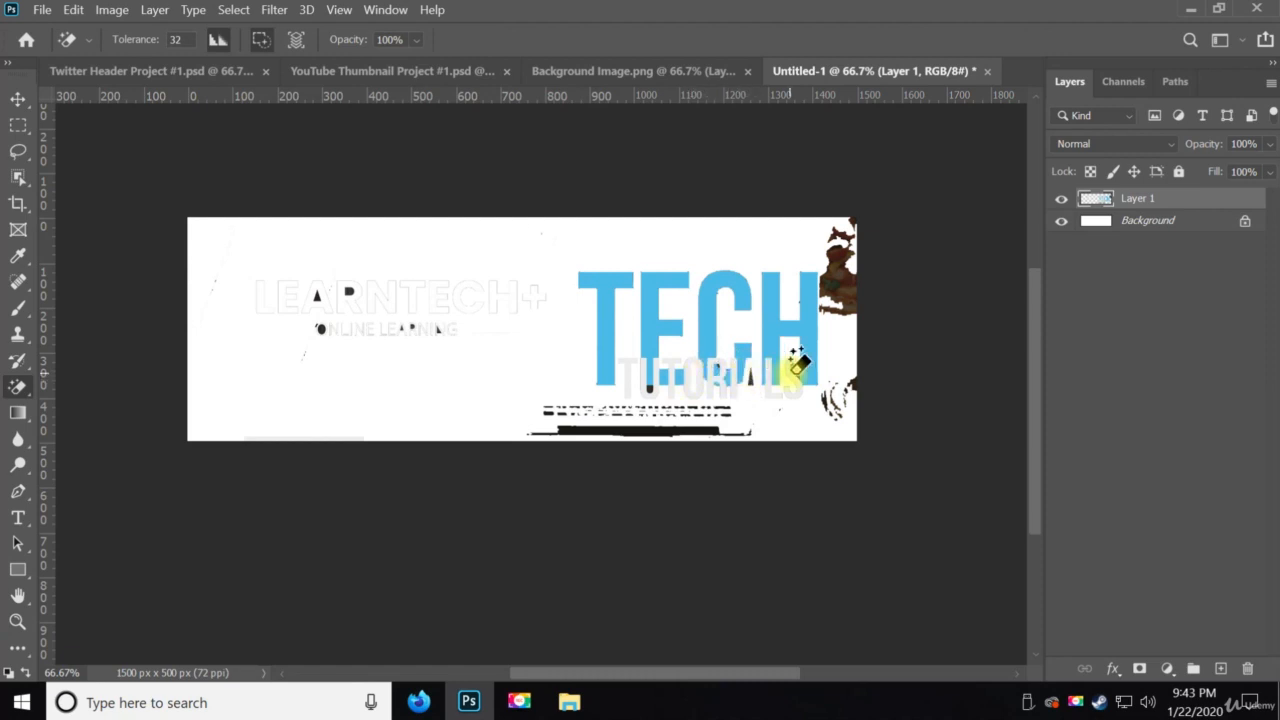
{"action": "key", "text": "z"}
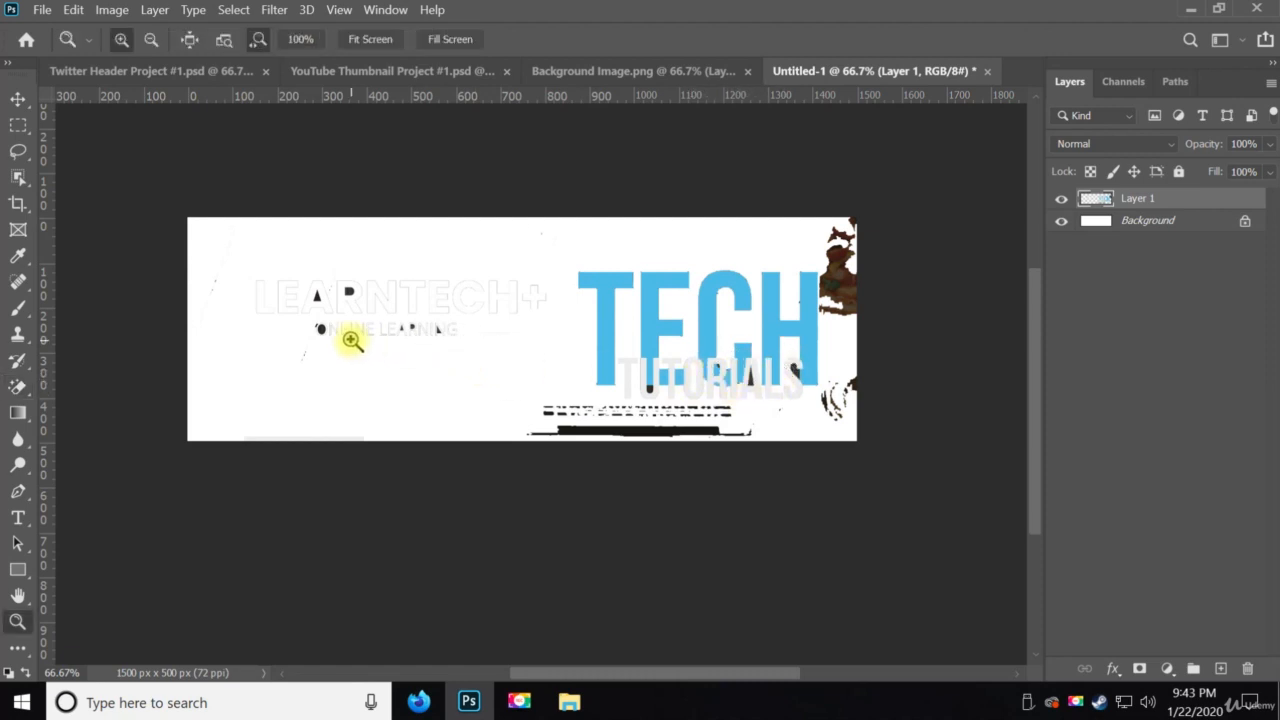
Erase the dark areas enclosed by the A and R of LEARNTECH+ and the O of ONLINE.
{"action": "left_click", "coordinate": [351, 340]}
{"action": "left_click", "coordinate": [350, 339]}
{"action": "key", "text": "e"}
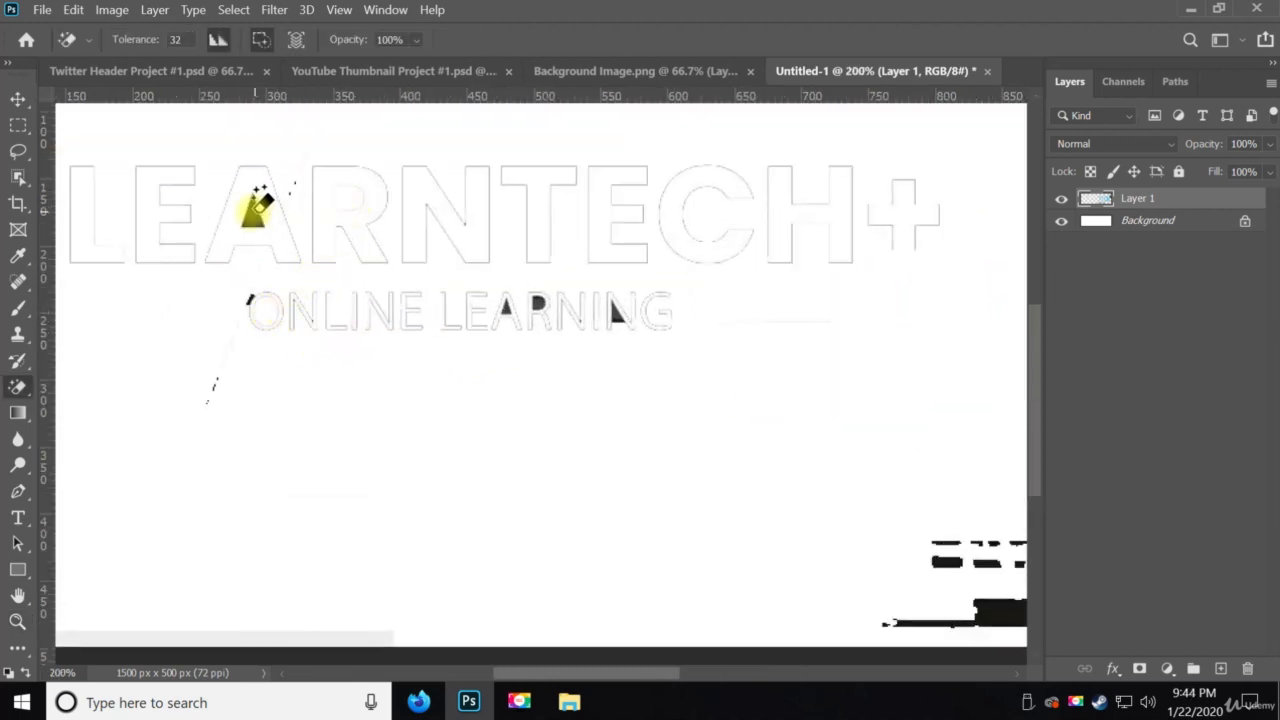
{"action": "left_click_drag", "start_coordinate": [551, 266], "coordinate": [600, 451]}
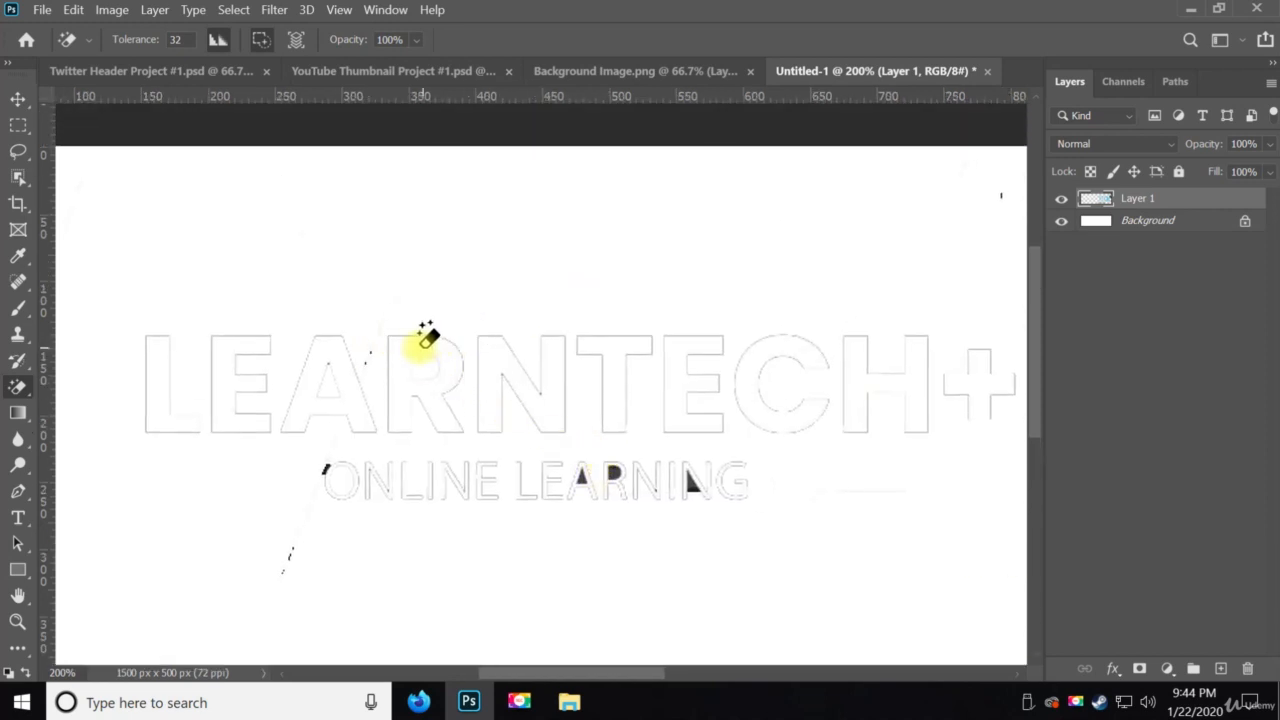
Copy the isolated LEARNTECH+ text into Twitter Header Project #1.psd and place it exactly over the original title.
{"action": "key", "text": "m"}
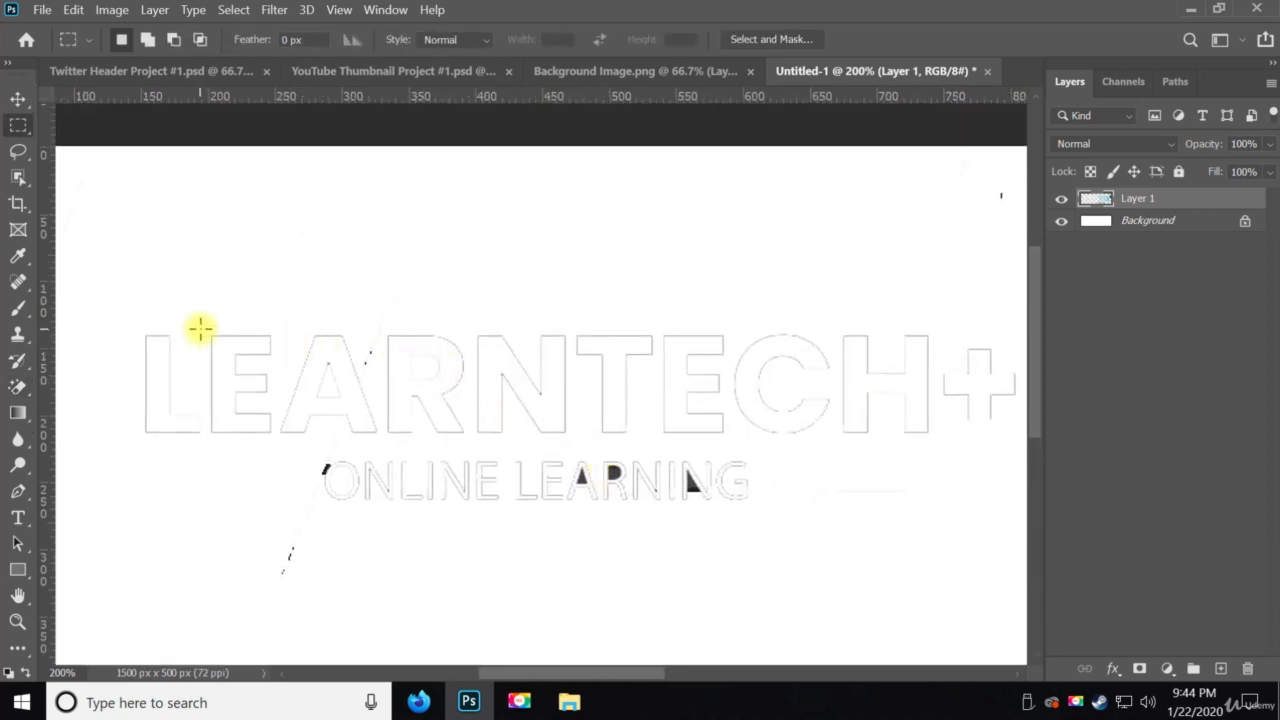
{"action": "left_click_drag", "start_coordinate": [139, 308], "coordinate": [933, 441]}
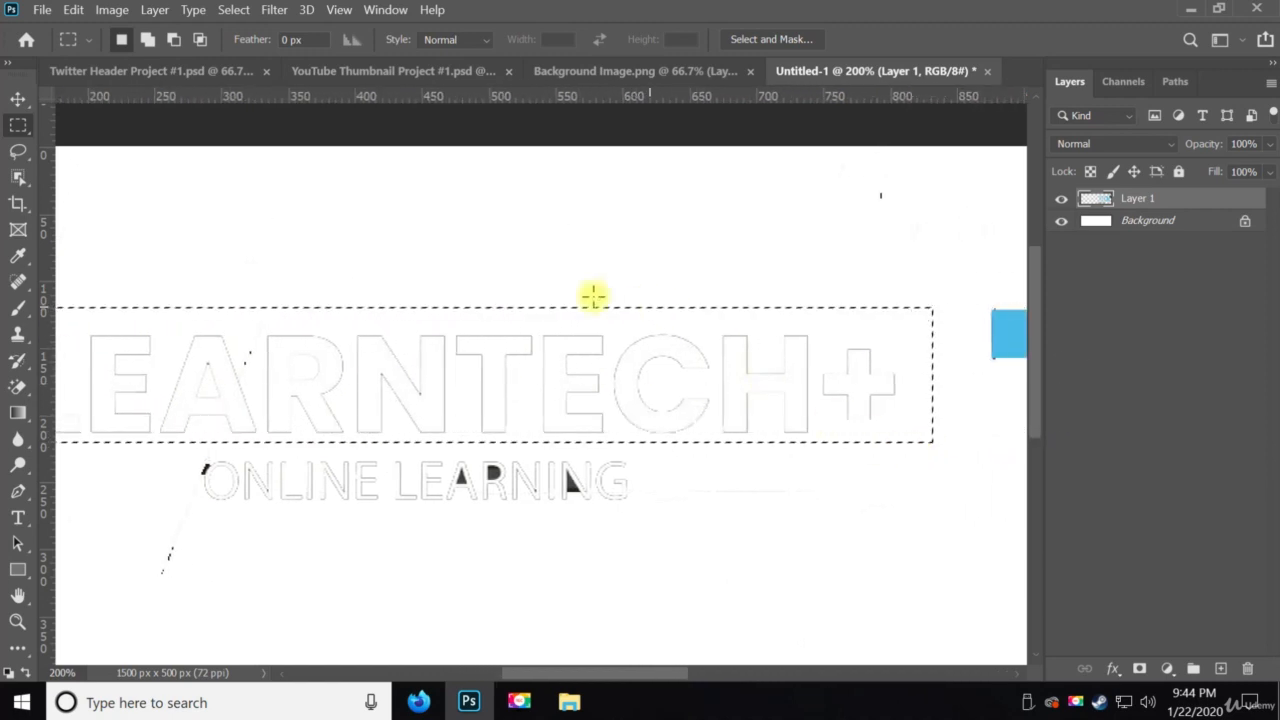
{"action": "left_click", "coordinate": [165, 72]}
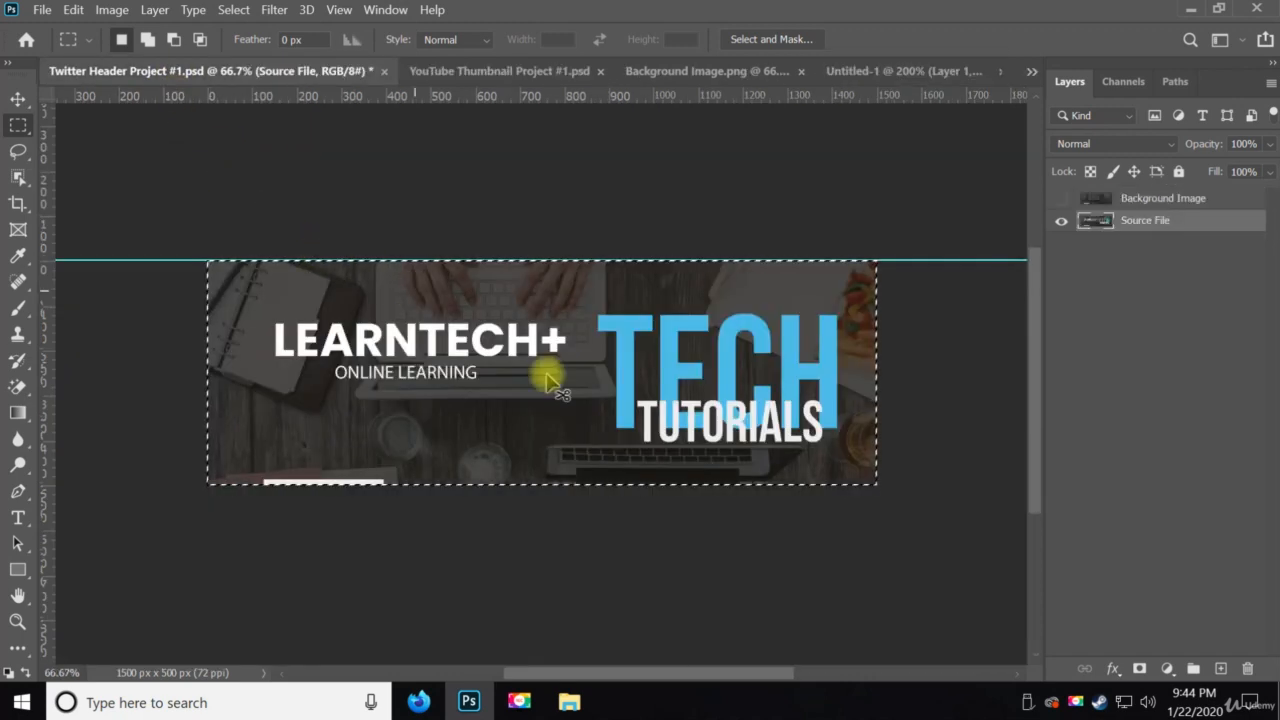
{"action": "key", "text": "ctrl+v"}
{"action": "key", "text": "v"}
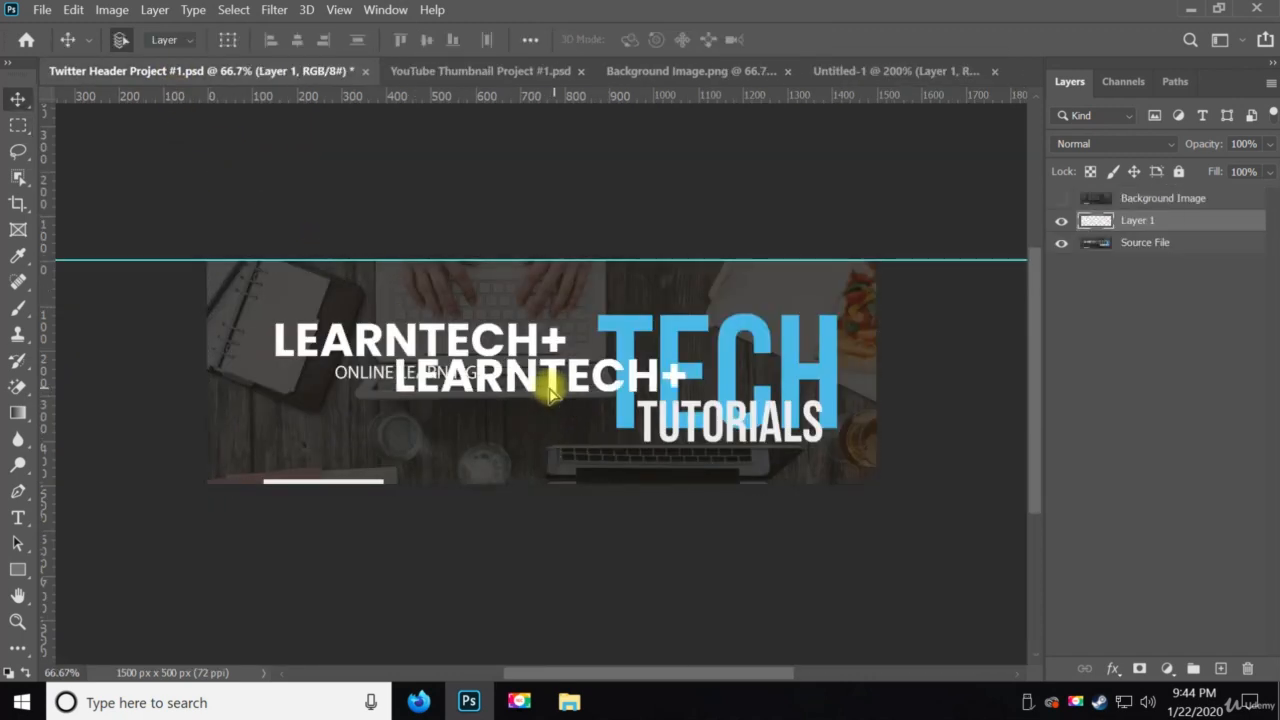
{"action": "left_click_drag", "start_coordinate": [543, 391], "coordinate": [432, 346]}
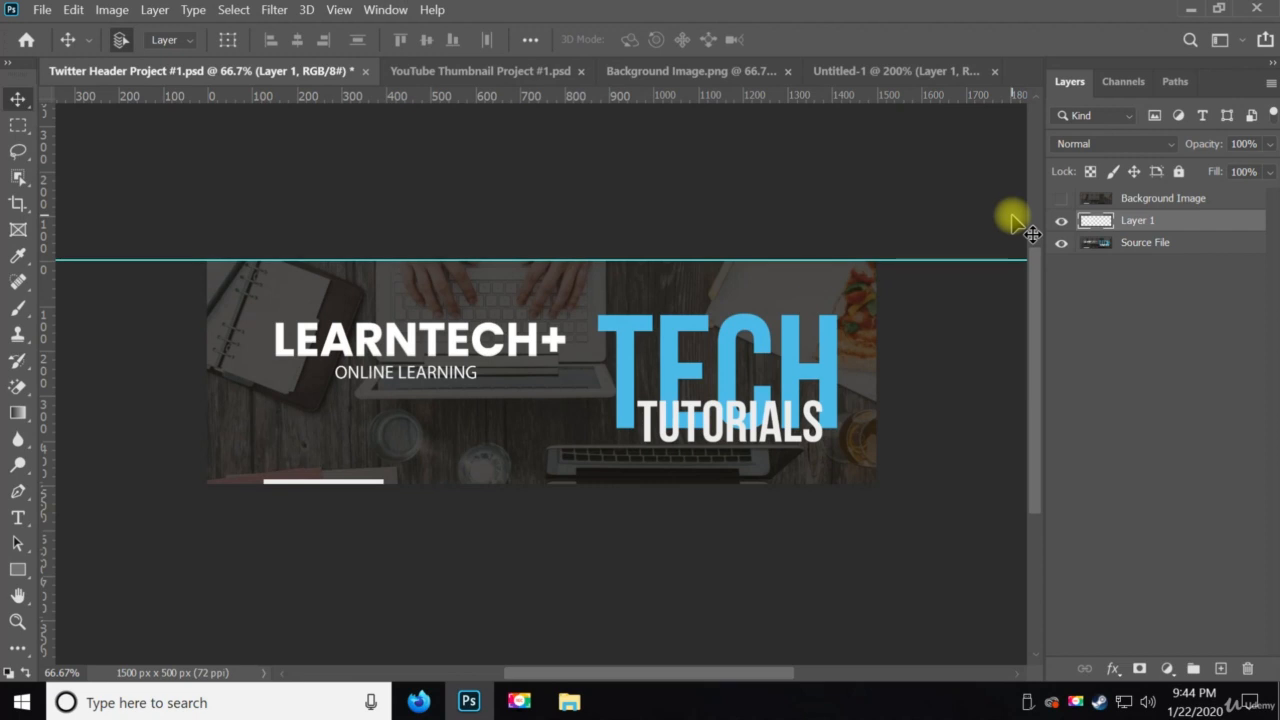
Switch back to the Magic Eraser tool.
{"action": "left_click", "coordinate": [17, 385]}
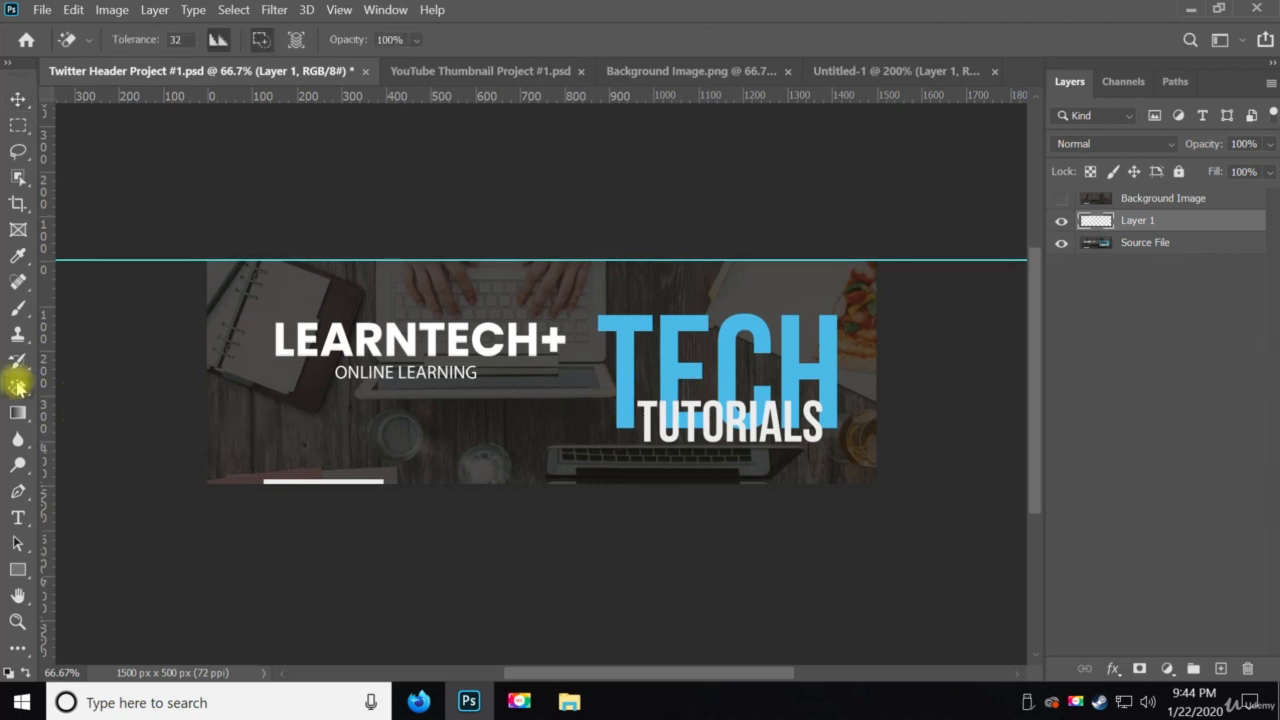
{"action": "right_click", "coordinate": [18, 390]}
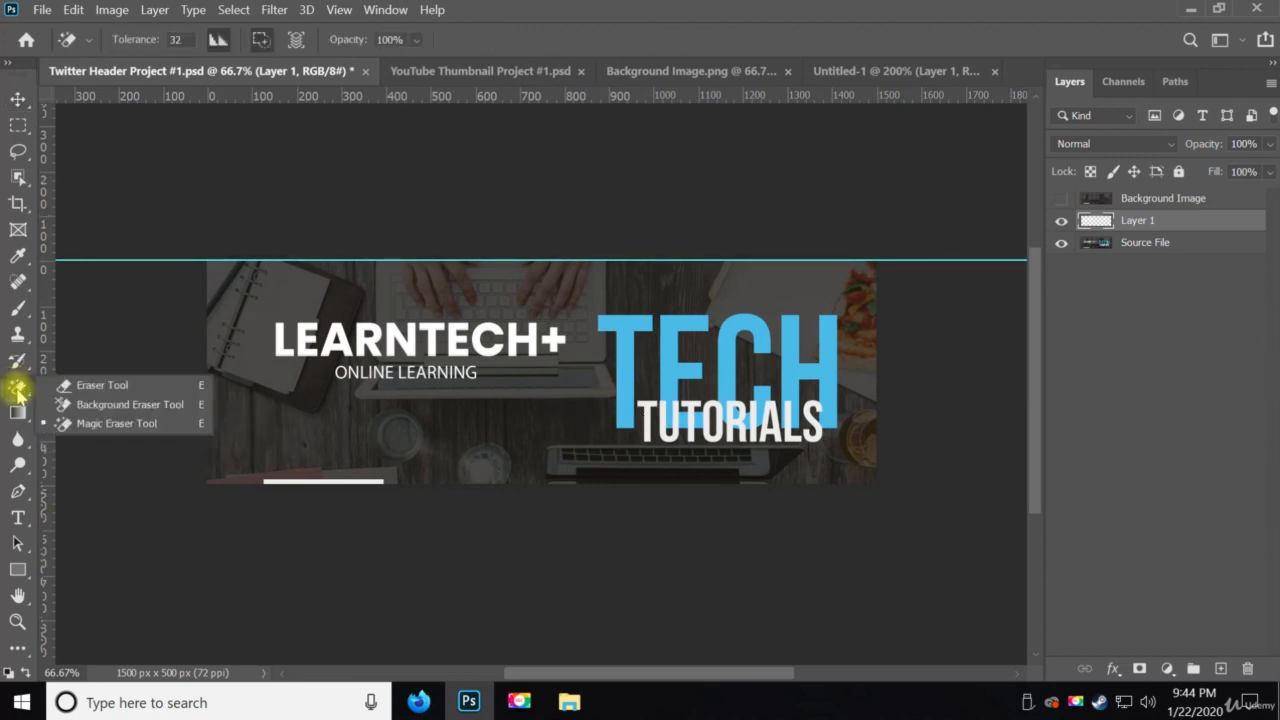
{"action": "left_click", "coordinate": [87, 426]}
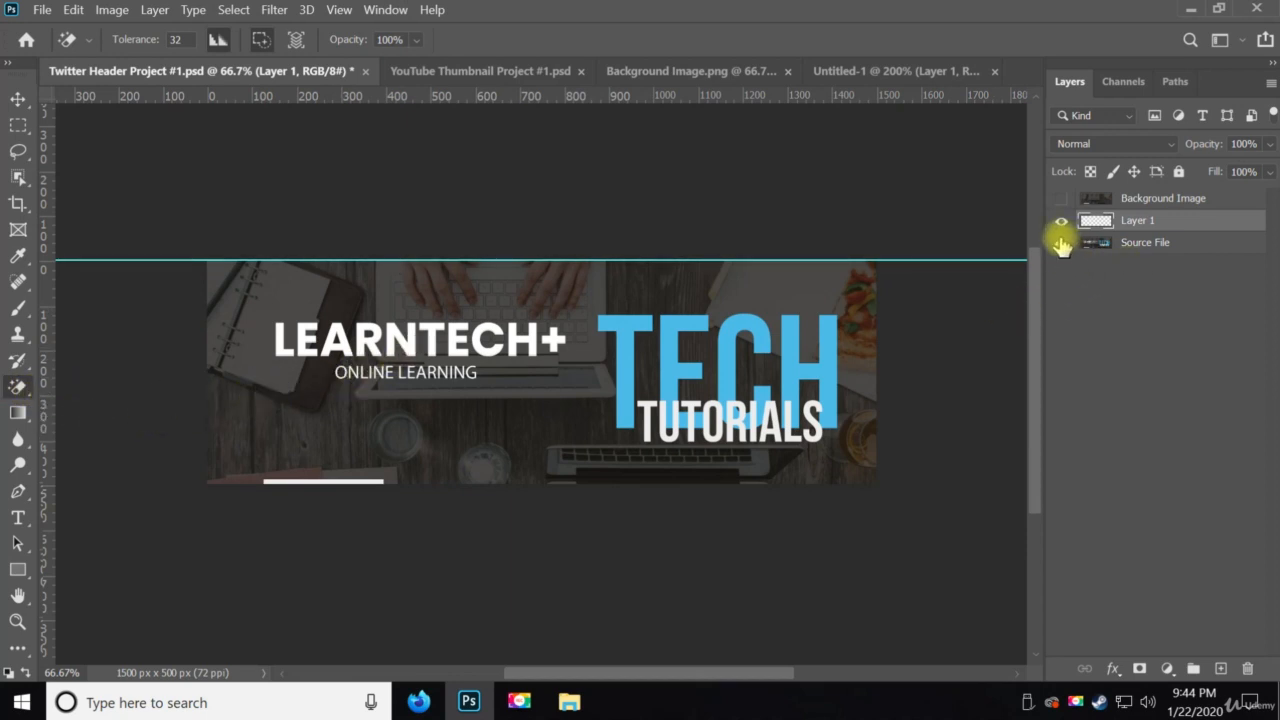
Hide Source File, show Background Image, move Layer 1 above it, and save the document.
{"action": "left_click", "coordinate": [1061, 244]}
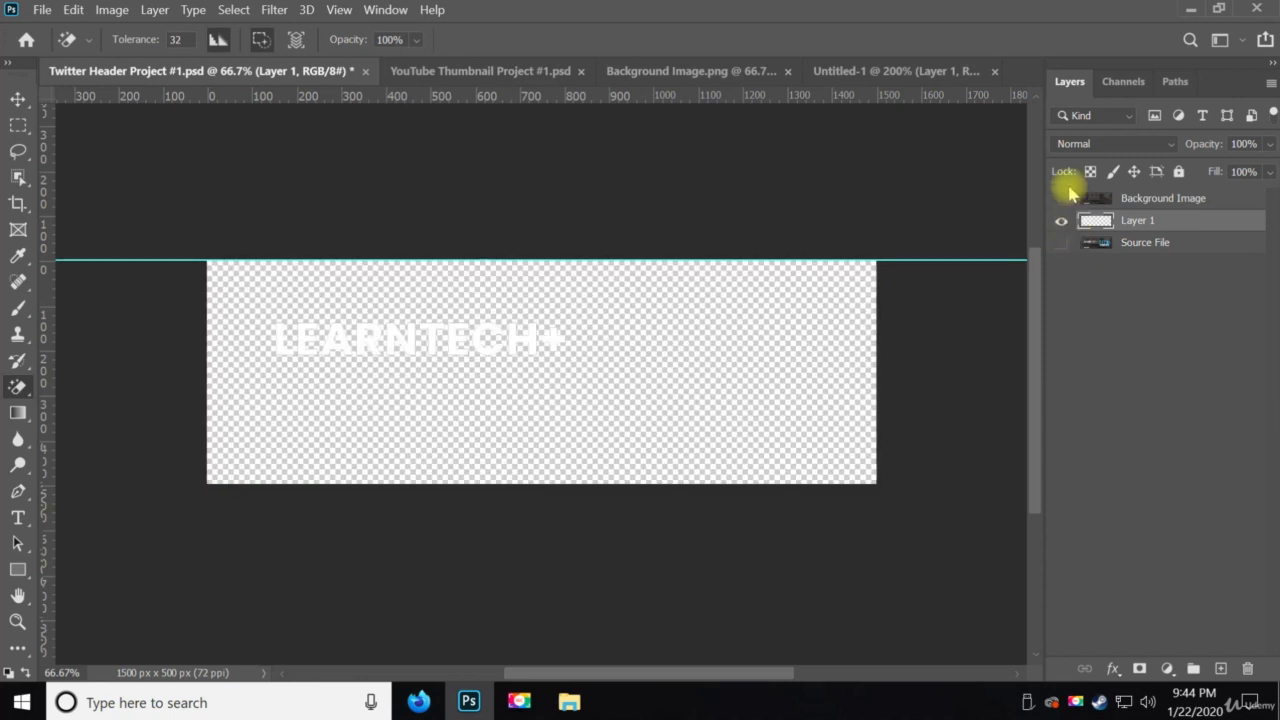
{"action": "left_click", "coordinate": [1059, 199]}
{"action": "left_click", "coordinate": [1061, 220]}
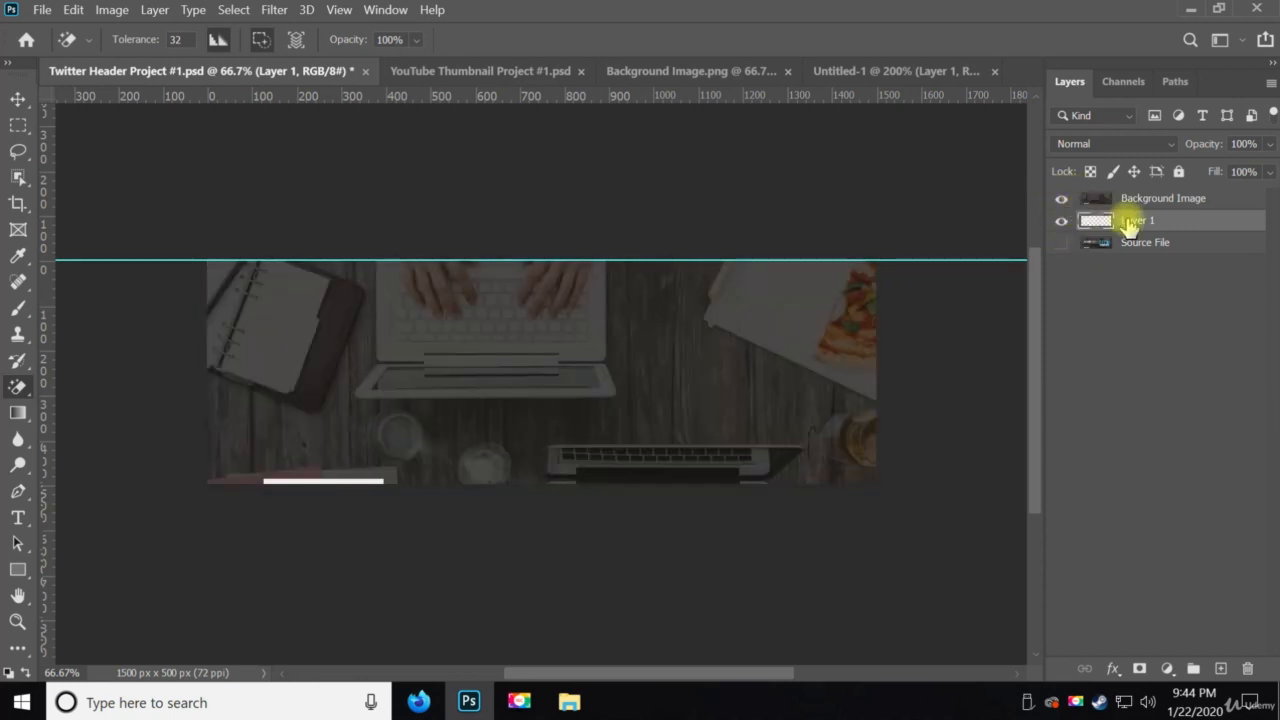
{"action": "left_click_drag", "start_coordinate": [1128, 214], "coordinate": [1128, 200]}
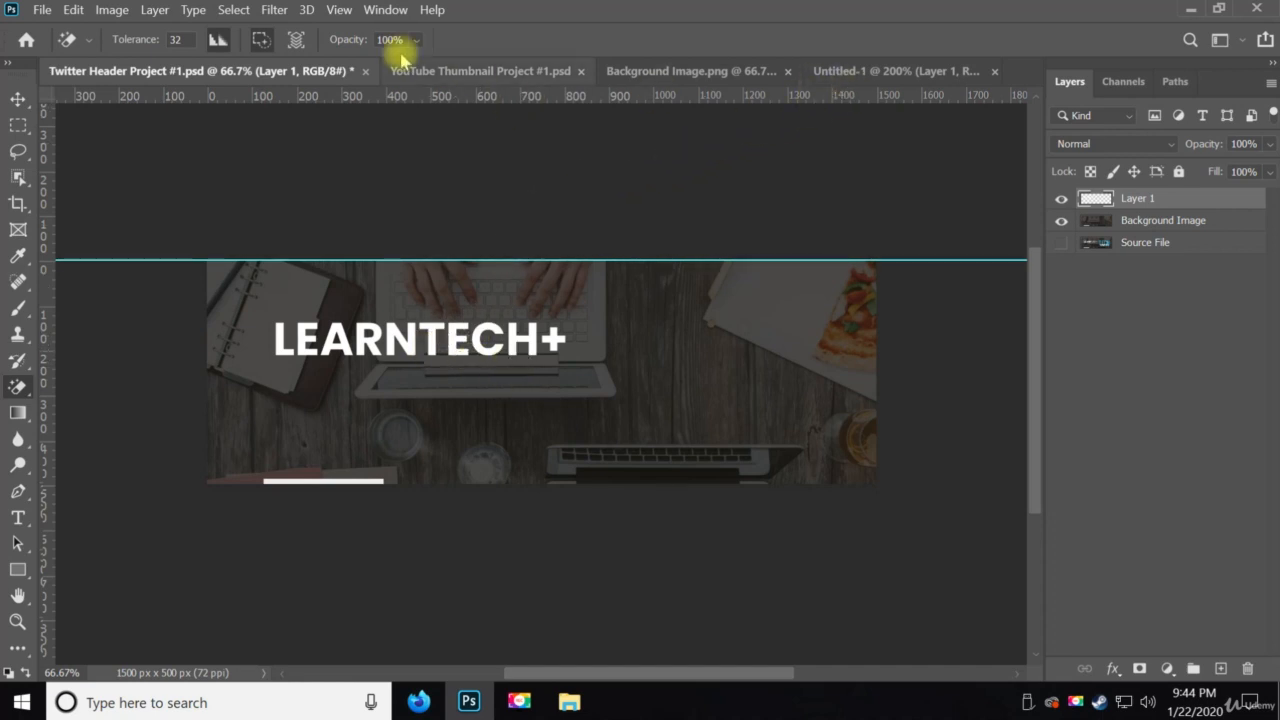
{"action": "key", "text": "ctrl+s"}
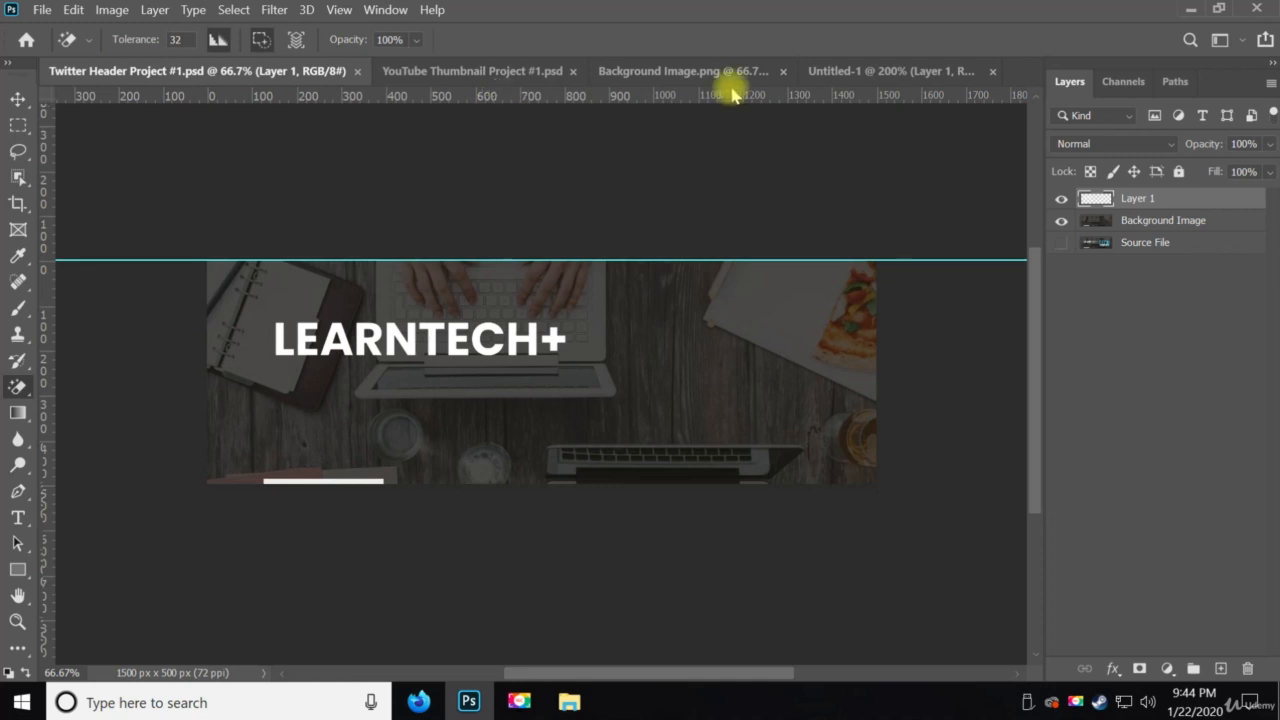
Return to Untitled-1, clear the selection, and erase the dark fills left in and beside the ONLINE LEARNING letters.
{"action": "left_click", "coordinate": [877, 70]}
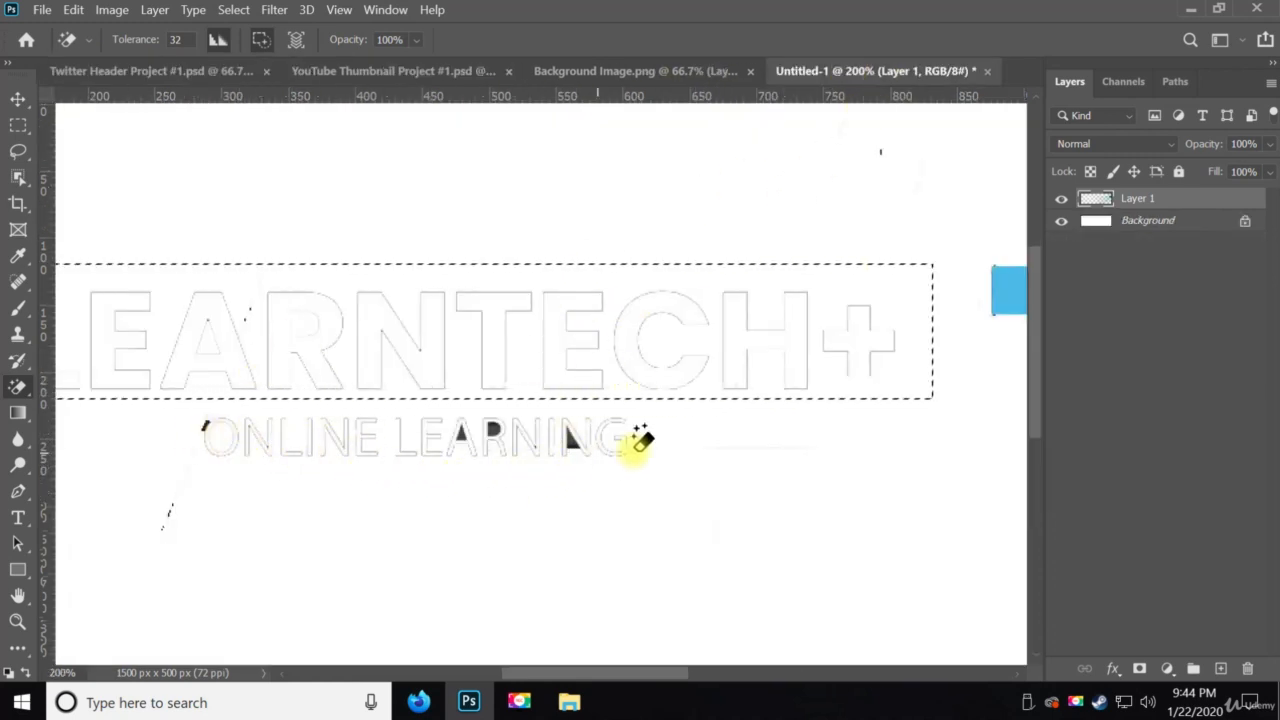
{"action": "key", "text": "ctrl+d"}
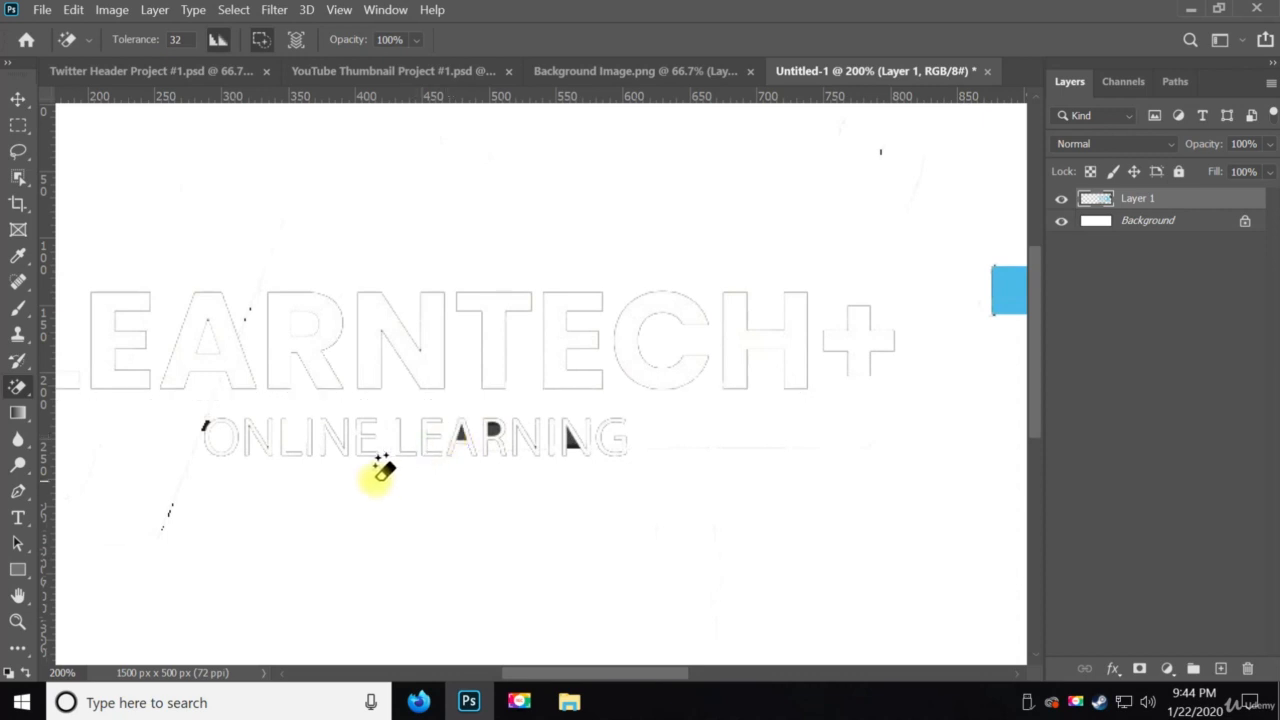
{"action": "key", "text": "ctrl+space"}
{"action": "left_click", "coordinate": [214, 434]}
{"action": "left_click", "coordinate": [216, 436]}
{"action": "left_click", "coordinate": [215, 436]}
{"action": "left_click", "coordinate": [214, 436]}
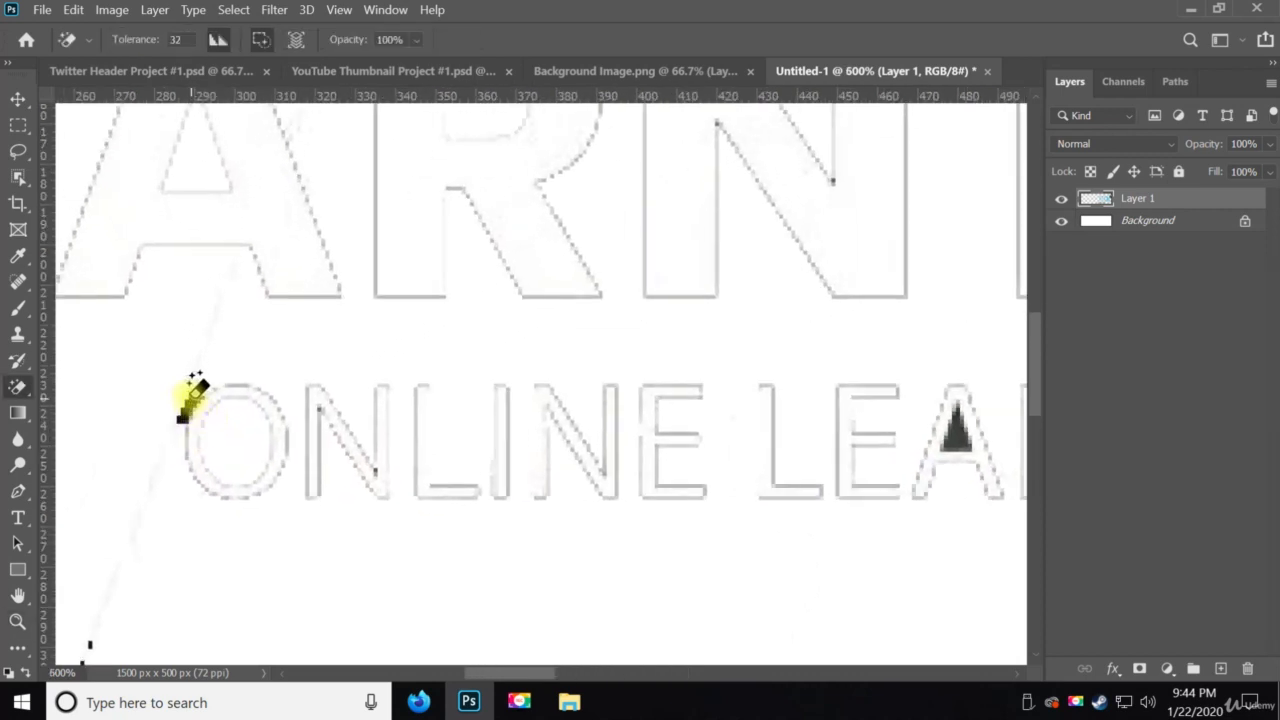
{"action": "scroll", "coordinate": [362, 395], "scroll_direction": "right", "scroll_amount": 5}
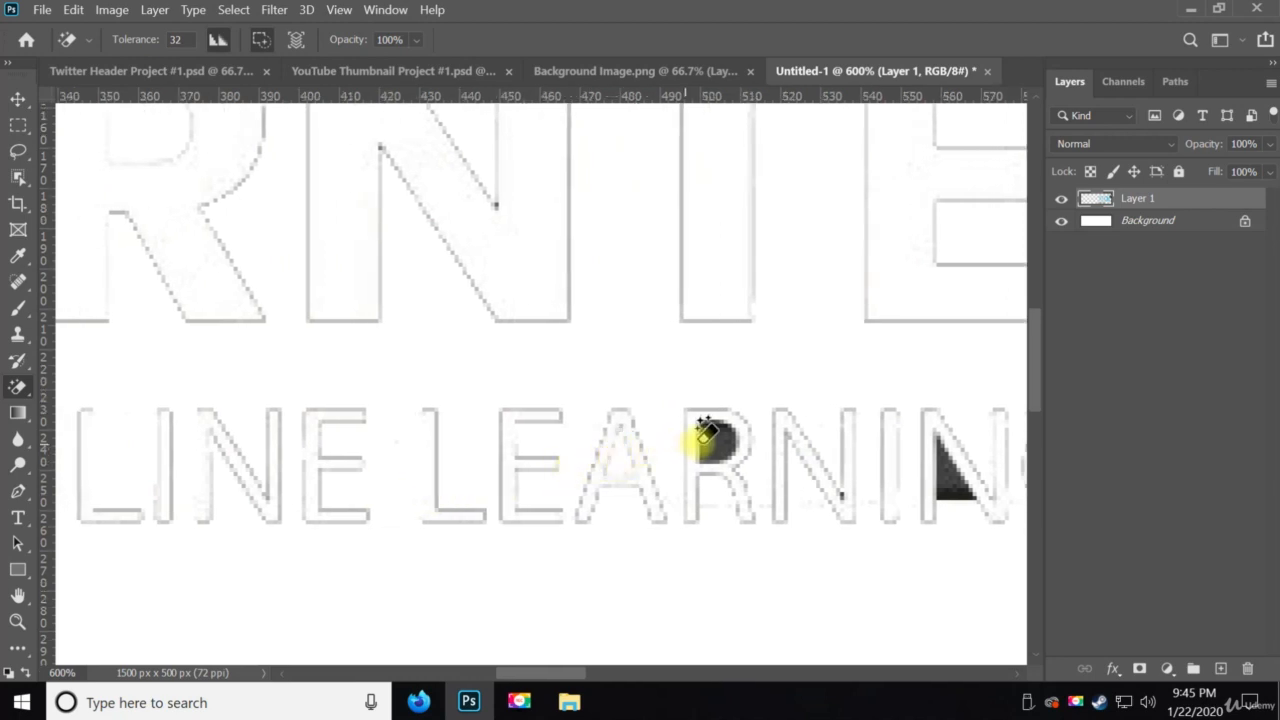
{"action": "left_click", "coordinate": [922, 442]}
{"action": "left_click", "coordinate": [953, 462]}
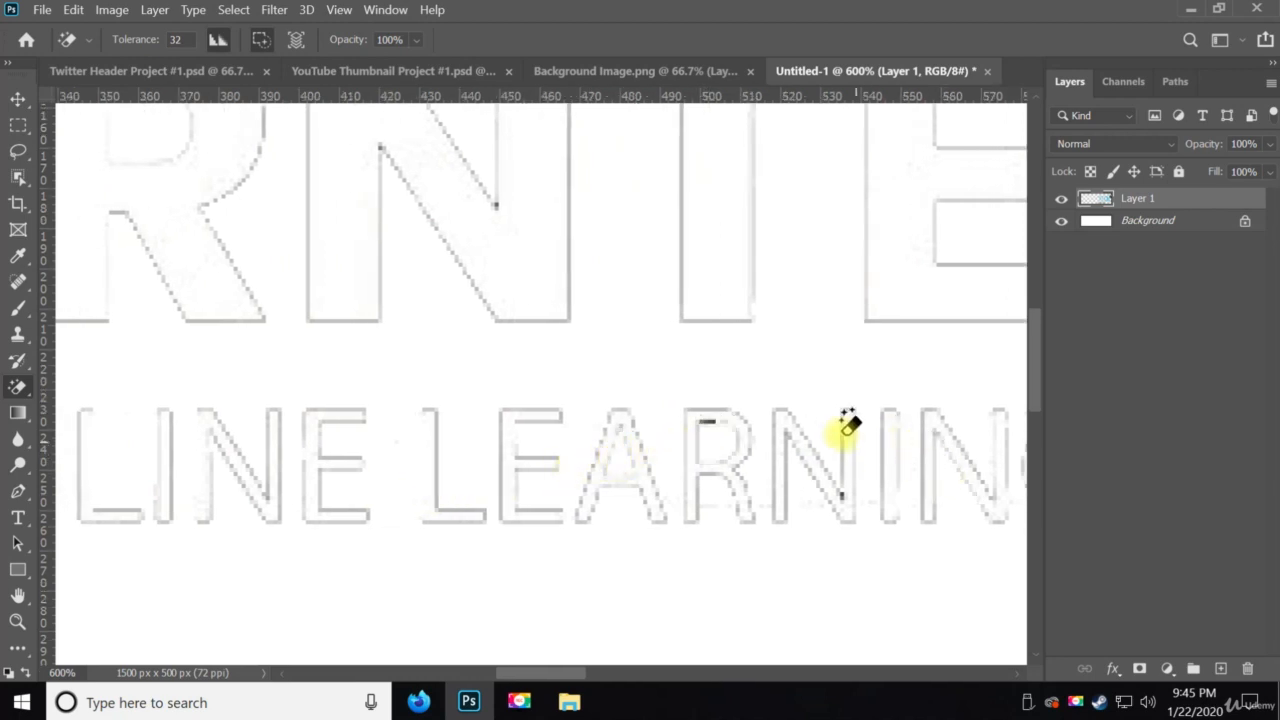
Erase the leftover dark pixels in the R and adjacent N of LEARNING.
{"action": "key", "text": "z"}
{"action": "left_click", "coordinate": [711, 429]}
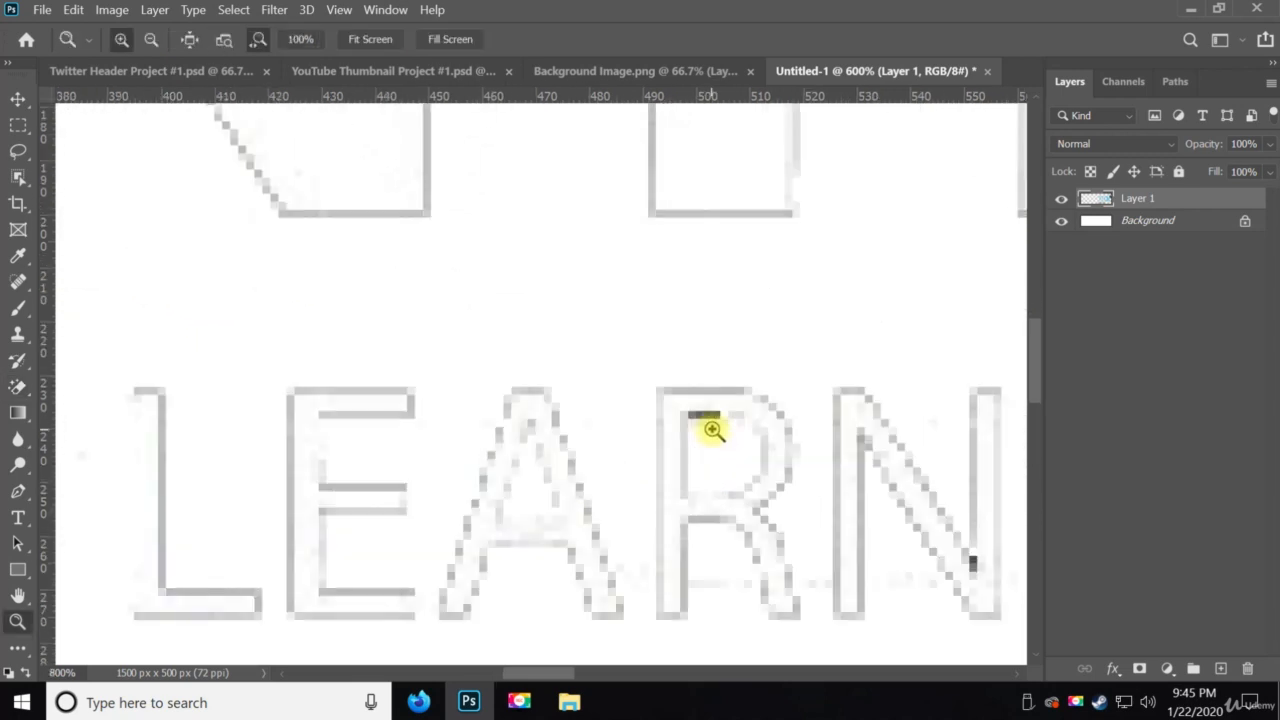
{"action": "left_click", "coordinate": [708, 392]}
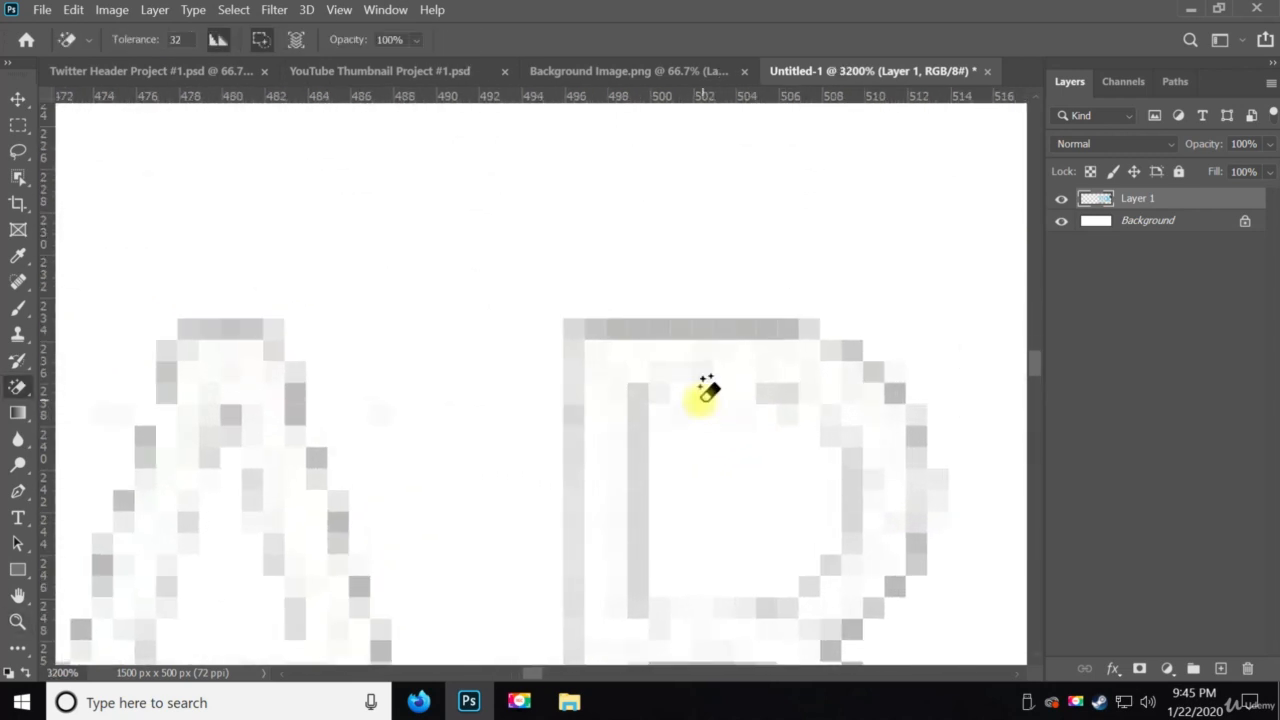
{"action": "key", "text": "z"}
{"action": "left_click", "coordinate": [709, 490], "text": "alt"}
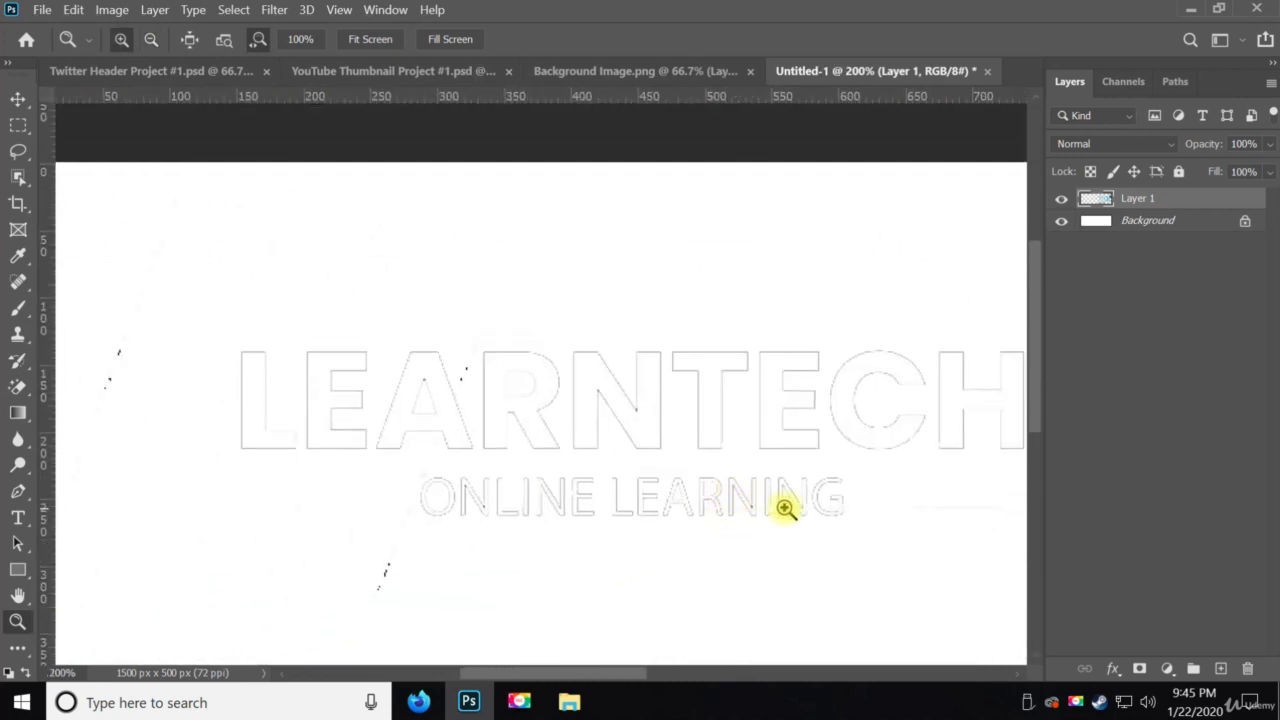
Check the ONLINE LEARNING line closely and erase the remaining stray marks around its letters.
{"action": "mouse_move", "coordinate": [766, 508]}
{"action": "left_mouse_down"}
{"action": "mouse_move", "coordinate": [660, 502]}
{"action": "mouse_move", "coordinate": [680, 512]}
{"action": "mouse_move", "coordinate": [674, 563]}
{"action": "mouse_move", "coordinate": [671, 551]}
{"action": "mouse_move", "coordinate": [314, 529]}
{"action": "left_mouse_up"}
{"action": "key", "text": "e"}
{"action": "left_click", "coordinate": [678, 540]}
{"action": "key", "text": "z"}
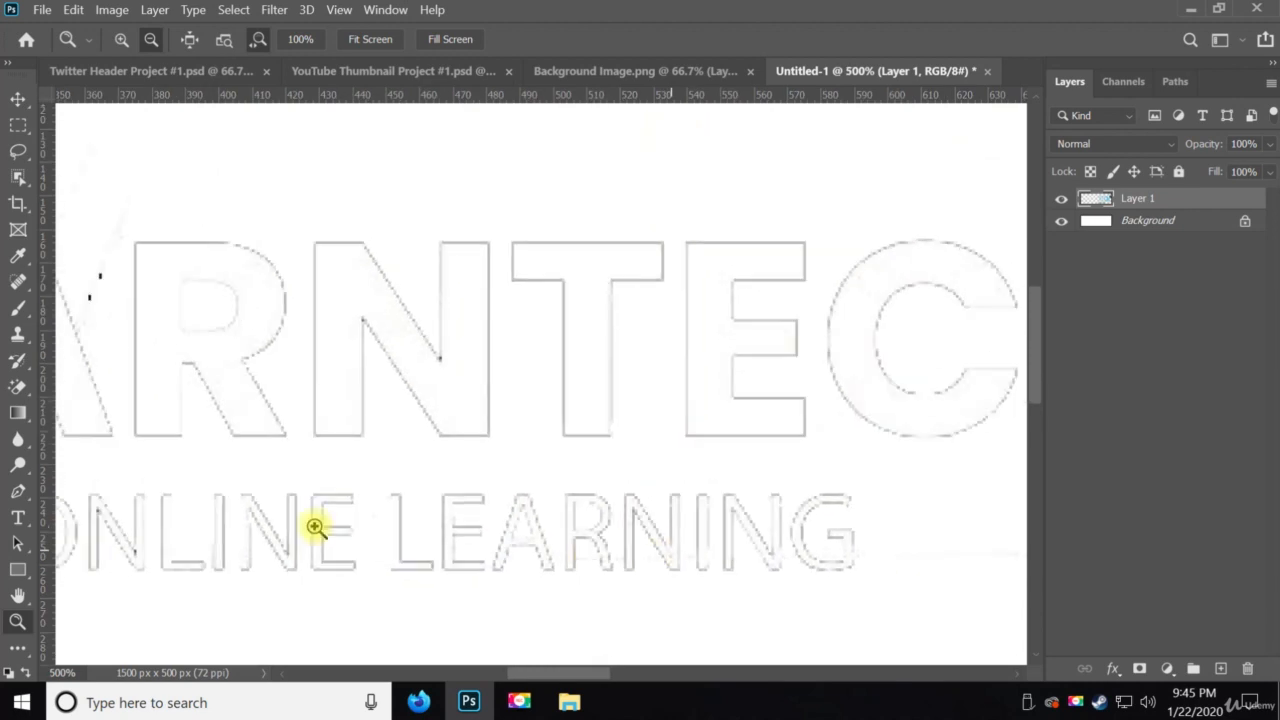
{"action": "key", "text": "space"}
{"action": "mouse_move", "coordinate": [522, 479]}
{"action": "left_mouse_down"}
{"action": "mouse_move", "coordinate": [544, 475]}
{"action": "mouse_move", "coordinate": [560, 394]}
{"action": "mouse_move", "coordinate": [431, 393]}
{"action": "left_mouse_up"}
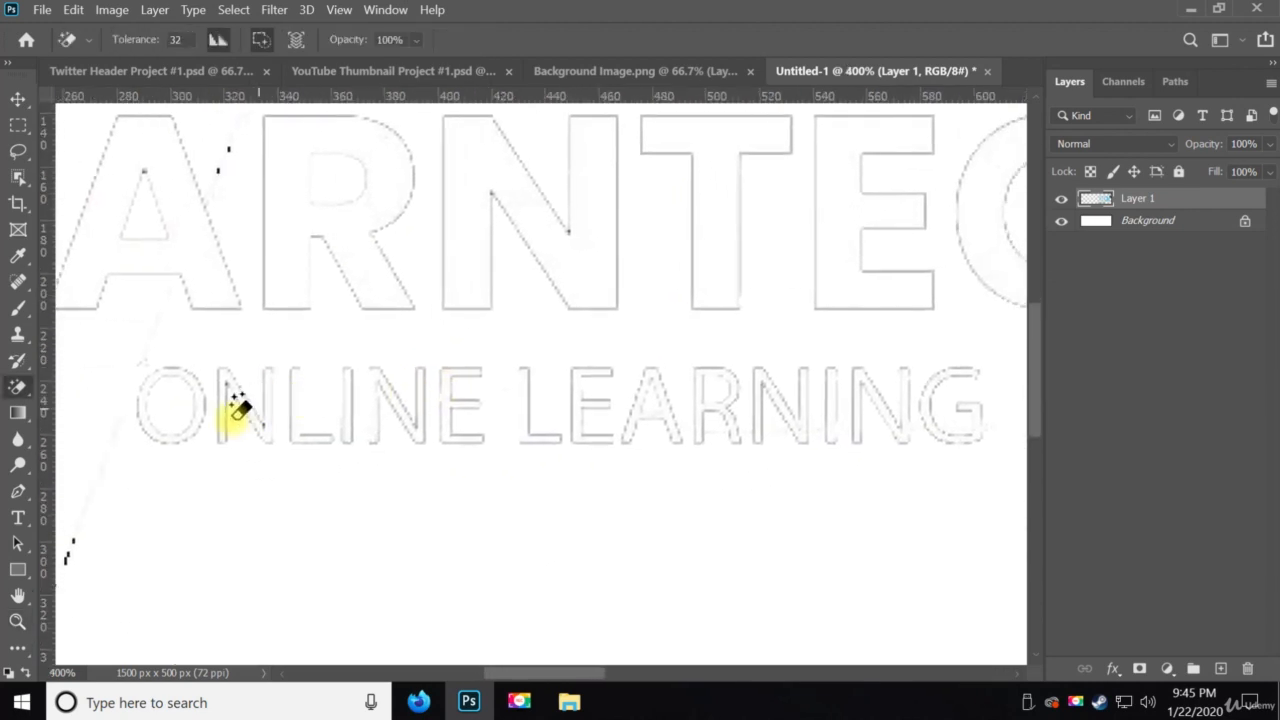
{"action": "mouse_move", "coordinate": [155, 489]}
{"action": "left_mouse_down"}
{"action": "mouse_move", "coordinate": [317, 477]}
{"action": "mouse_move", "coordinate": [363, 503]}
{"action": "mouse_move", "coordinate": [188, 487]}
{"action": "left_mouse_up"}
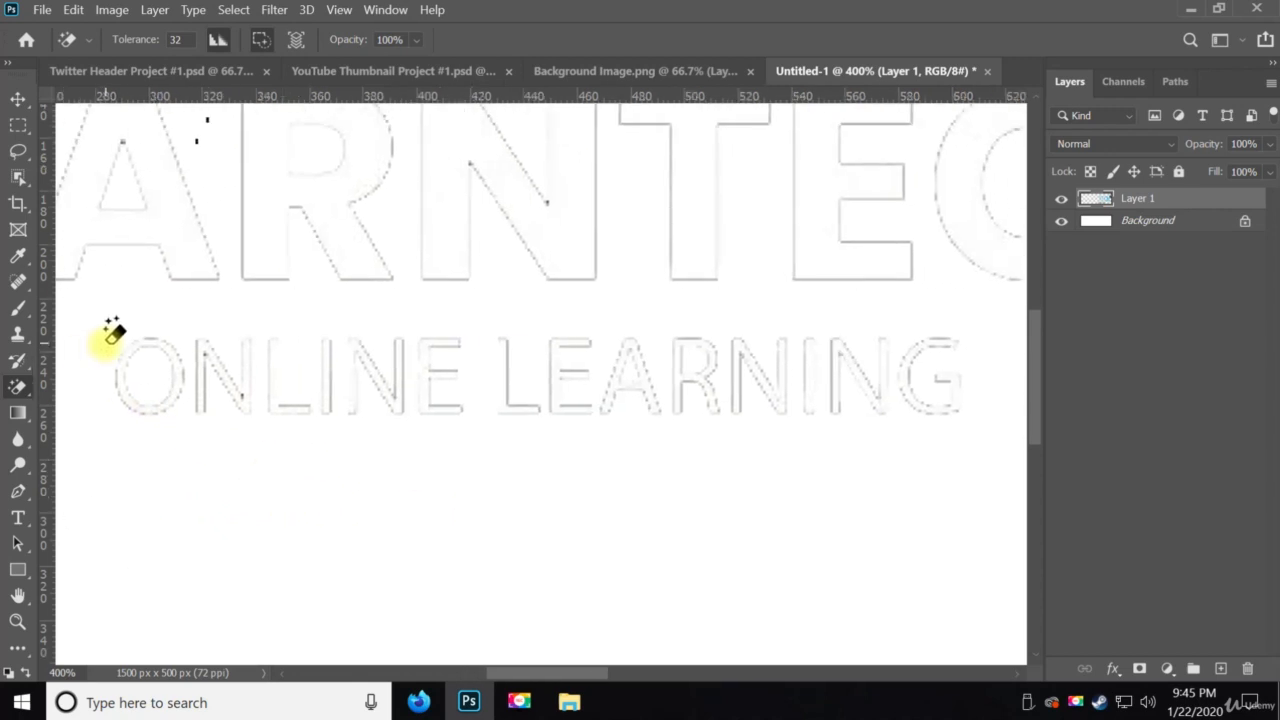
Select the cleaned ONLINE LEARNING text with a rectangular marquee and copy it into Twitter Header Project #1.psd.
{"action": "key", "text": "m"}
{"action": "left_click_drag", "start_coordinate": [94, 316], "coordinate": [975, 456]}
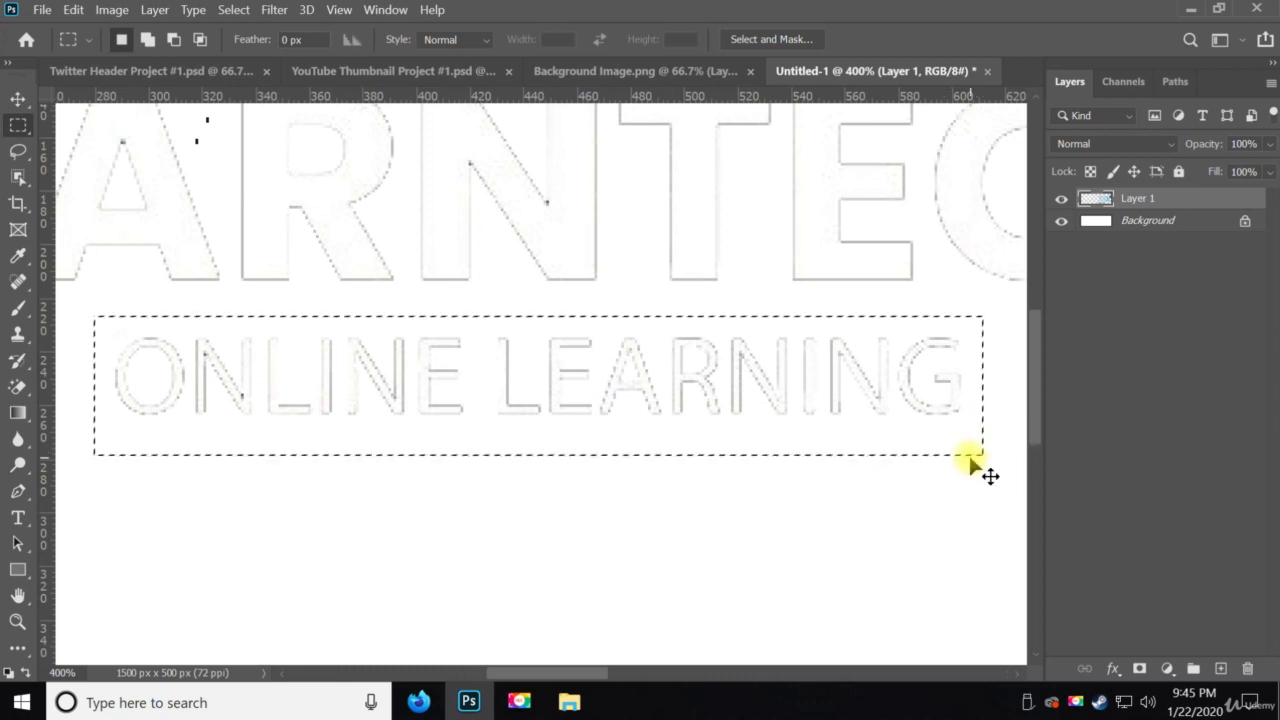
{"action": "left_click", "coordinate": [150, 71]}
{"action": "key", "text": "ctrl+v"}
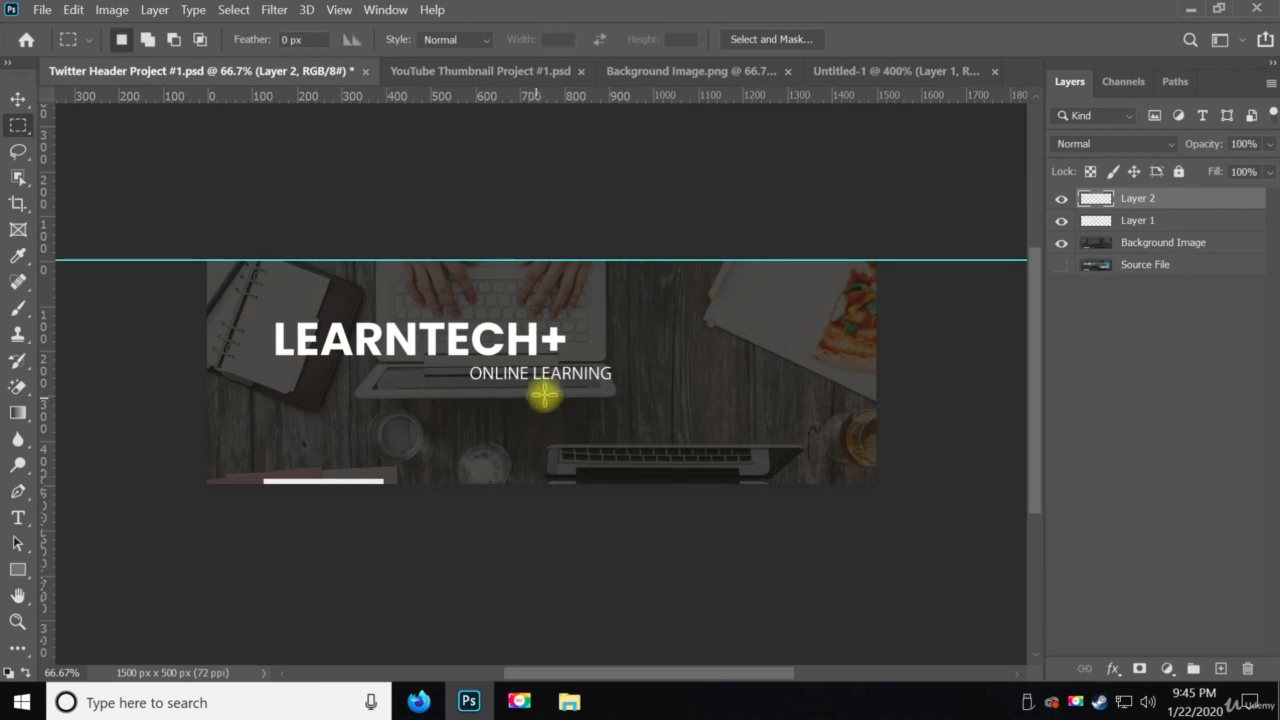
Move the ONLINE LEARNING text on Layer 2 so it sits centered beneath LEARNTECH+.
{"action": "key", "text": "v"}
{"action": "left_click_drag", "start_coordinate": [549, 388], "coordinate": [584, 395]}
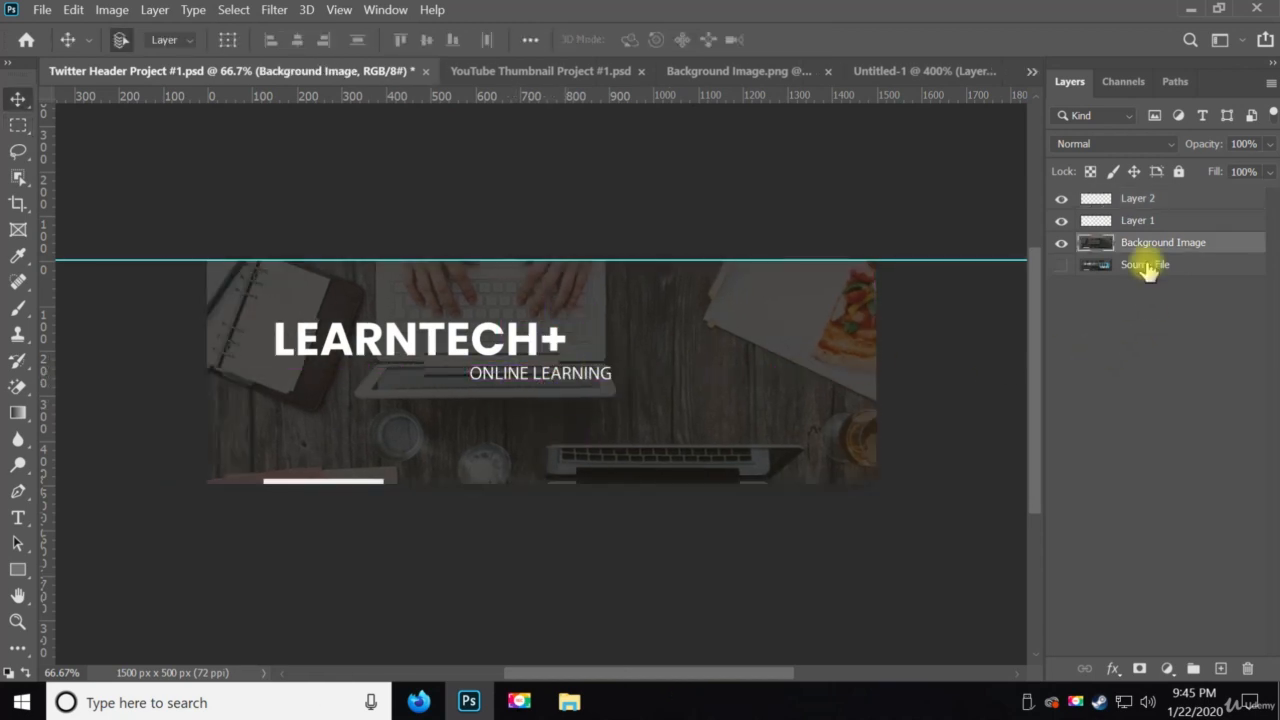
{"action": "left_click", "coordinate": [1062, 198]}
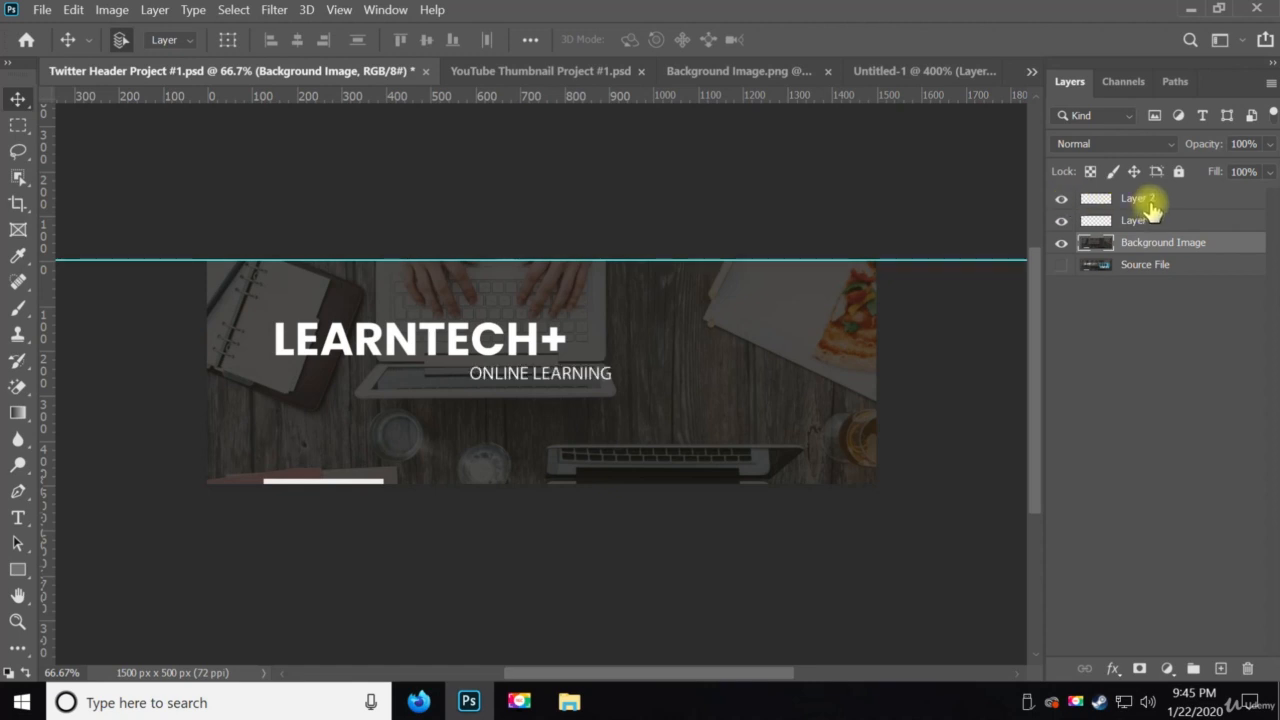
{"action": "left_click", "coordinate": [1143, 200]}
{"action": "key", "text": "ctrl+t"}
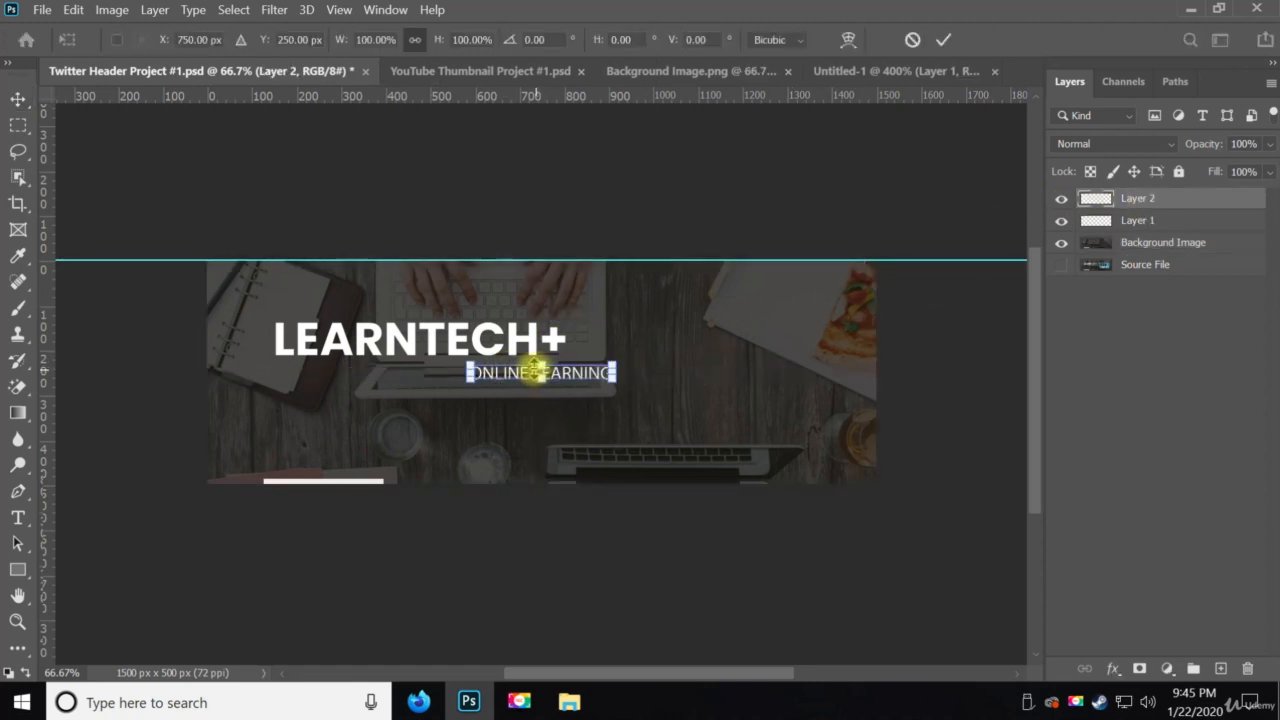
{"action": "left_click_drag", "start_coordinate": [581, 373], "coordinate": [455, 374]}
{"action": "key", "text": "Return"}
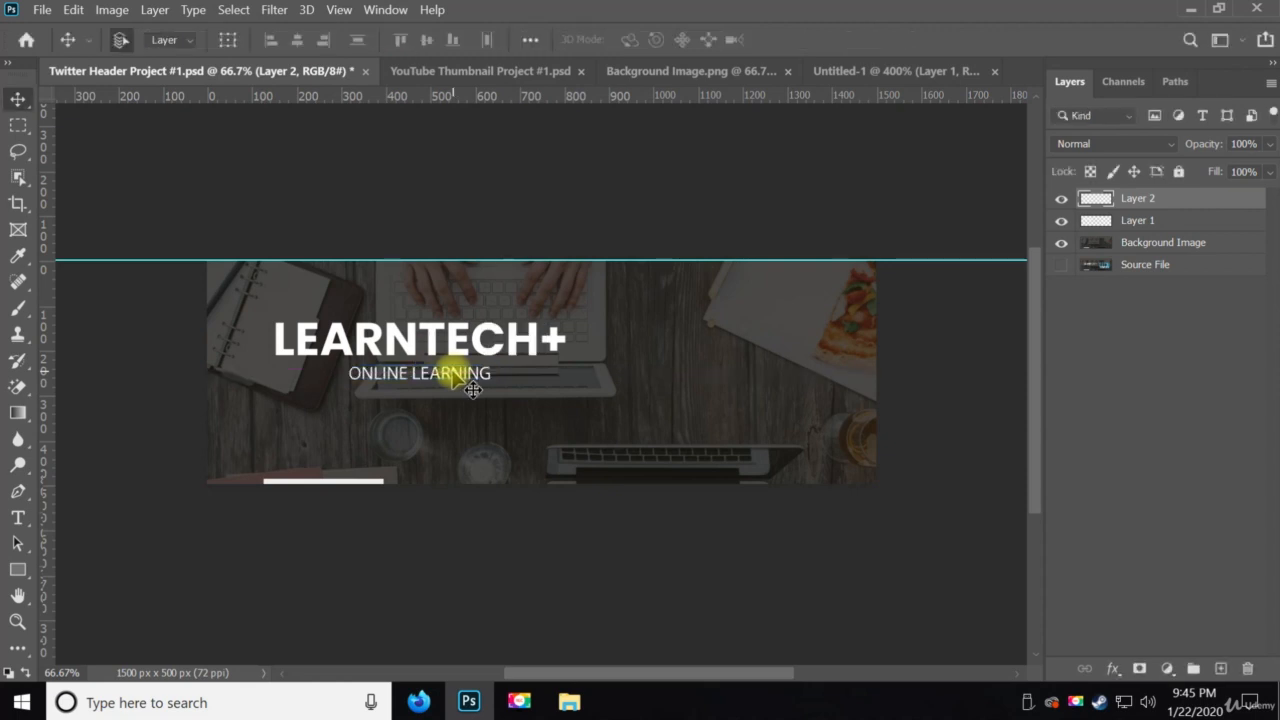
Merge Layer 1 and Layer 2 and rename the merged layer Logo.
{"action": "left_click", "coordinate": [1180, 222], "text": "shift"}
{"action": "right_click", "coordinate": [1180, 224]}
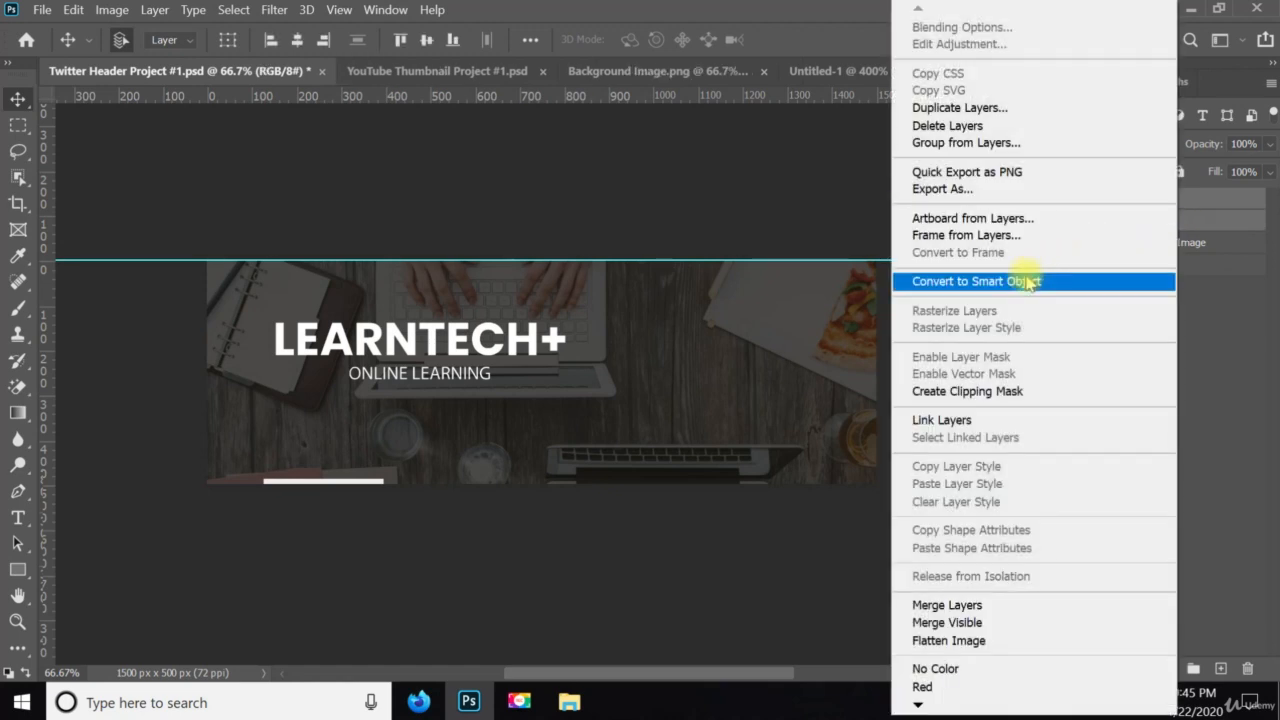
{"action": "left_click", "coordinate": [968, 607]}
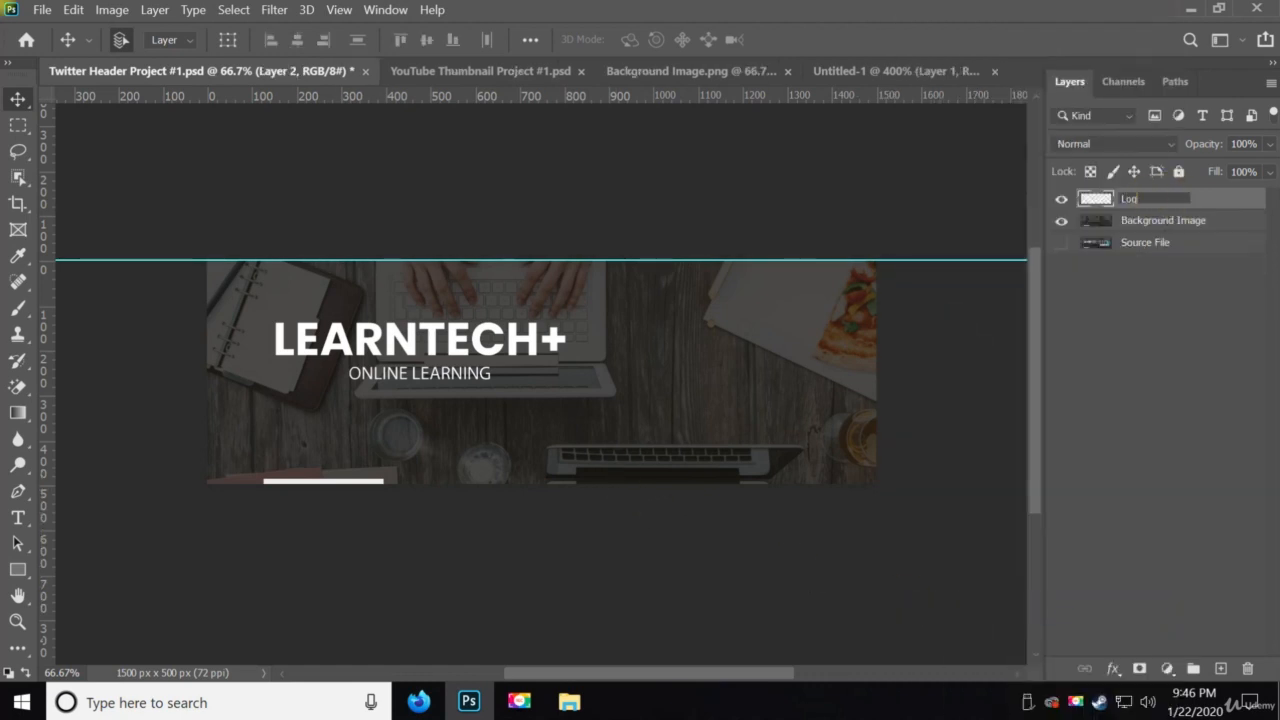
{"action": "type", "text": "o"}
{"action": "key", "text": "Return"}
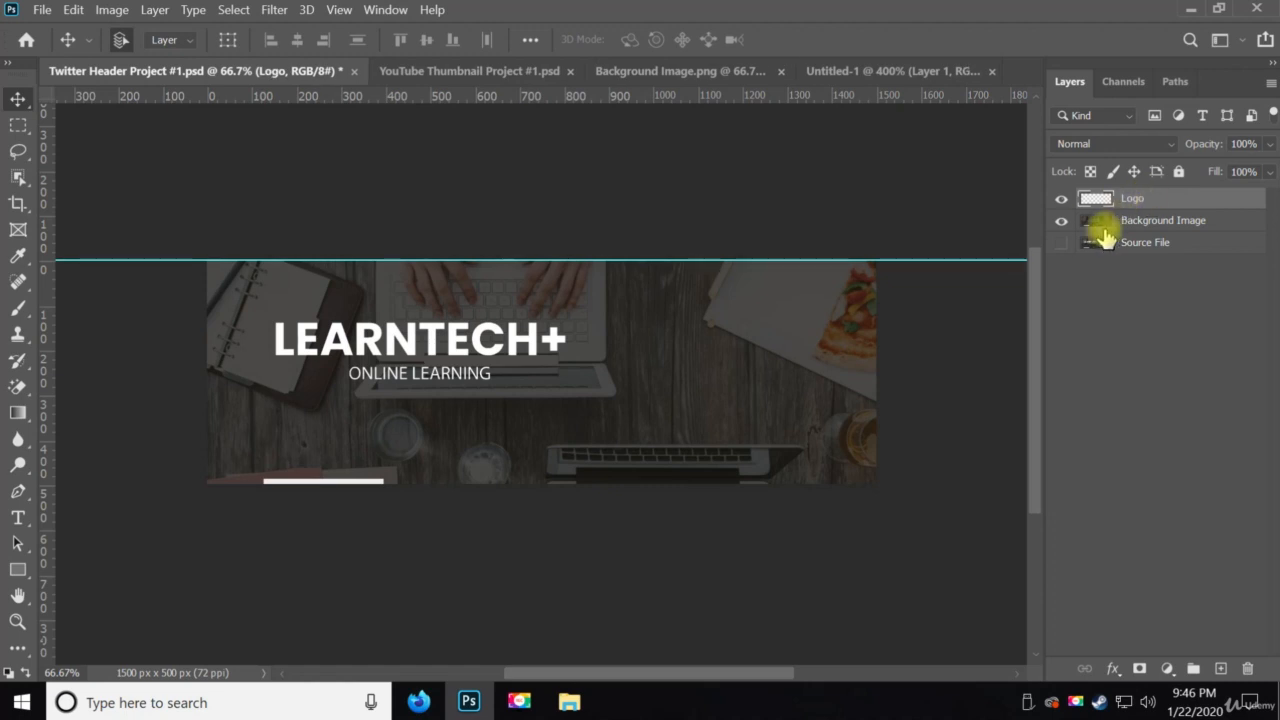
Hide the Background Image layer, show the Source File layer, and lock Source File against accidental moves.
{"action": "left_click", "coordinate": [1061, 220]}
{"action": "left_click", "coordinate": [1061, 243]}
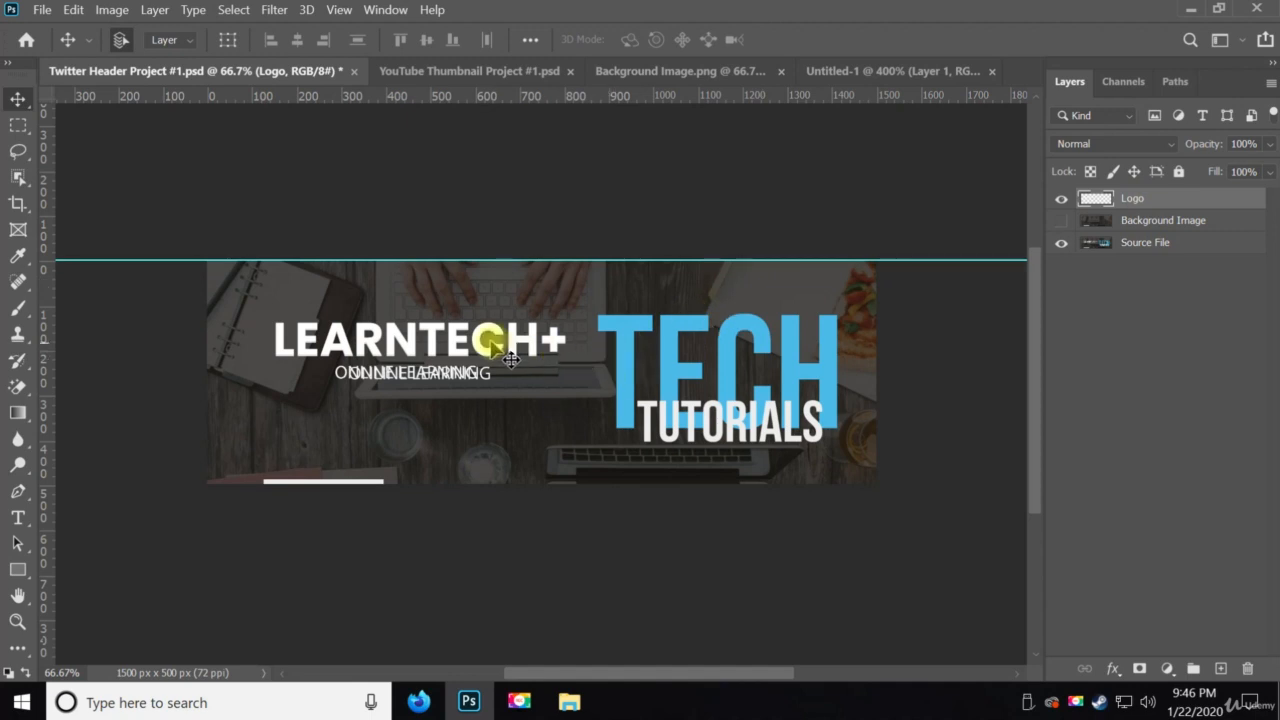
{"action": "left_click_drag", "start_coordinate": [486, 345], "coordinate": [497, 383]}
{"action": "key", "text": "ctrl+z"}
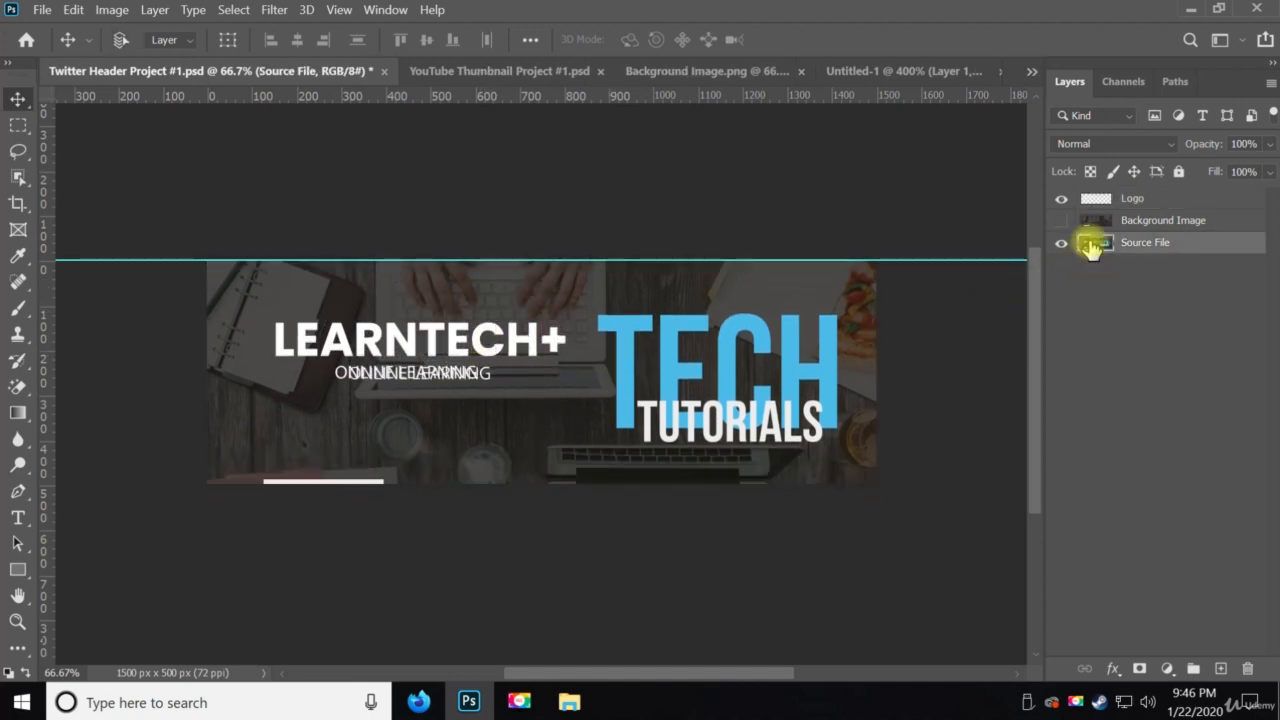
{"action": "left_click", "coordinate": [1180, 172]}
{"action": "left_click", "coordinate": [1156, 202]}
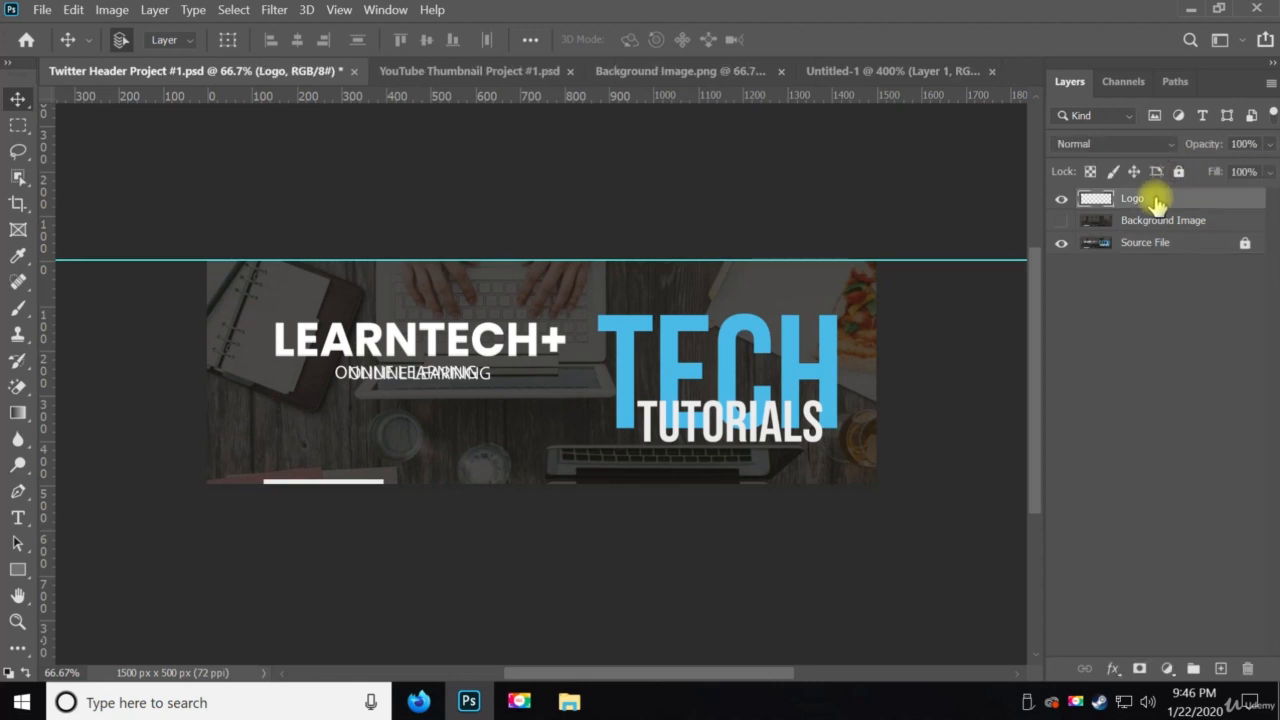
Nudge the Logo layer slightly over the source logo with Free Transform and save the document.
{"action": "key", "text": "ctrl+t"}
{"action": "mouse_move", "coordinate": [498, 338]}
{"action": "left_mouse_down"}
{"action": "mouse_move", "coordinate": [486, 390]}
{"action": "mouse_move", "coordinate": [498, 336]}
{"action": "left_mouse_up"}
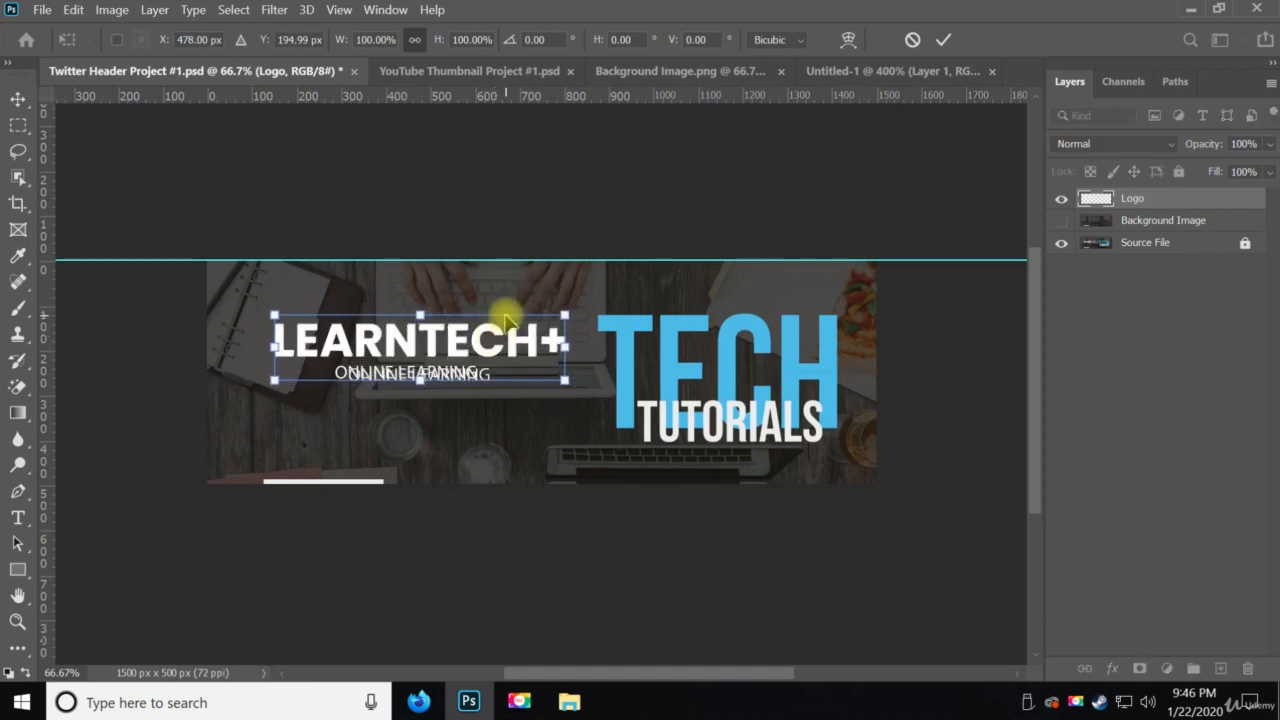
{"action": "key", "text": "Return"}
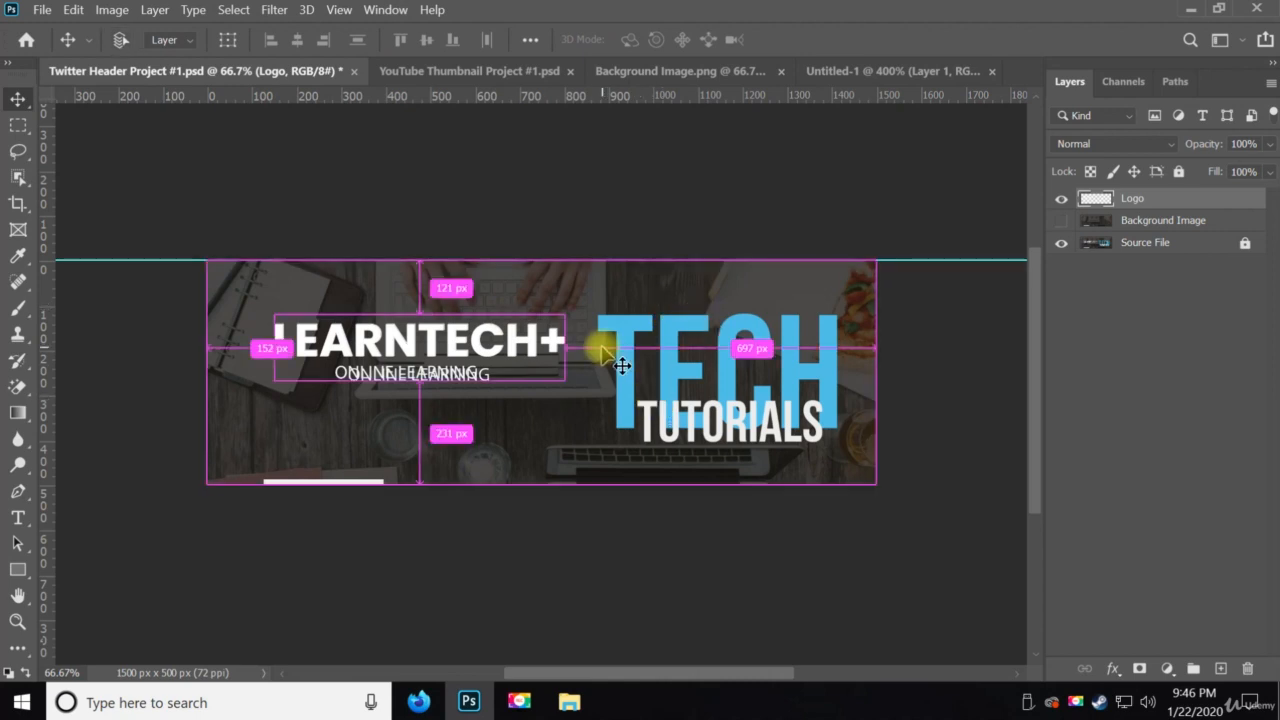
{"action": "key", "text": "ctrl+s"}
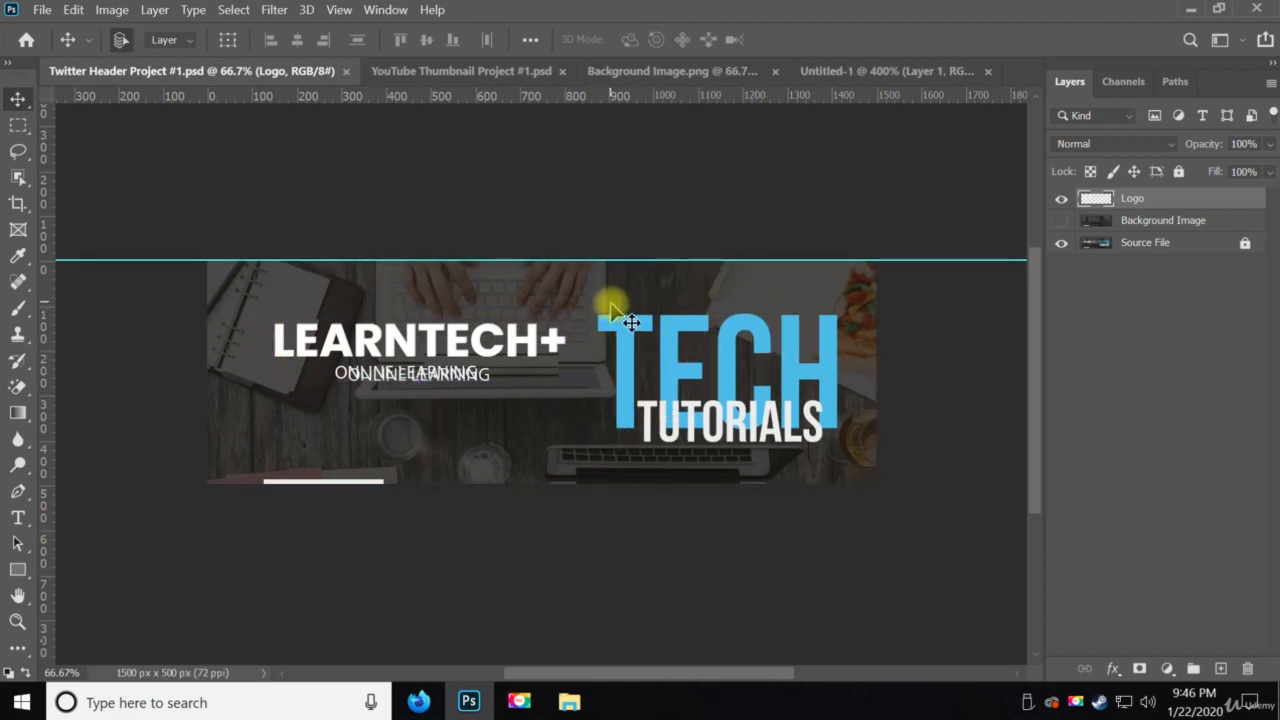
Return to Untitled-1, clear the selection, and erase the dark fills inside the TUTORIALS letters.
{"action": "left_click", "coordinate": [926, 76]}
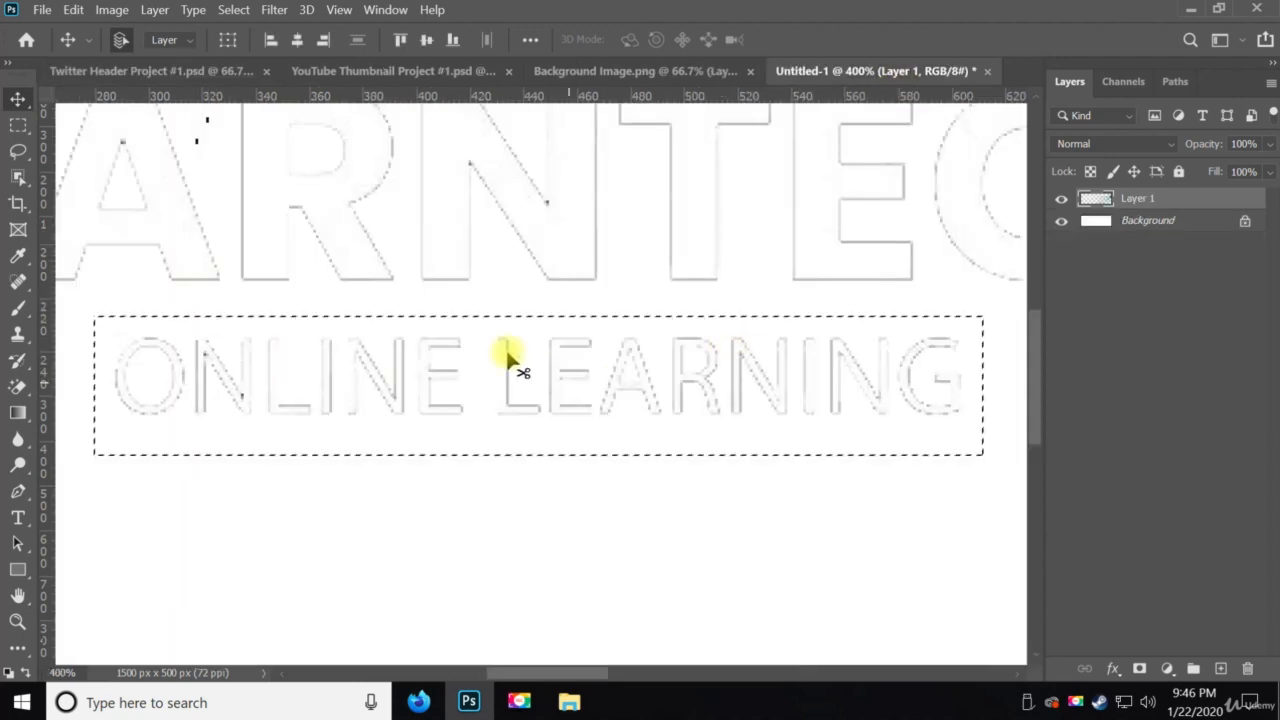
{"action": "key", "text": "ctrl+d"}
{"action": "key", "text": "z"}
{"action": "left_click", "coordinate": [691, 455], "text": "alt"}
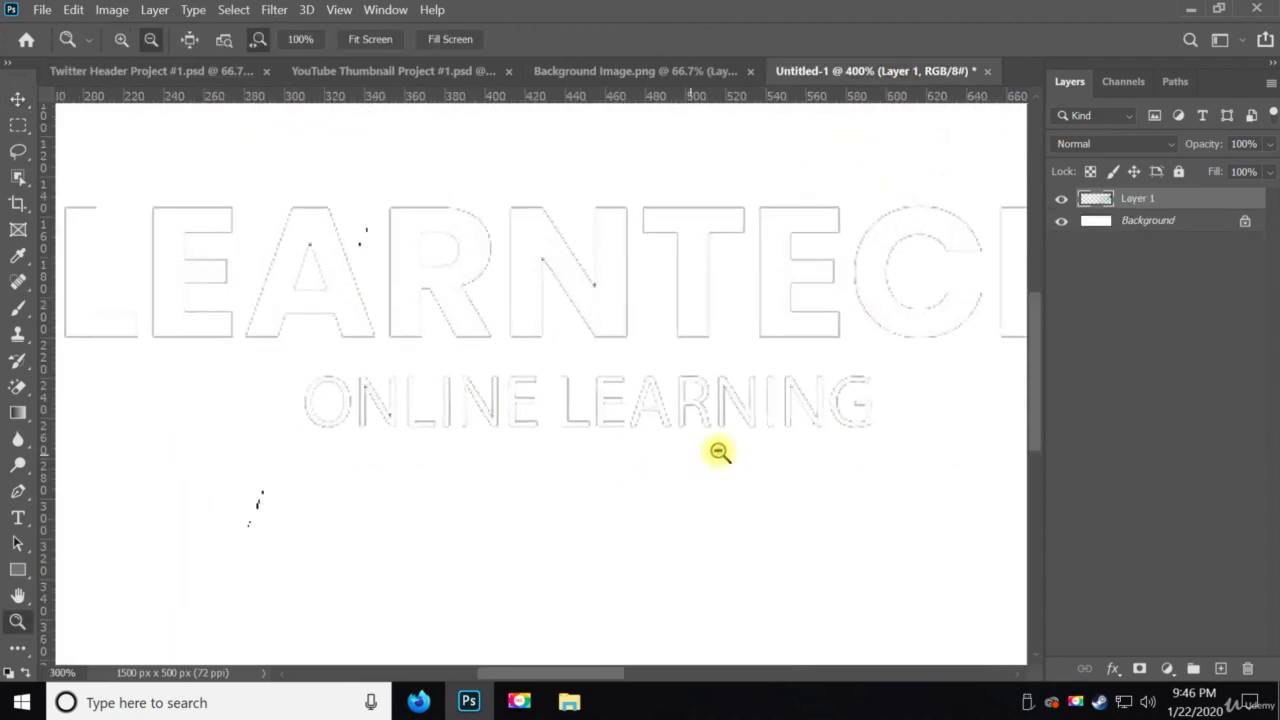
{"action": "left_click_drag", "start_coordinate": [720, 451], "coordinate": [60, 410]}
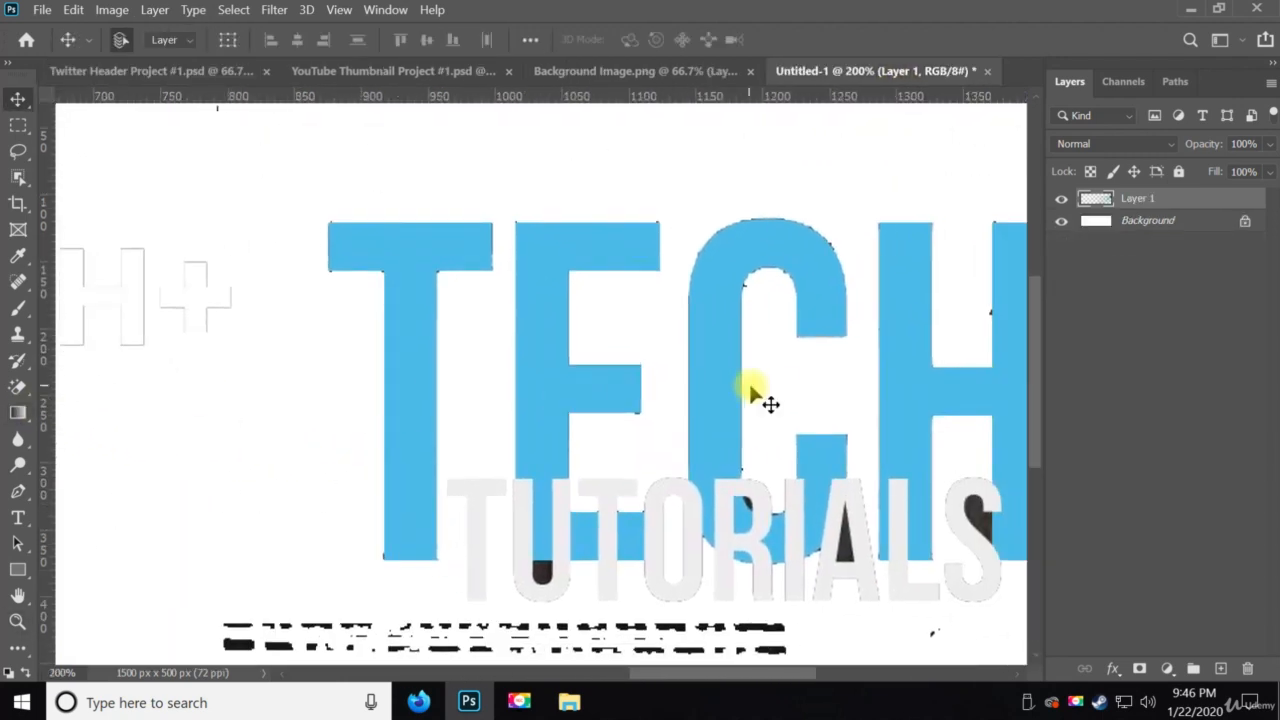
{"action": "left_click_drag", "start_coordinate": [751, 391], "coordinate": [471, 374]}
{"action": "key", "text": "e"}
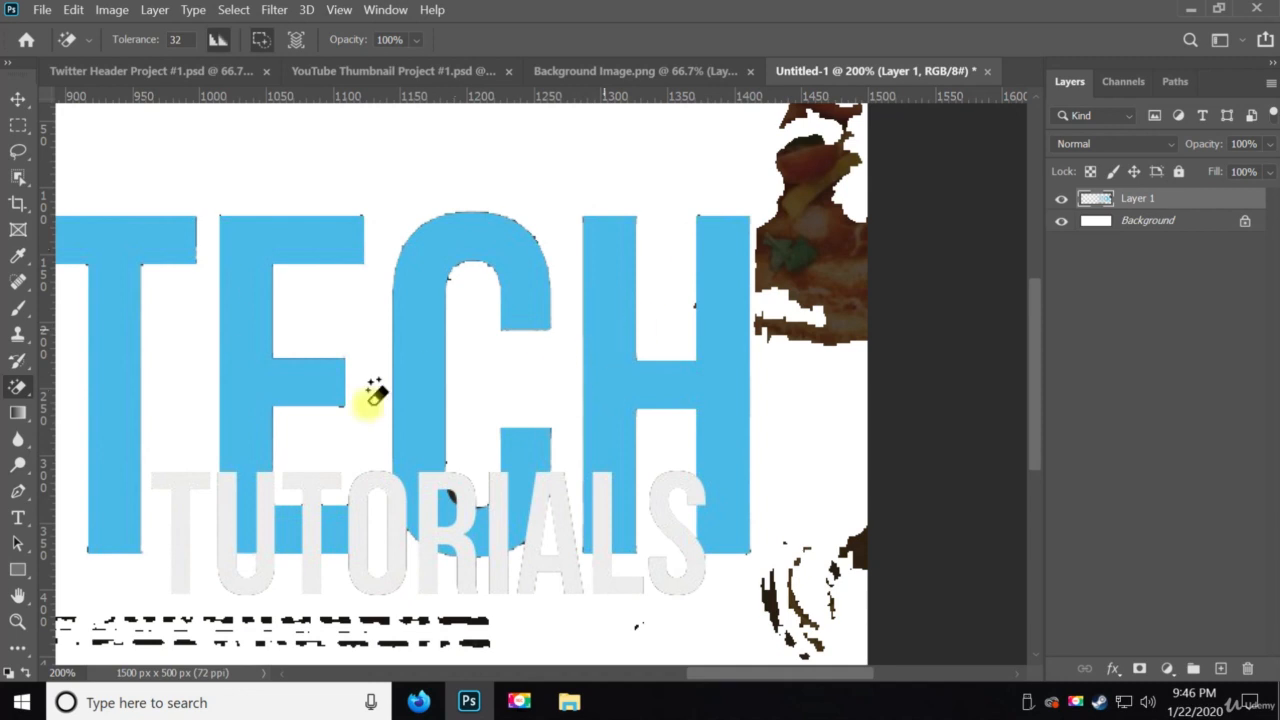
{"action": "mouse_move", "coordinate": [481, 431]}
{"action": "left_mouse_down"}
{"action": "mouse_move", "coordinate": [609, 386]}
{"action": "mouse_move", "coordinate": [615, 352]}
{"action": "left_mouse_up"}
{"action": "left_click_drag", "start_coordinate": [534, 403], "coordinate": [536, 449]}
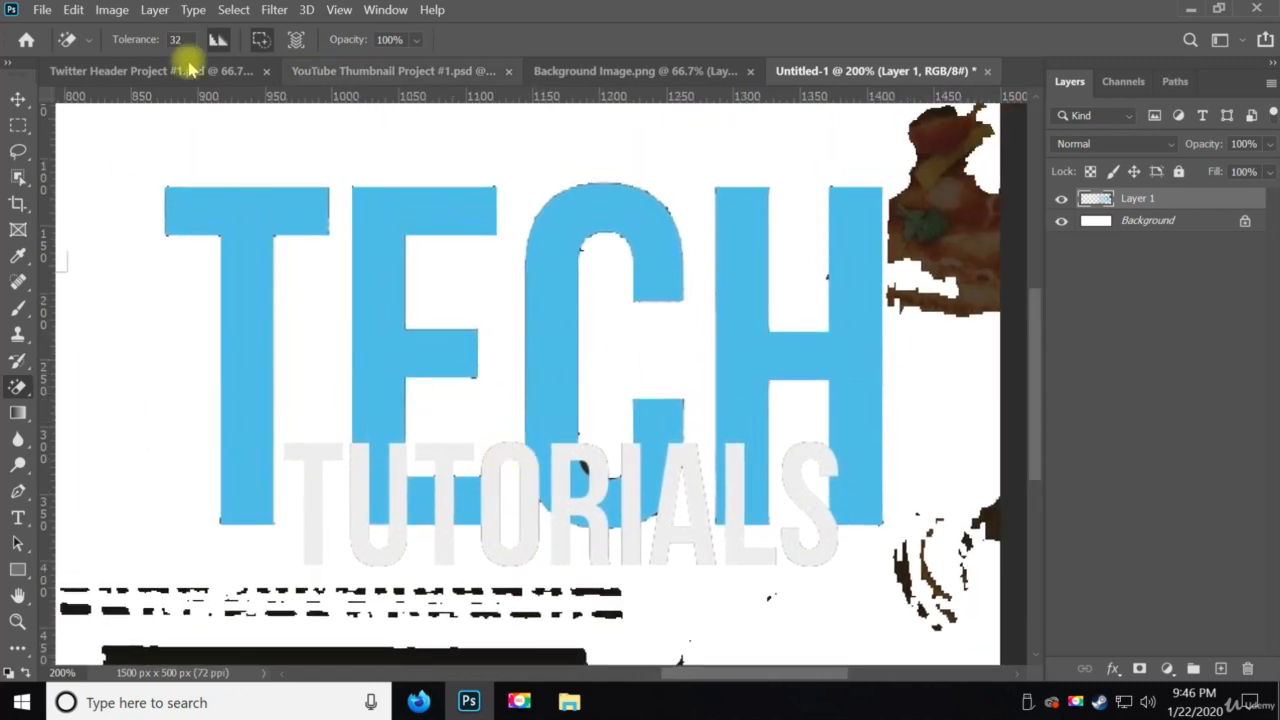
Add the text TECH at 72 pt over the source TECH lettering in Twitter Header Project #1.psd.
{"action": "left_click", "coordinate": [177, 72]}
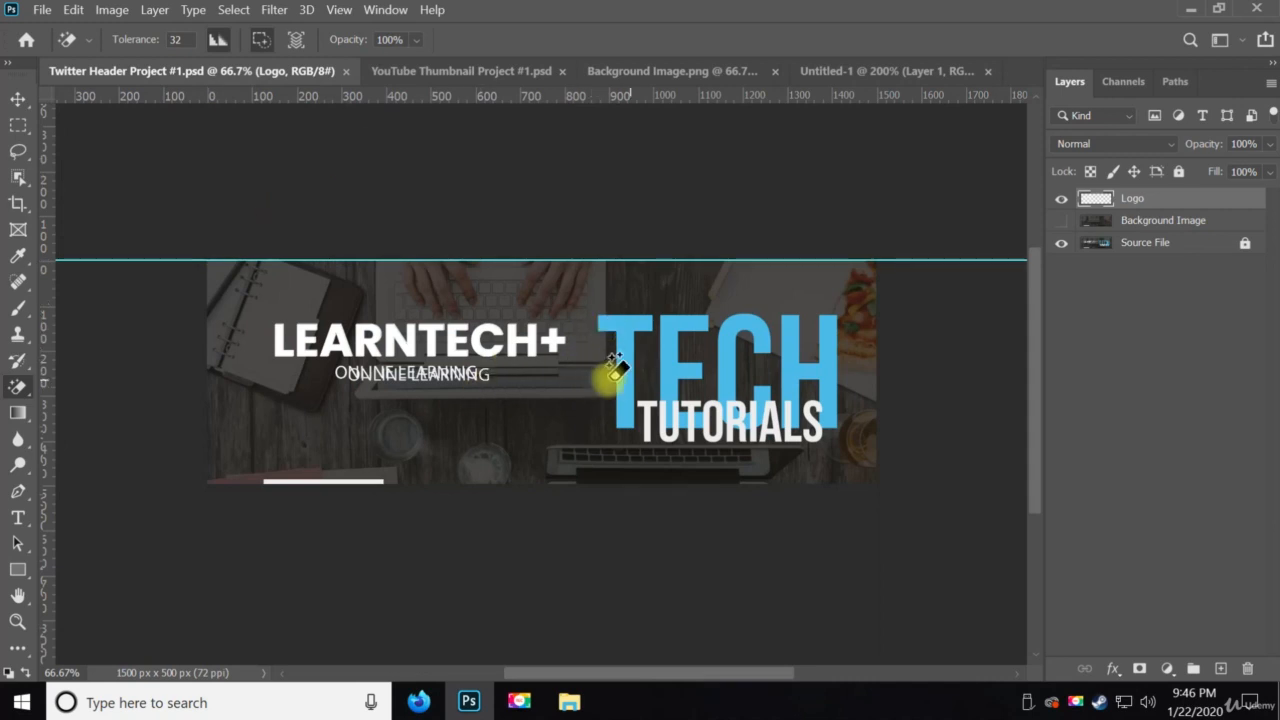
{"action": "left_click", "coordinate": [18, 518]}
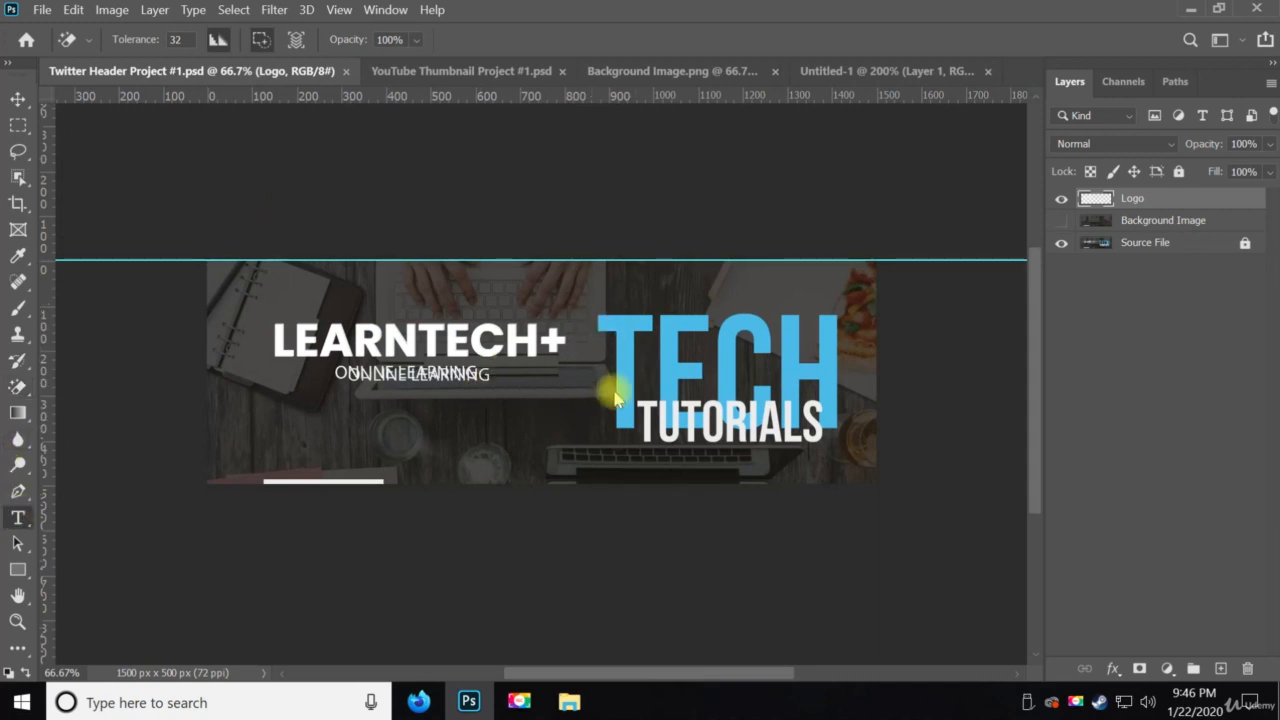
{"action": "left_click", "coordinate": [607, 388]}
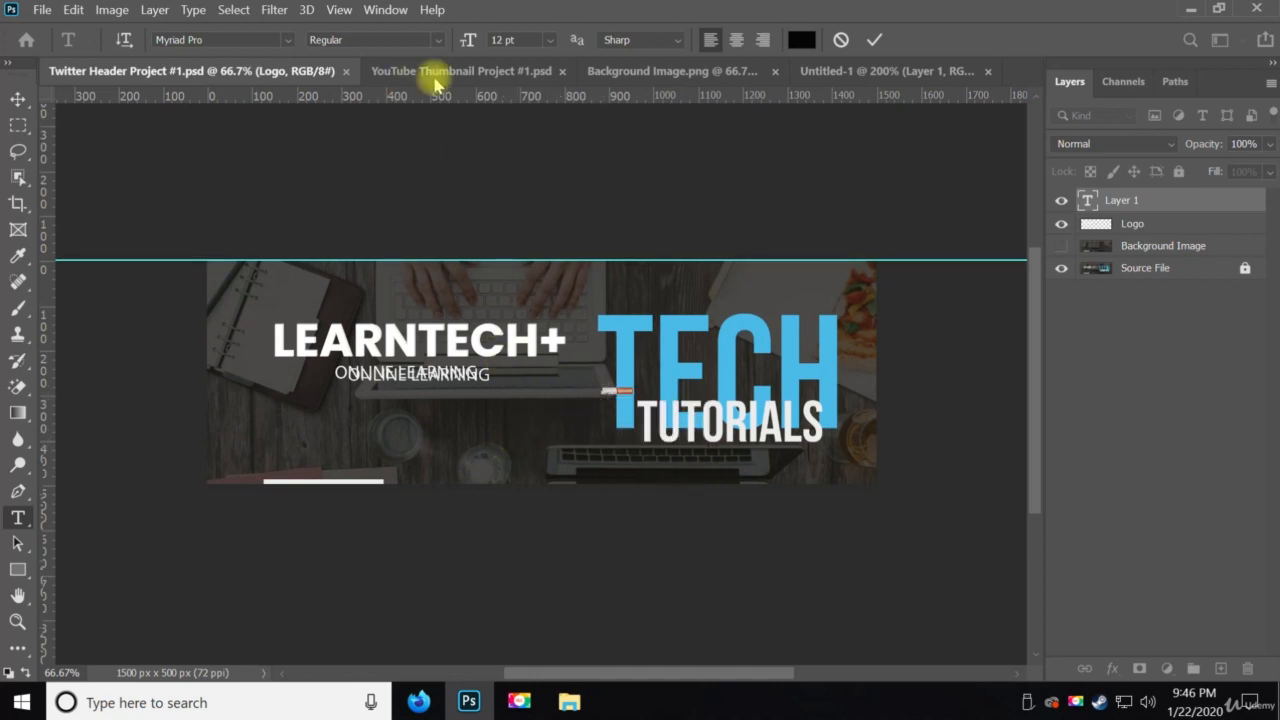
{"action": "left_click", "coordinate": [548, 40]}
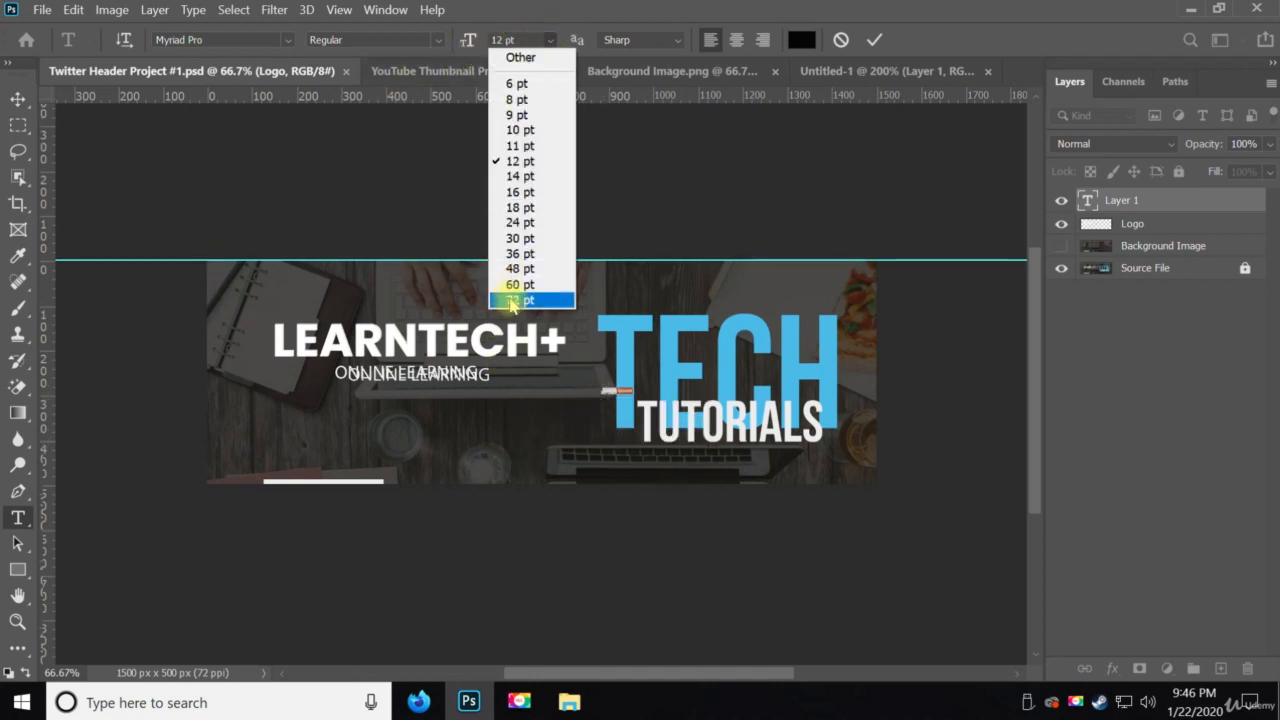
{"action": "left_click", "coordinate": [510, 296]}
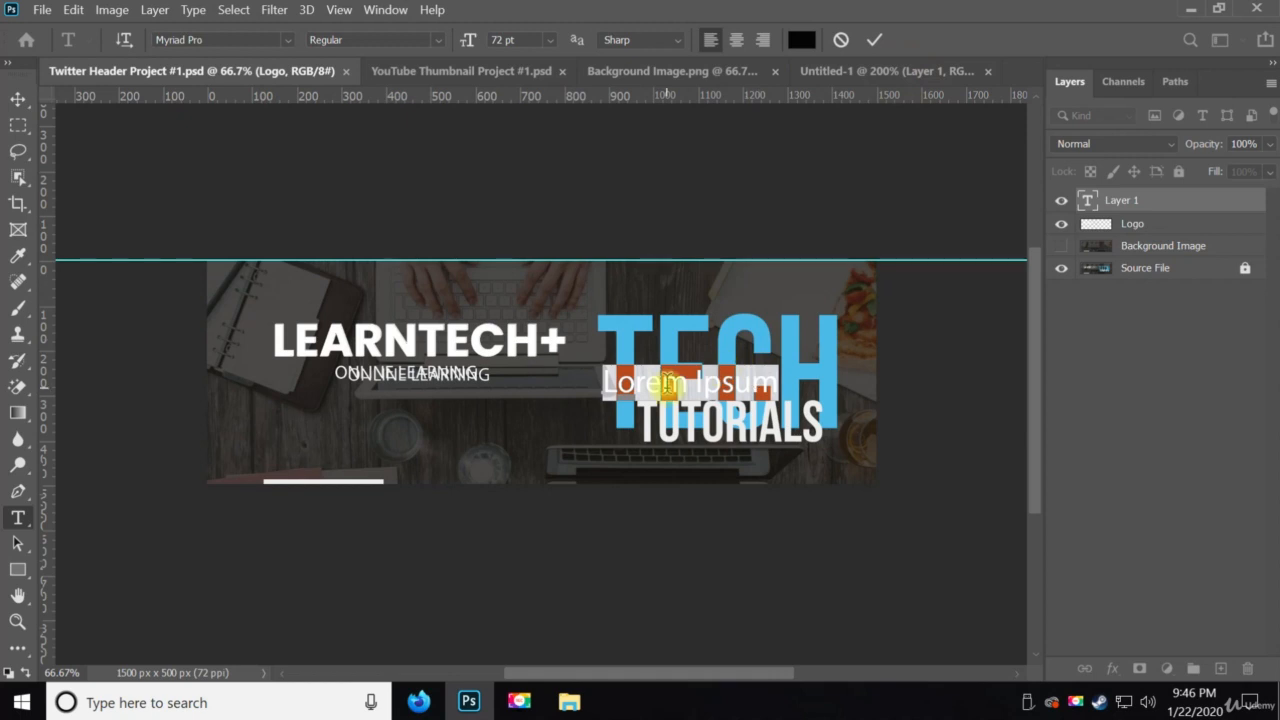
{"action": "type", "text": "TEC"}
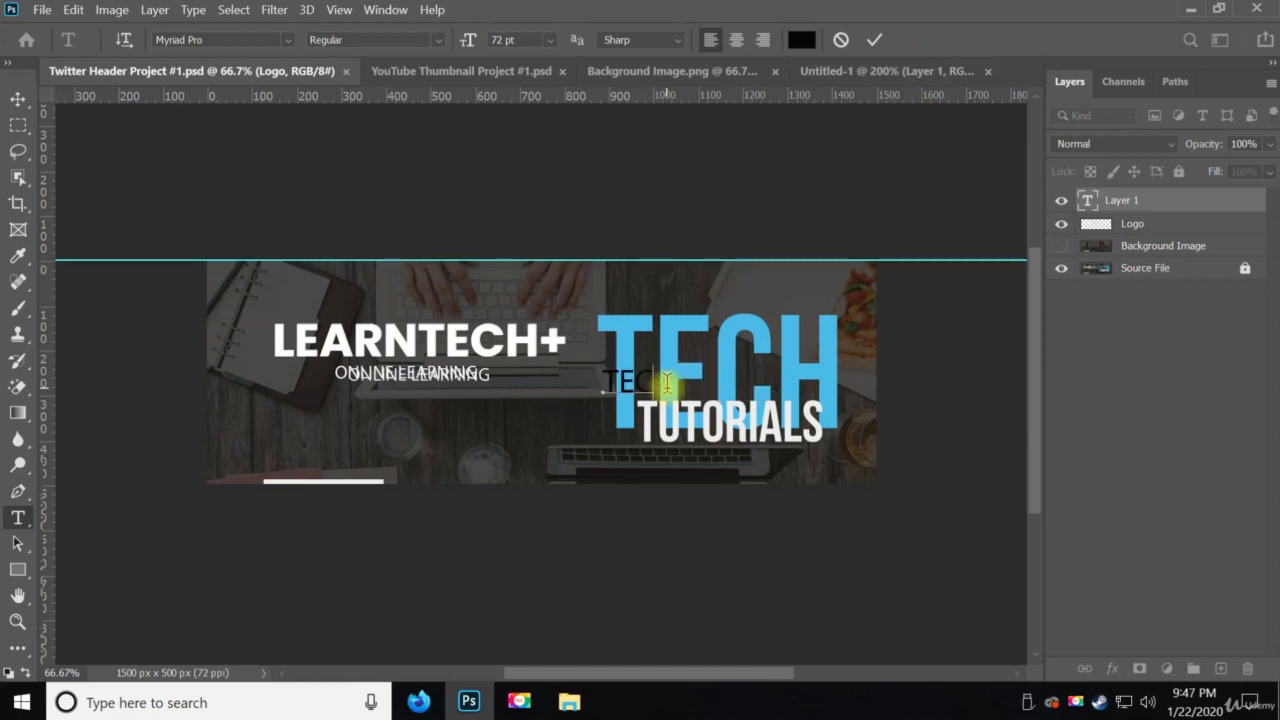
{"action": "type", "text": "H"}
Set the TECH text's font style to Bold and commit the text.
{"action": "key", "text": "ctrl+a"}
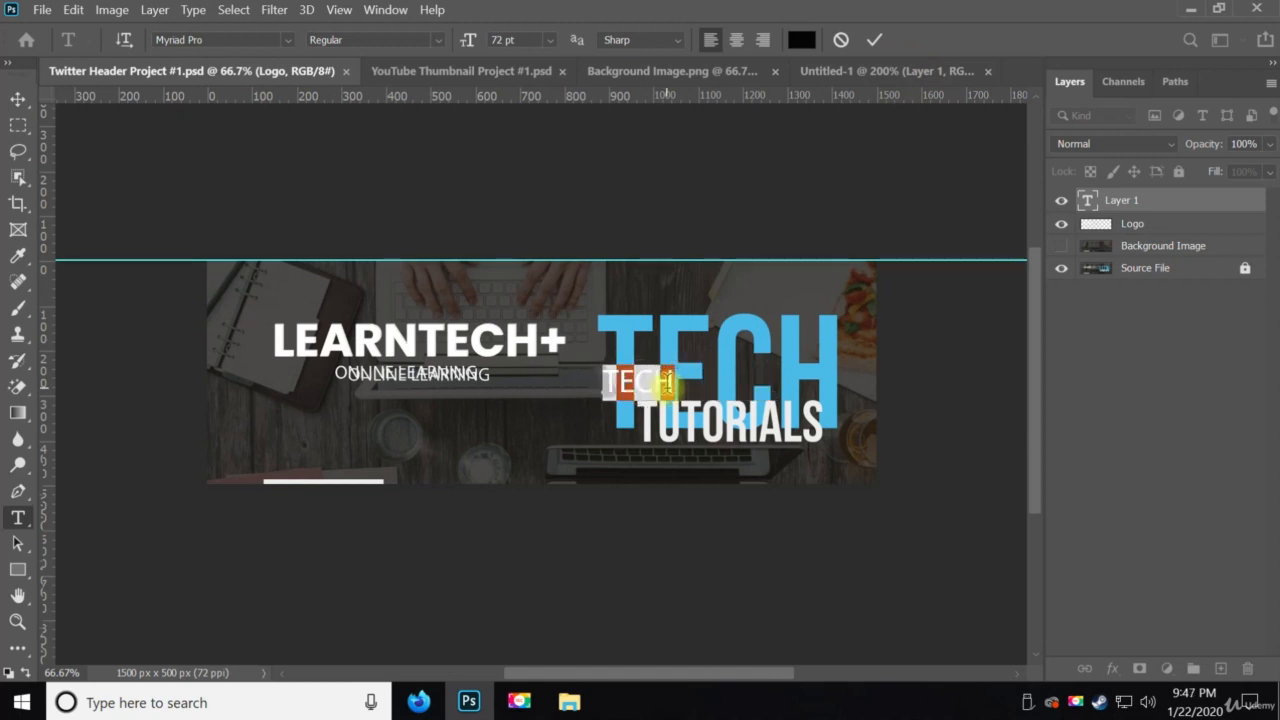
{"action": "left_click", "coordinate": [440, 40]}
{"action": "left_click", "coordinate": [375, 90]}
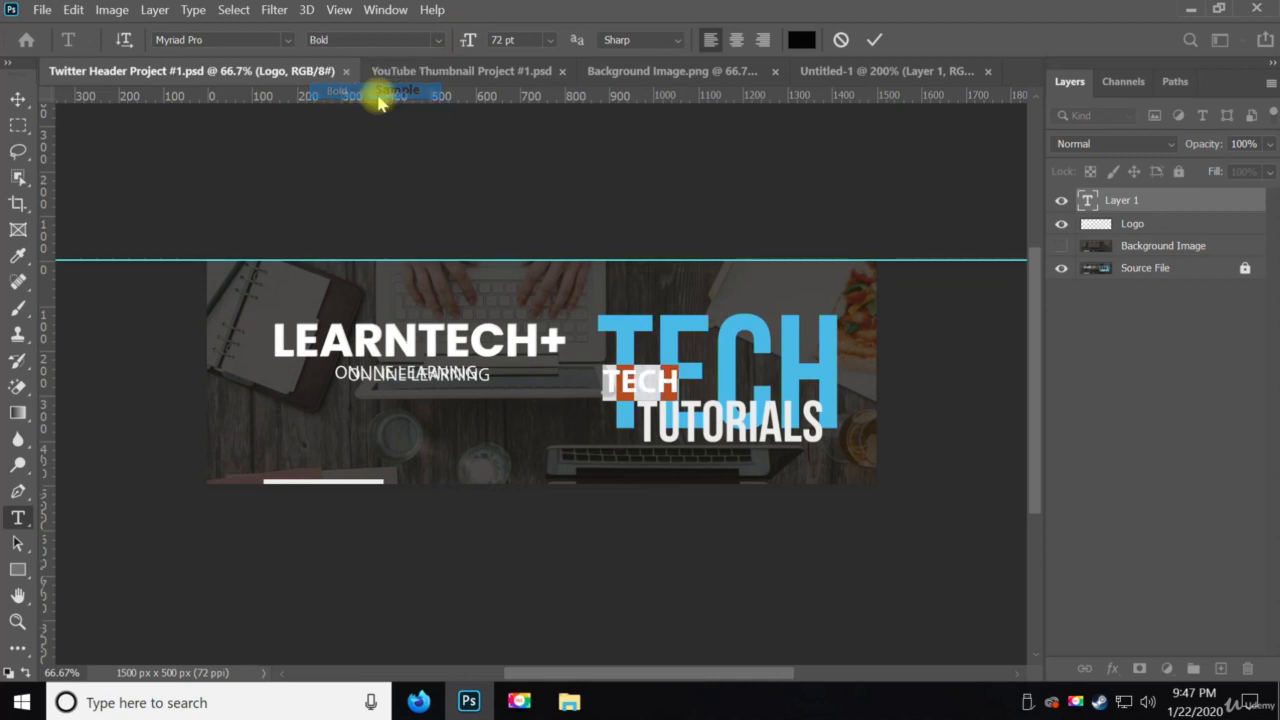
{"action": "left_click", "coordinate": [874, 40]}
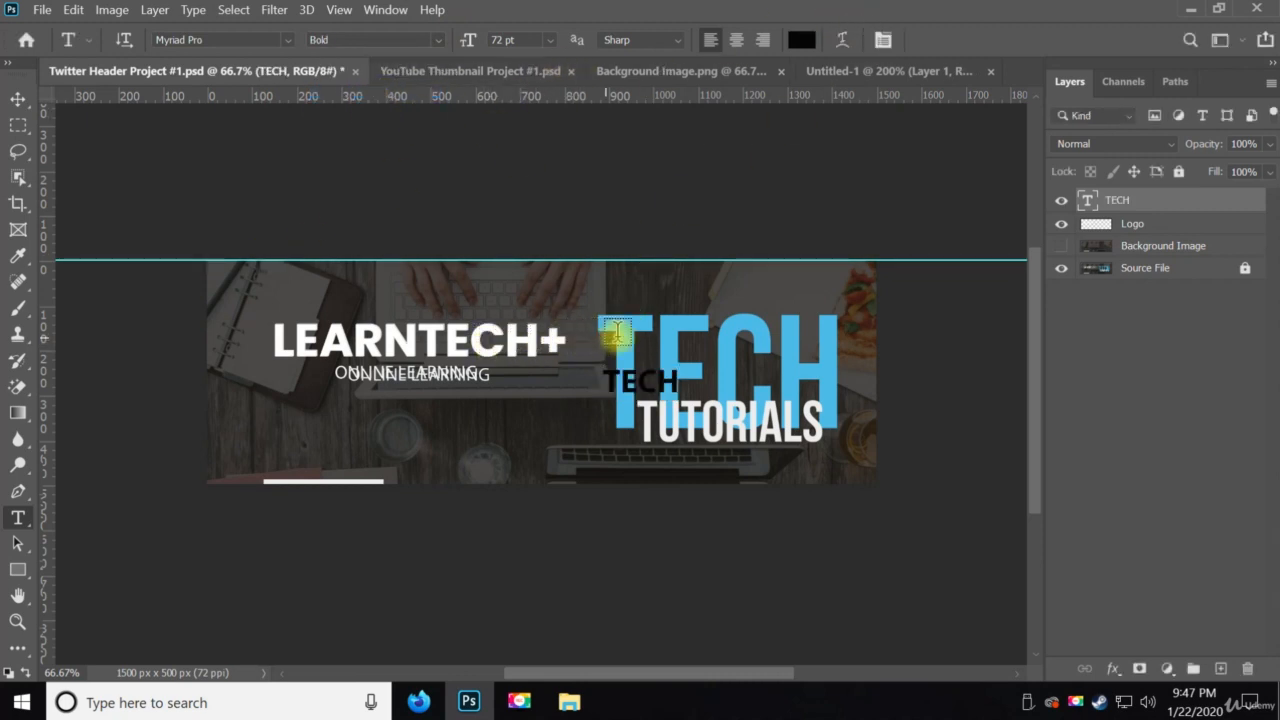
Sample the blue of the large source TECH lettering with the Eyedropper for the new TECH text.
{"action": "key", "text": "i"}
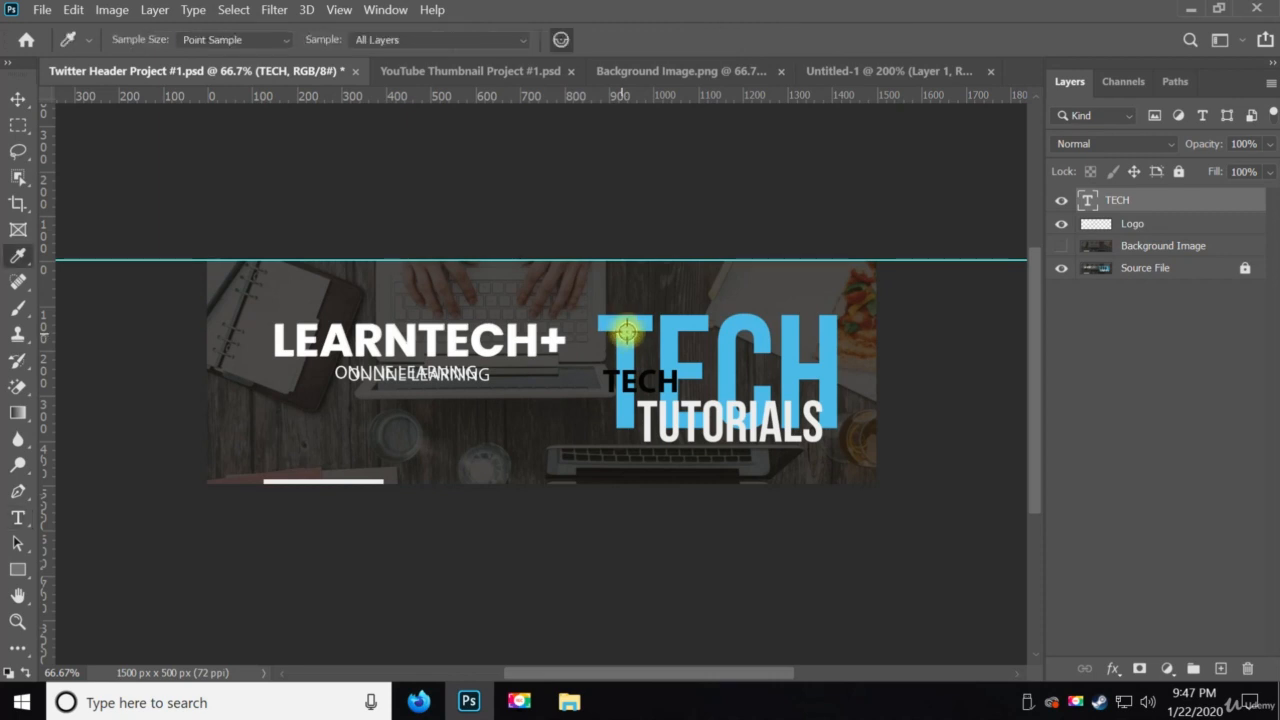
{"action": "left_click", "coordinate": [628, 329]}
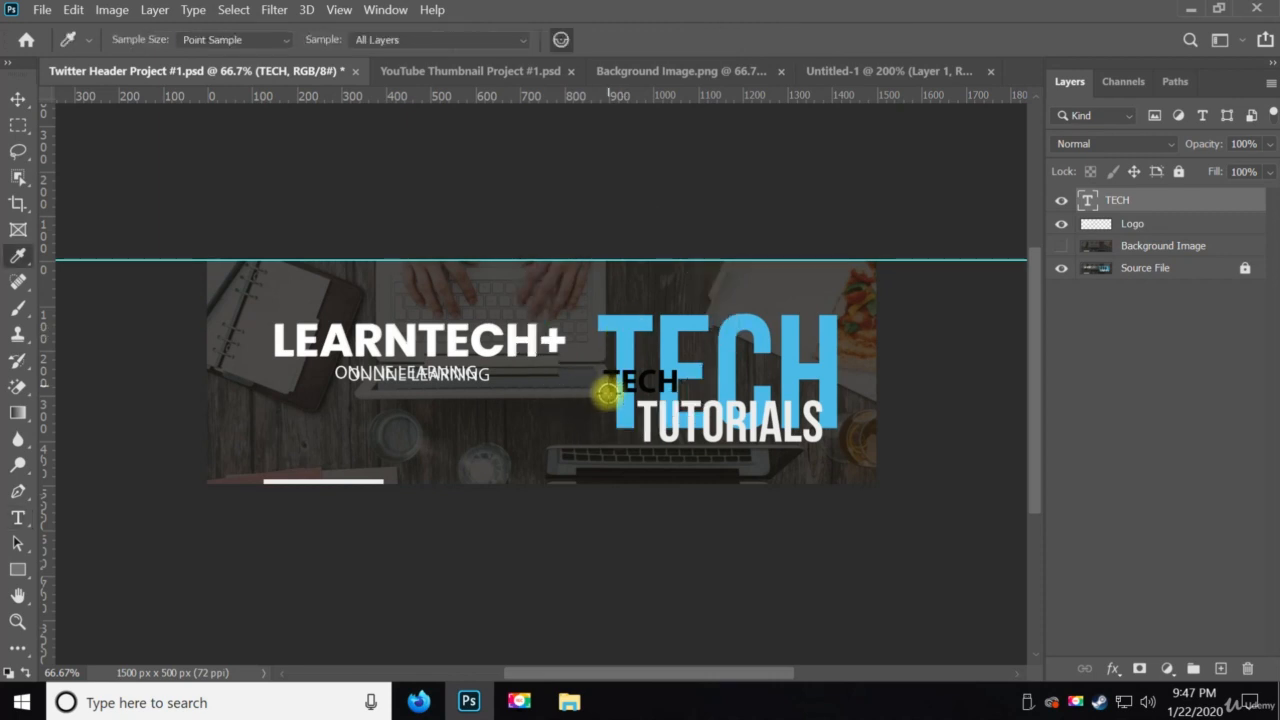
{"action": "key", "text": "t"}
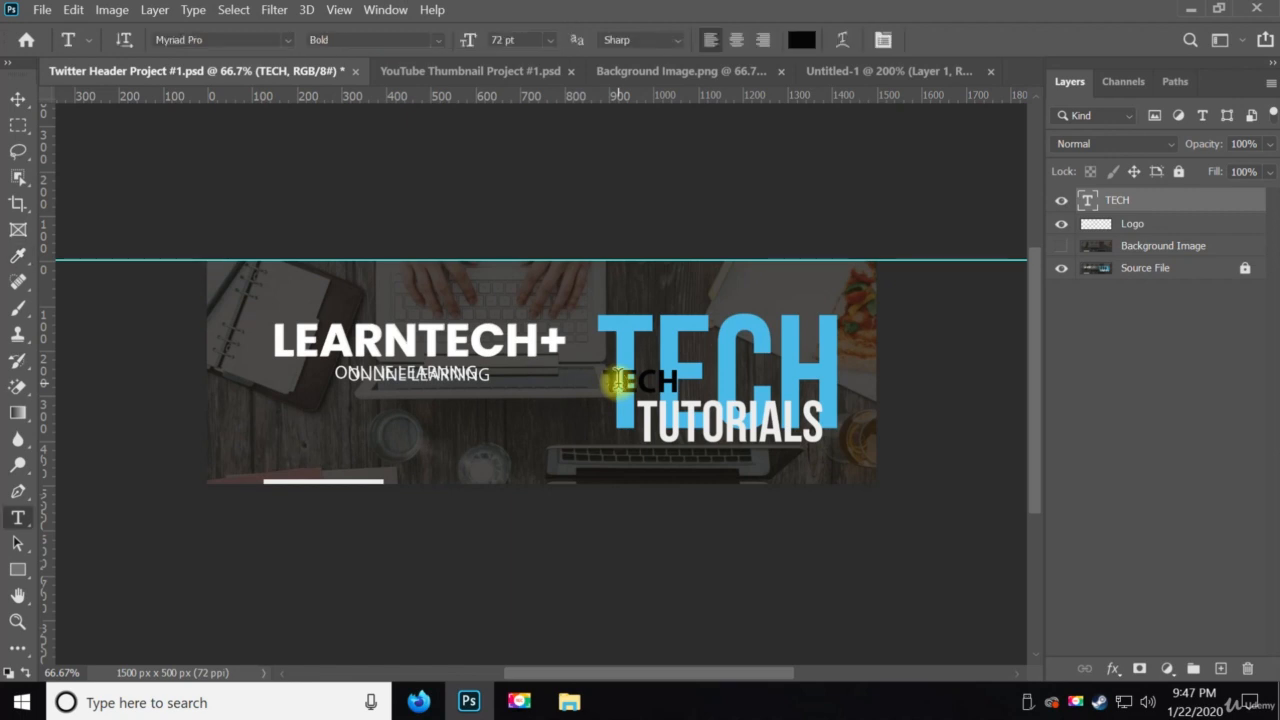
{"action": "double_click", "coordinate": [612, 381]}
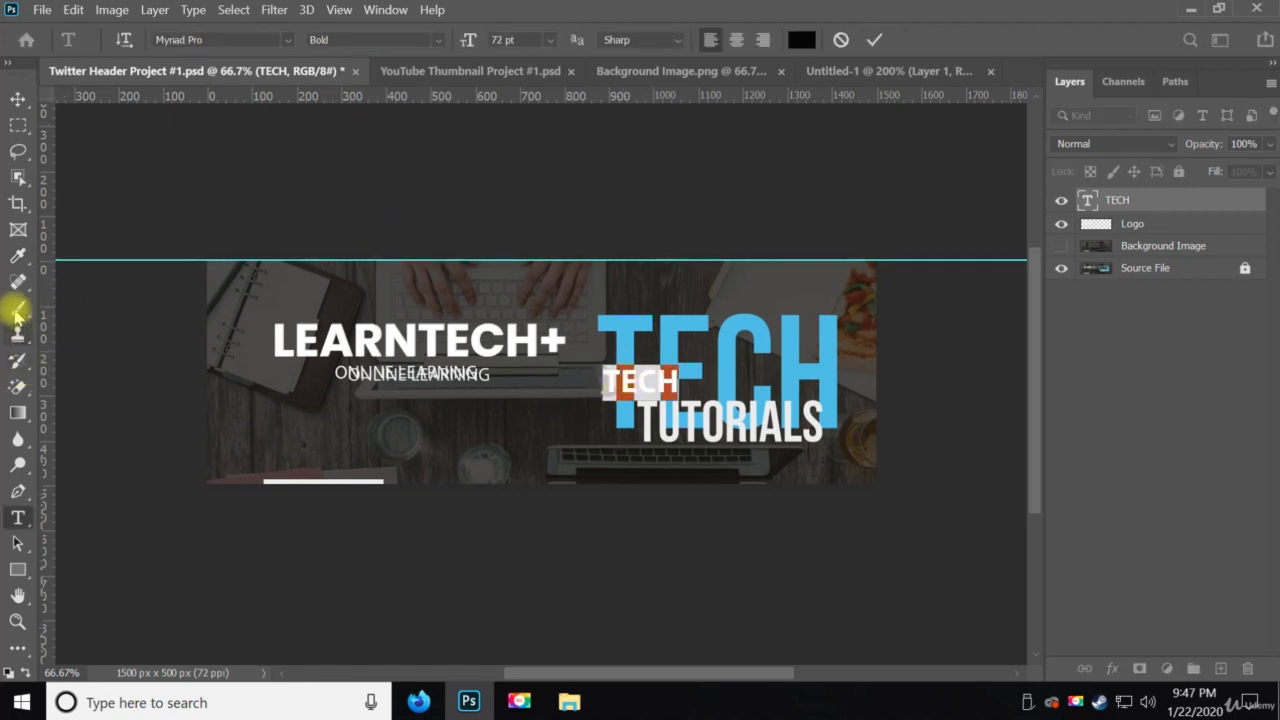
{"action": "left_click", "coordinate": [18, 257]}
{"action": "left_click", "coordinate": [663, 378]}
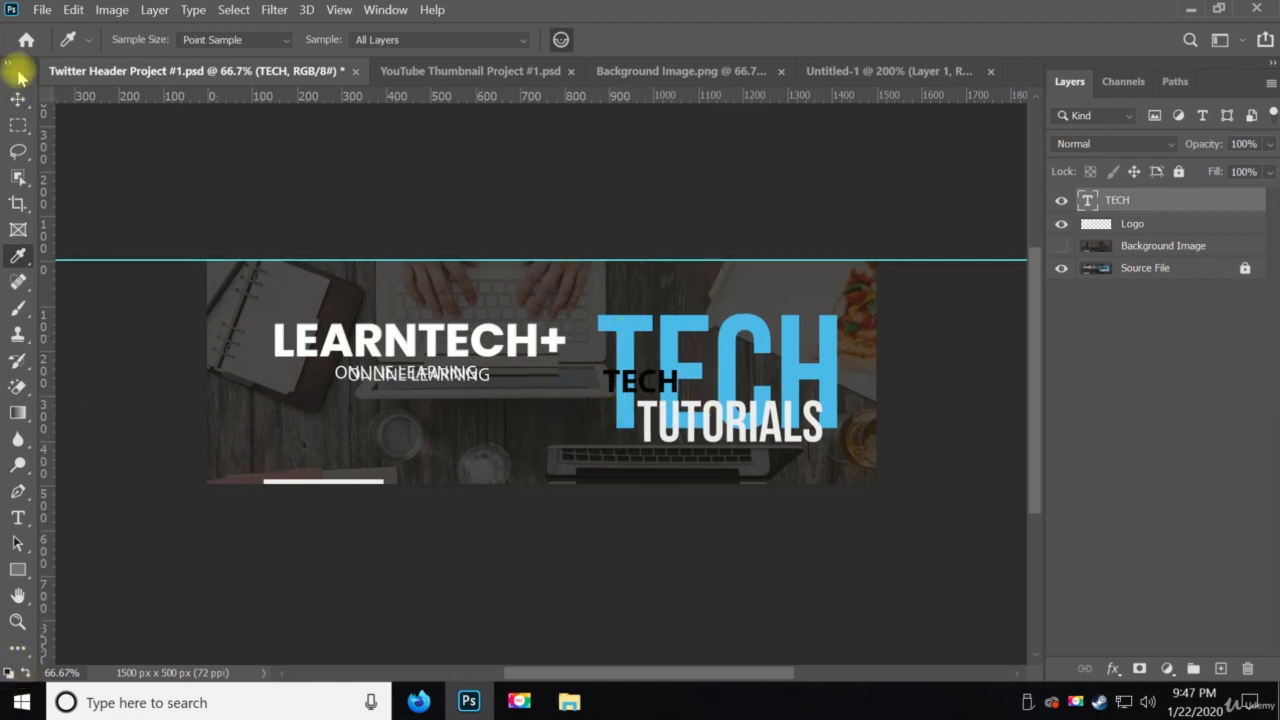
Undock the tool strip to expose the color swatches and recolor the new TECH text with the sampled blue.
{"action": "left_click_drag", "start_coordinate": [18, 76], "coordinate": [20, 42]}
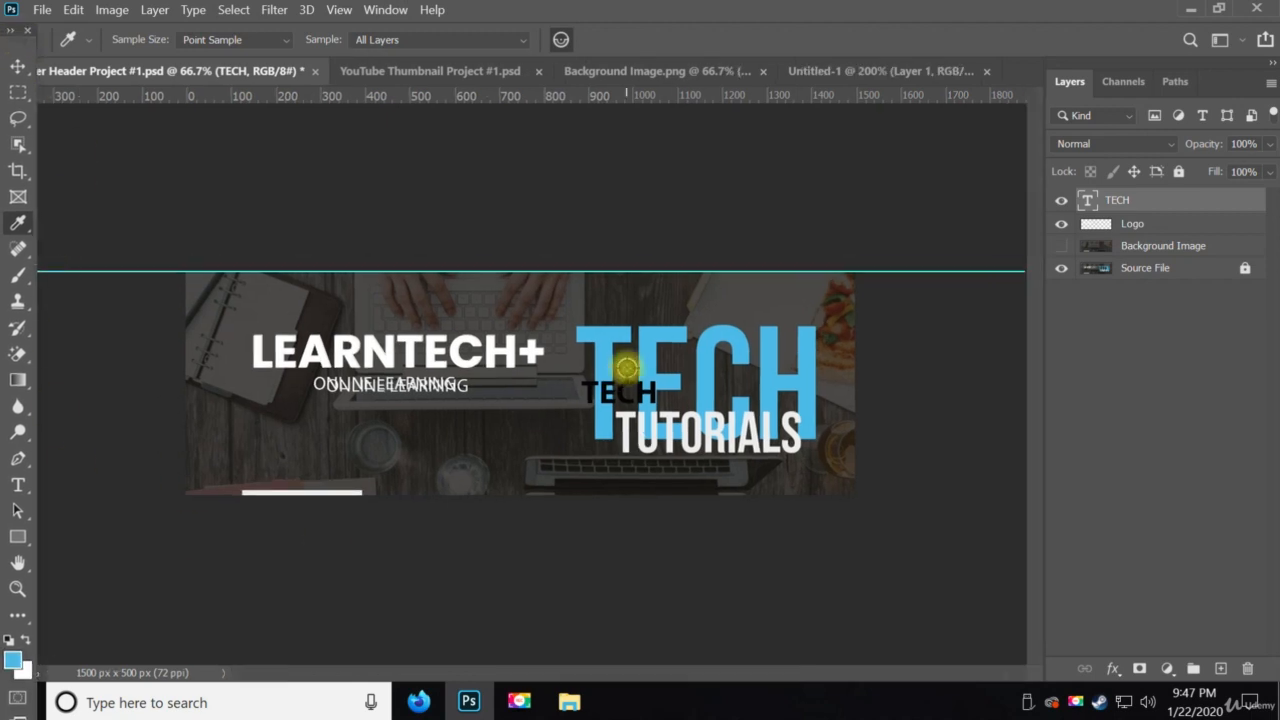
{"action": "key", "text": "t"}
{"action": "double_click", "coordinate": [617, 392]}
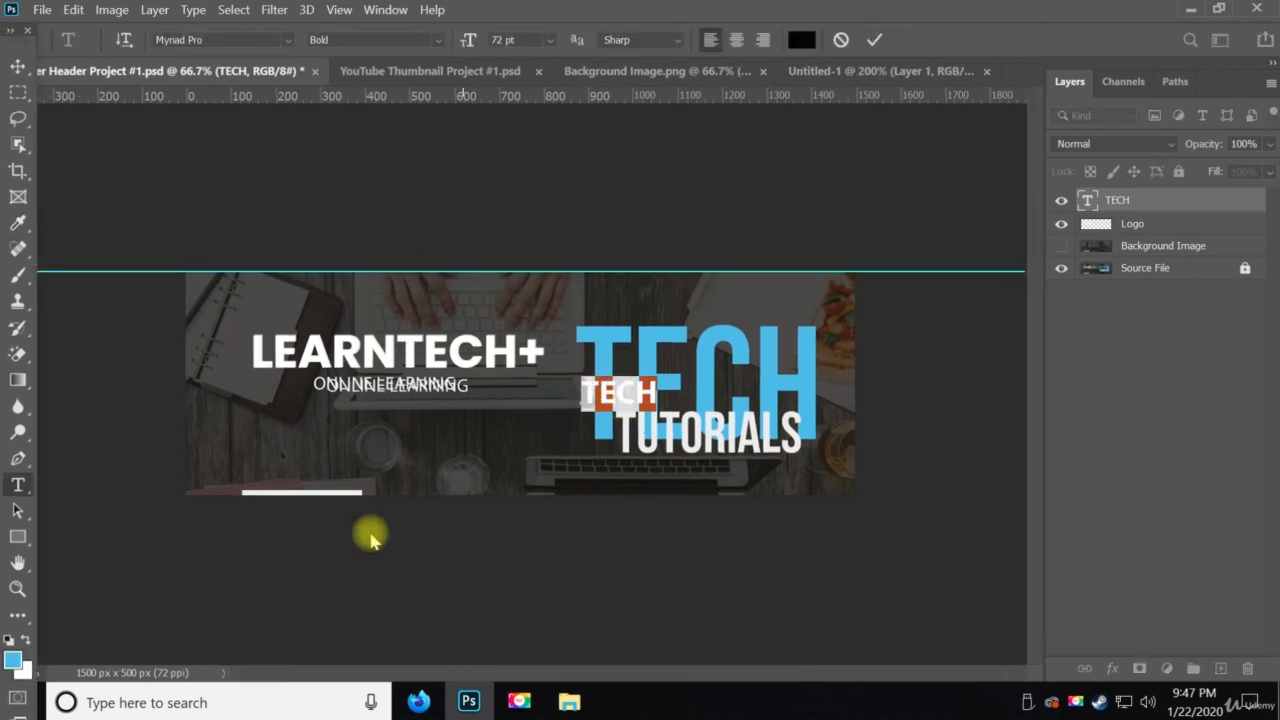
{"action": "left_click", "coordinate": [25, 645]}
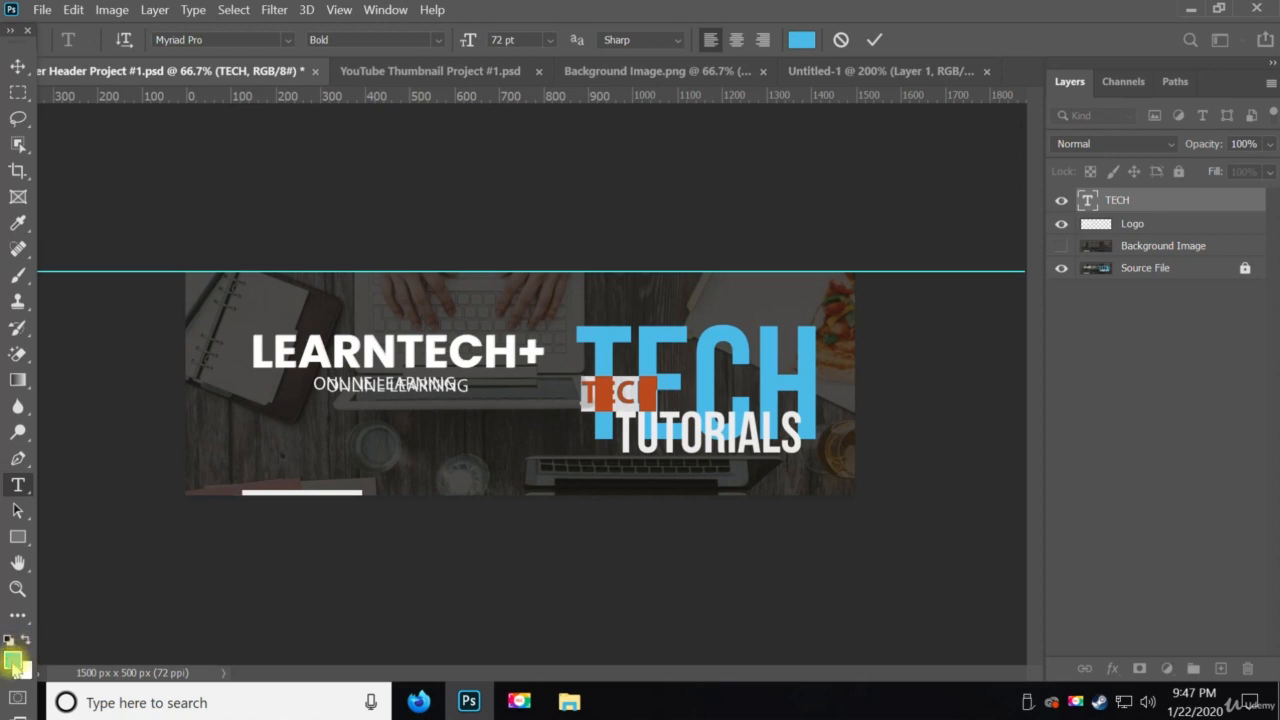
Commit the recolored TECH text, scale it proportionally to about 322% and place it over the source TECH lettering.
{"action": "left_click", "coordinate": [874, 39]}
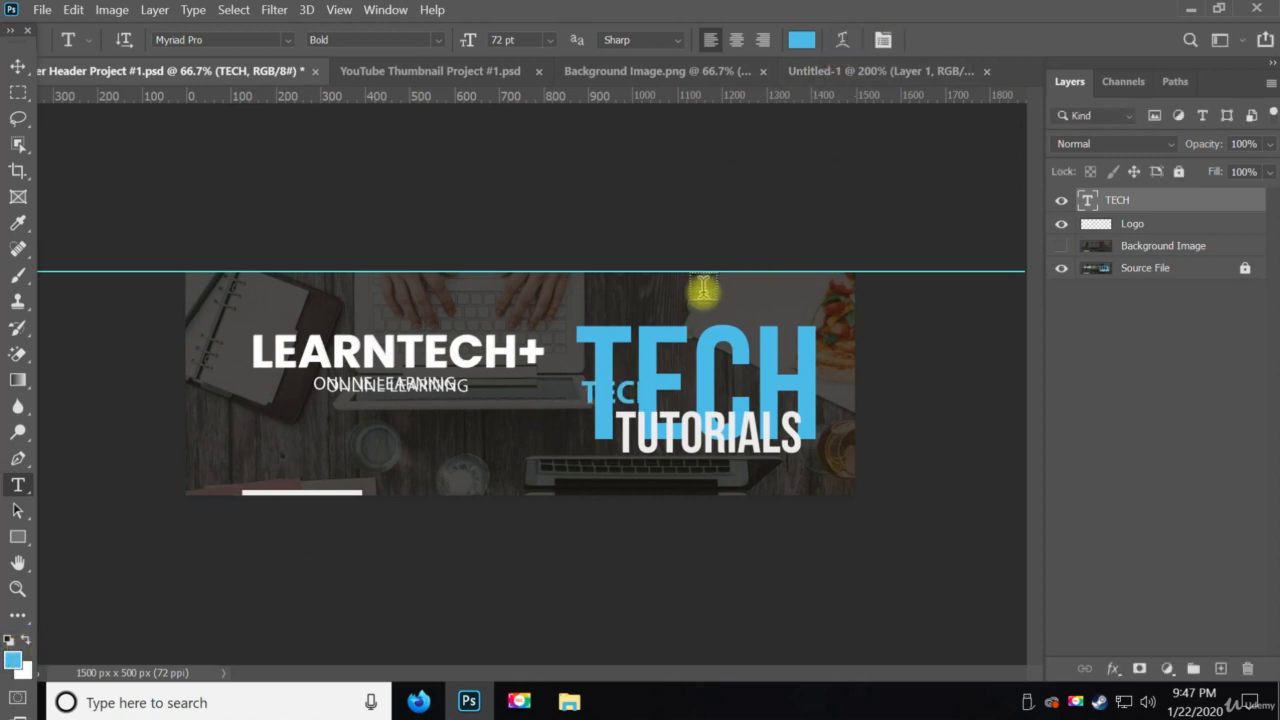
{"action": "key", "text": "v"}
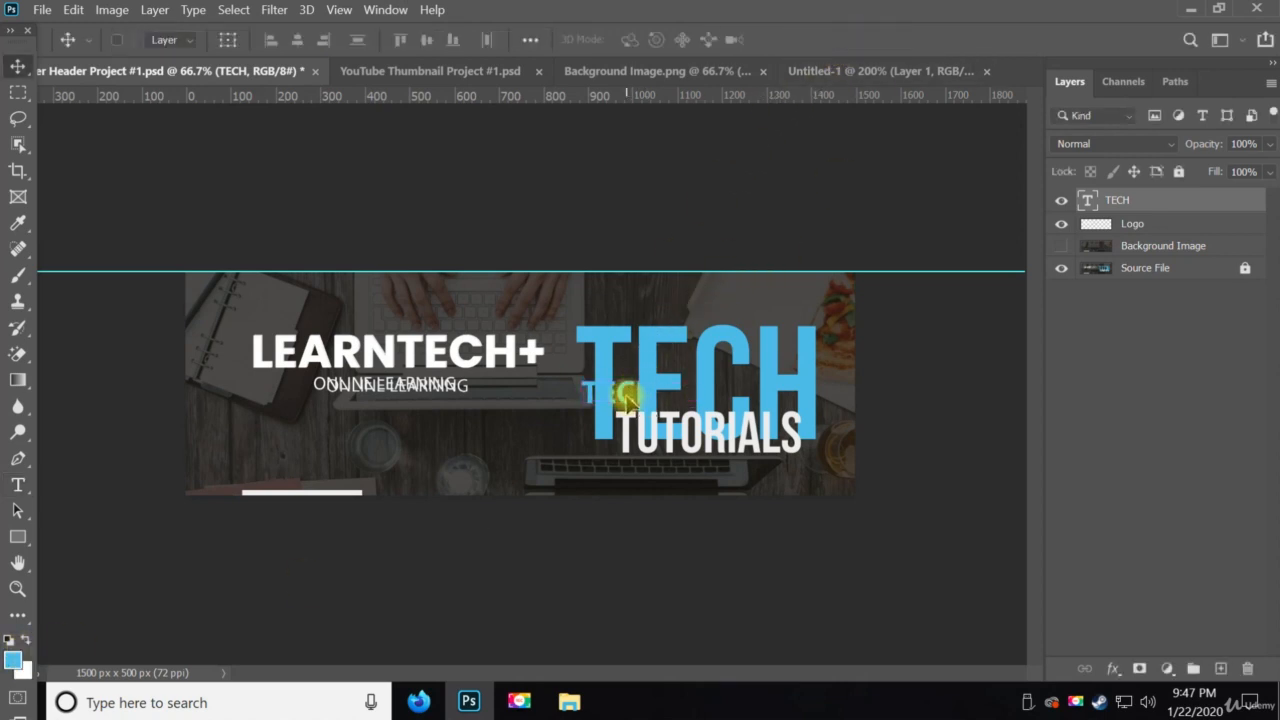
{"action": "key", "text": "ctrl+t"}
{"action": "left_click_drag", "start_coordinate": [627, 398], "coordinate": [675, 578]}
{"action": "left_click_drag", "start_coordinate": [526, 538], "coordinate": [615, 546]}
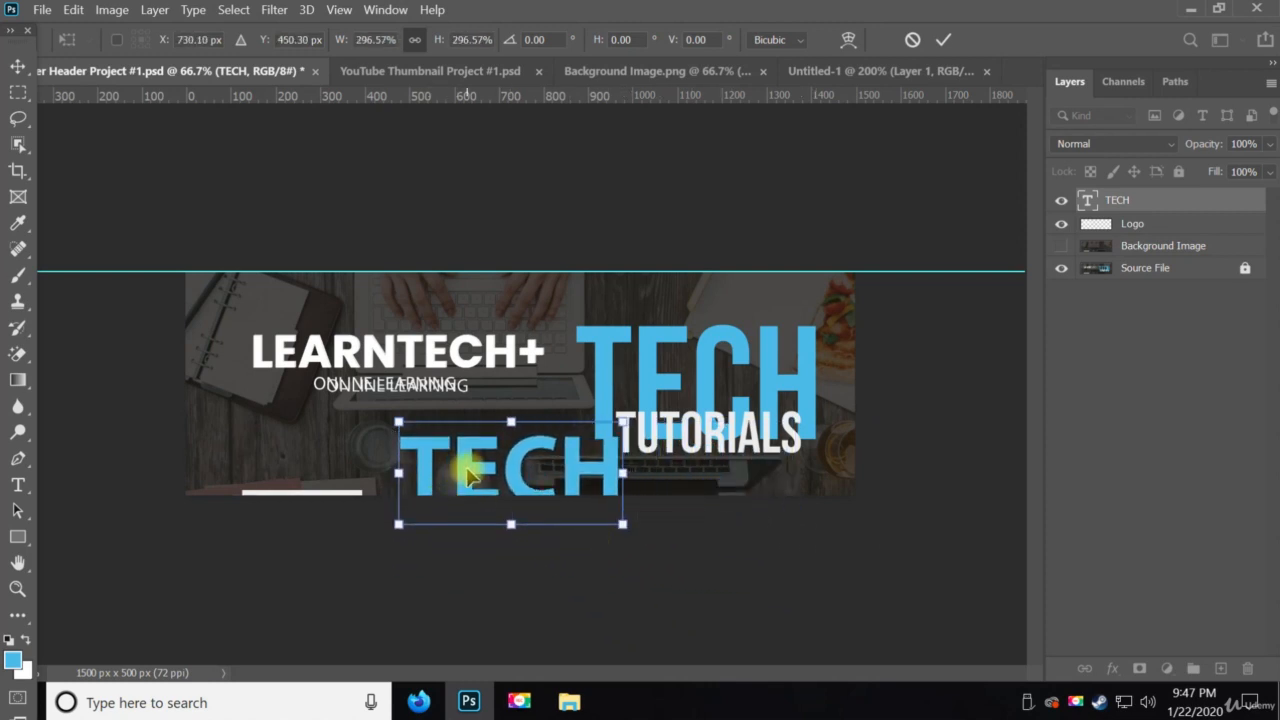
{"action": "left_click_drag", "start_coordinate": [468, 476], "coordinate": [645, 370]}
{"action": "left_click_drag", "start_coordinate": [798, 418], "coordinate": [928, 478]}
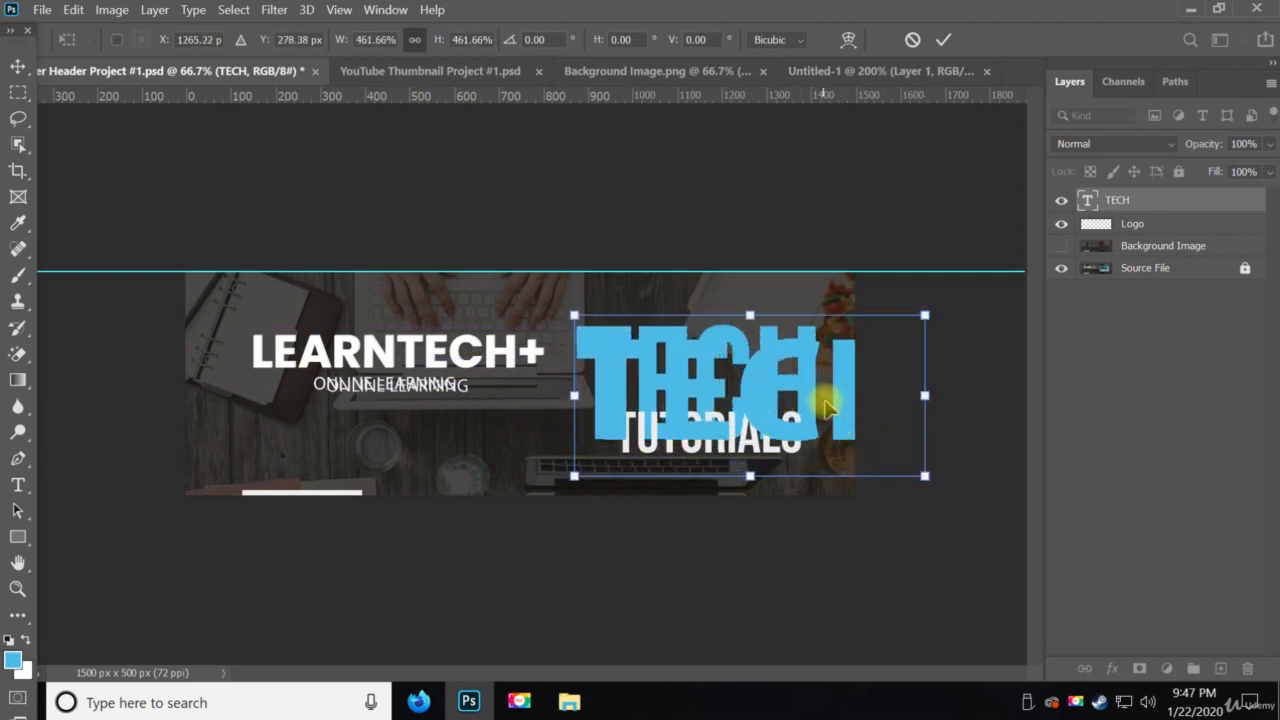
{"action": "left_click_drag", "start_coordinate": [828, 405], "coordinate": [746, 390]}
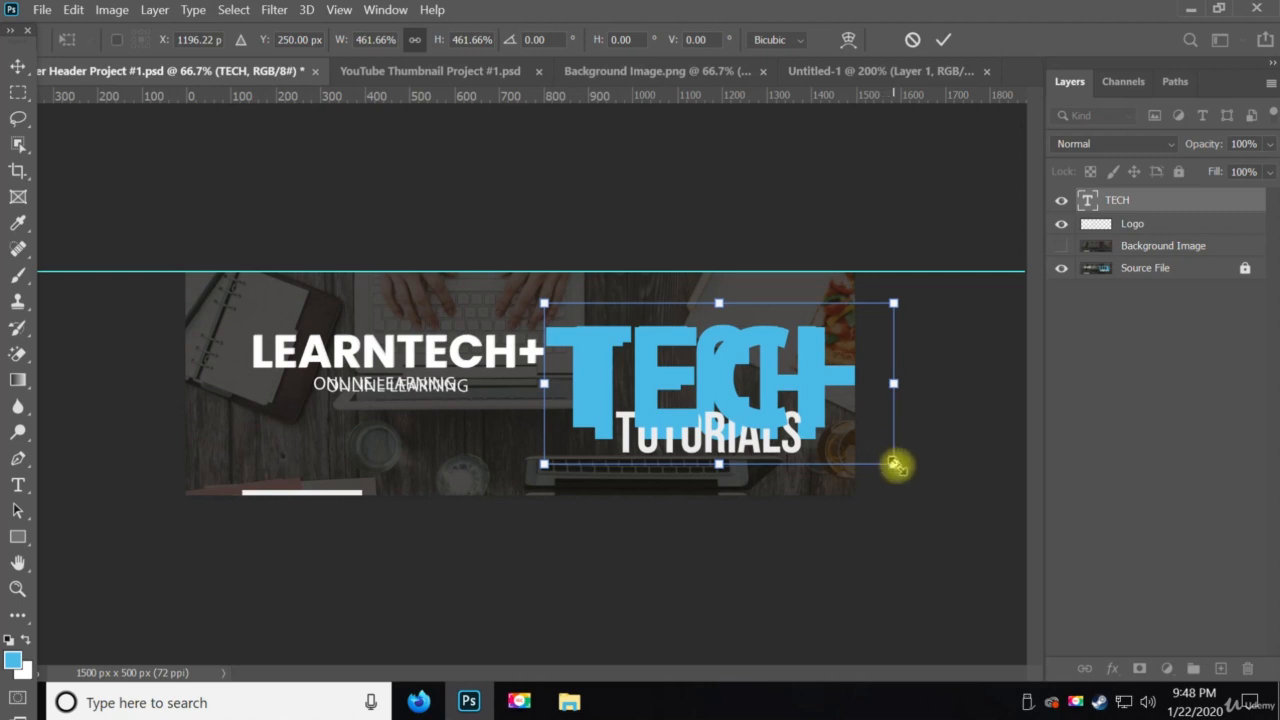
{"action": "left_click_drag", "start_coordinate": [896, 465], "coordinate": [787, 414]}
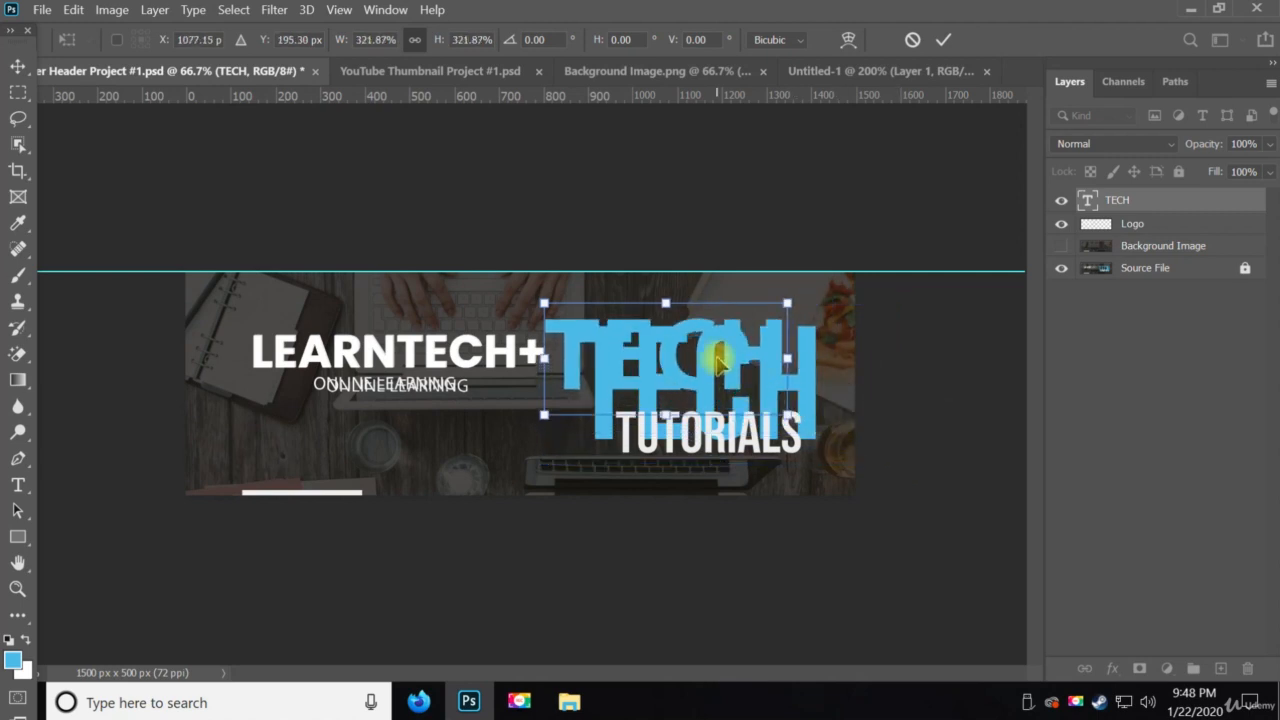
{"action": "left_click_drag", "start_coordinate": [719, 362], "coordinate": [786, 394]}
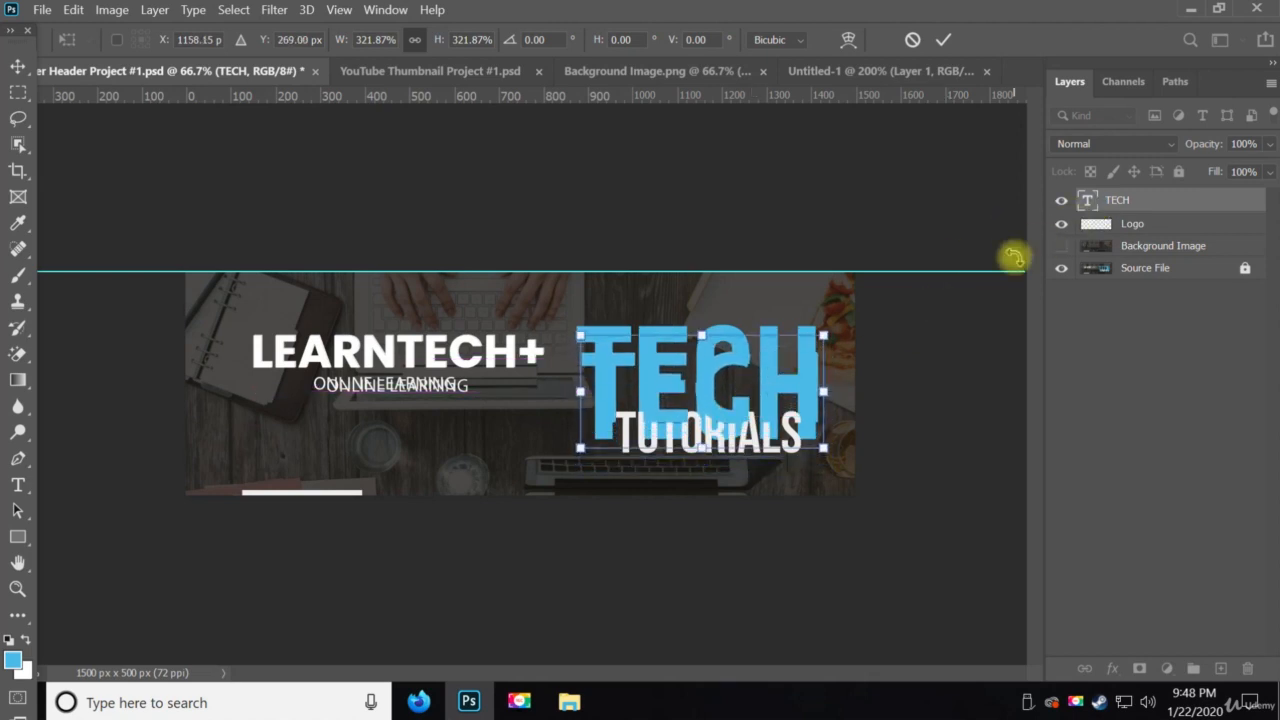
{"action": "key", "text": "Return"}
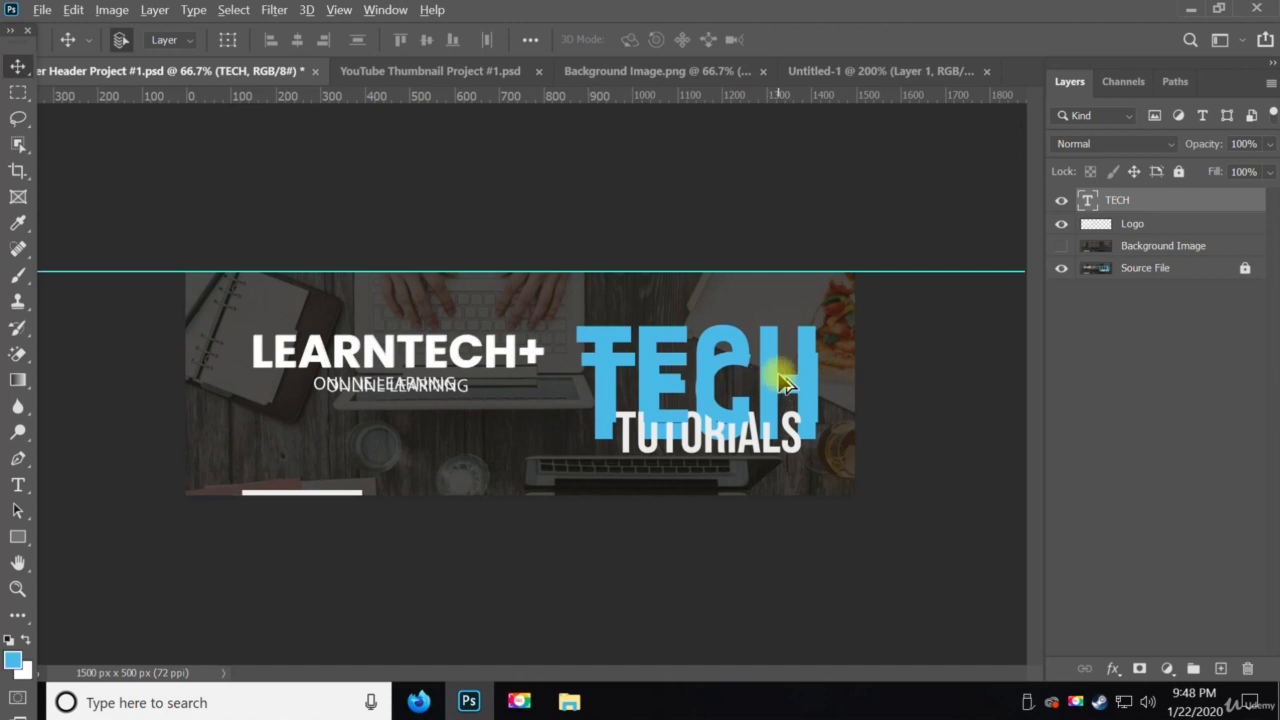
Duplicate the TECH text layer over the LEARNTECH+ logo and recolor the copy white.
{"action": "left_click_drag", "start_coordinate": [783, 383], "coordinate": [467, 404]}
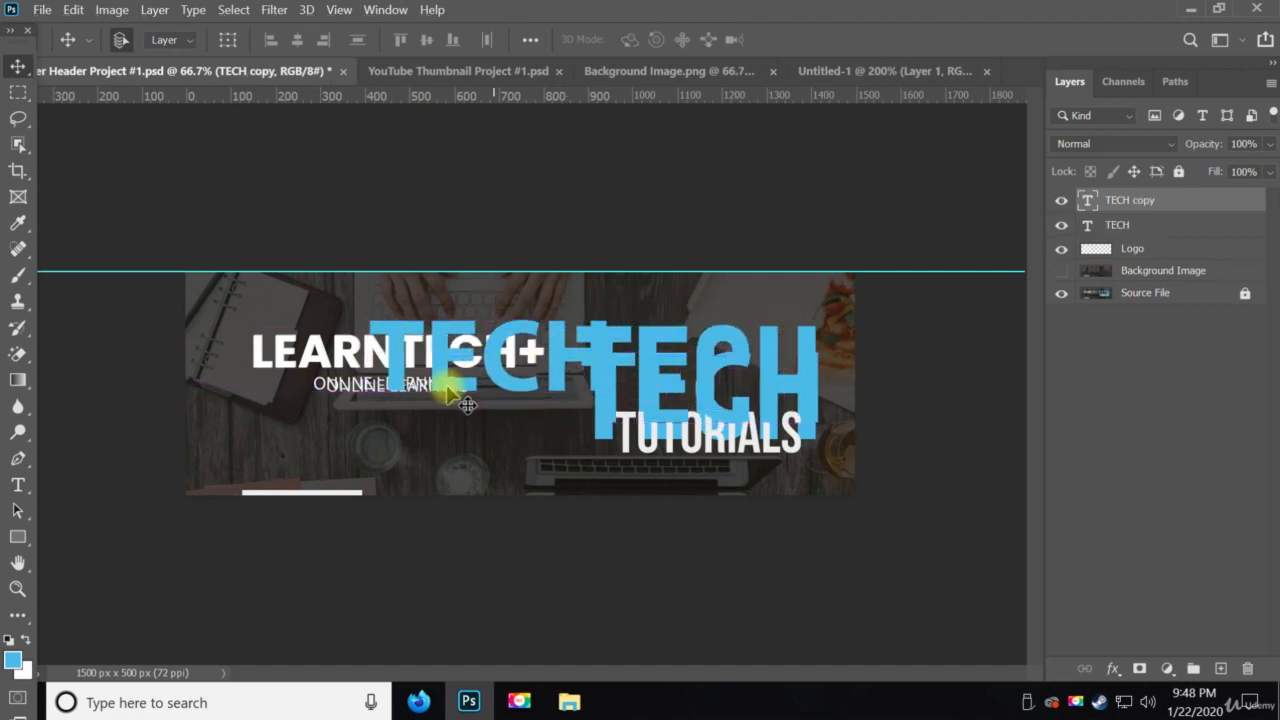
{"action": "key", "text": "t"}
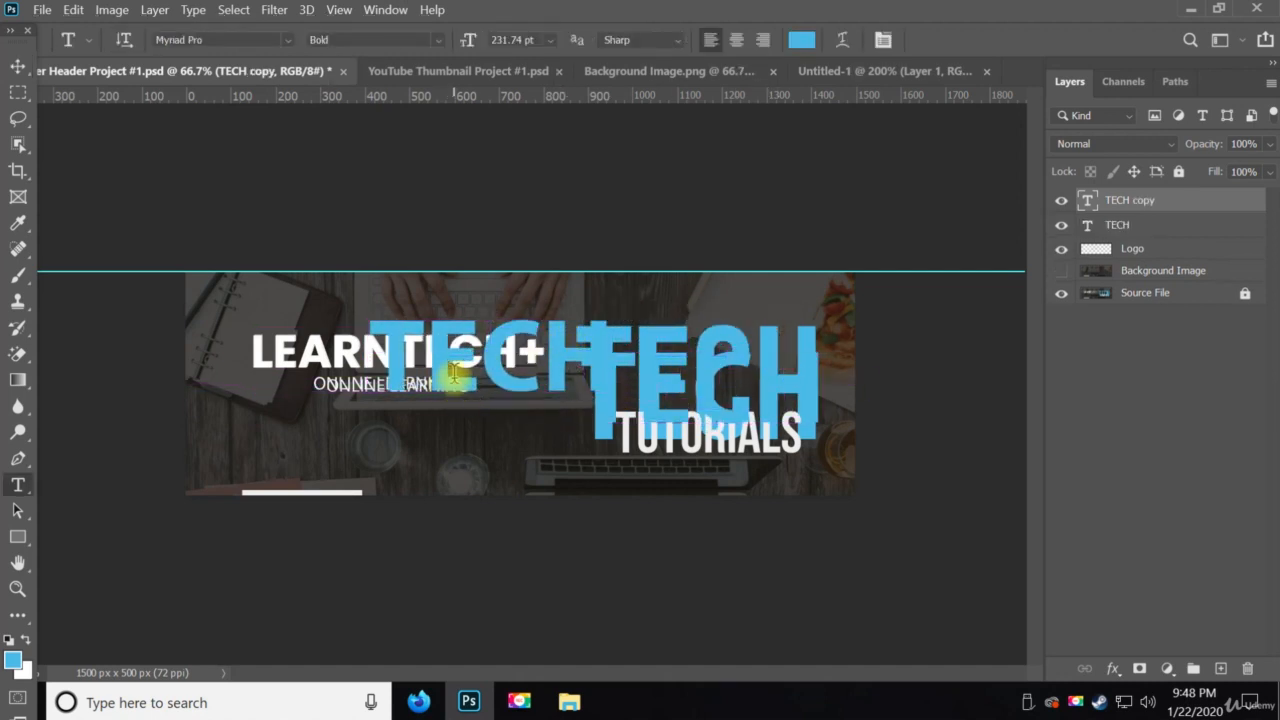
{"action": "double_click", "coordinate": [453, 372]}
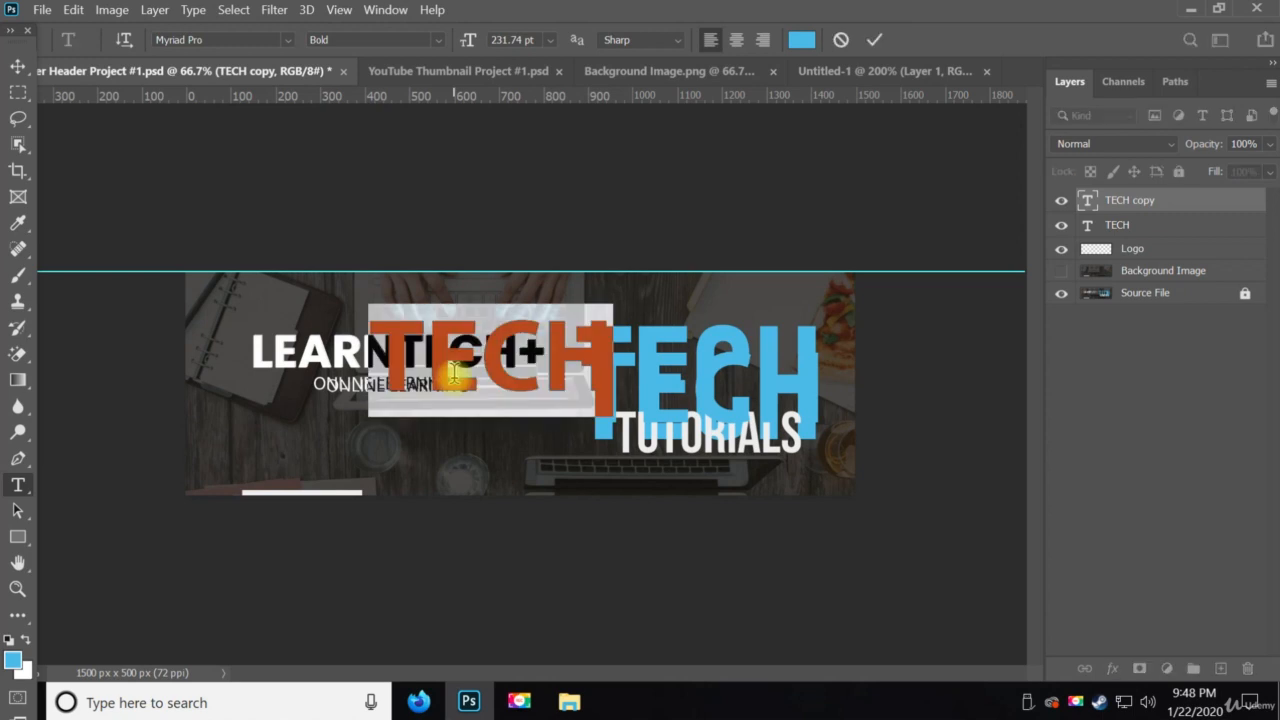
{"action": "left_click", "coordinate": [27, 641]}
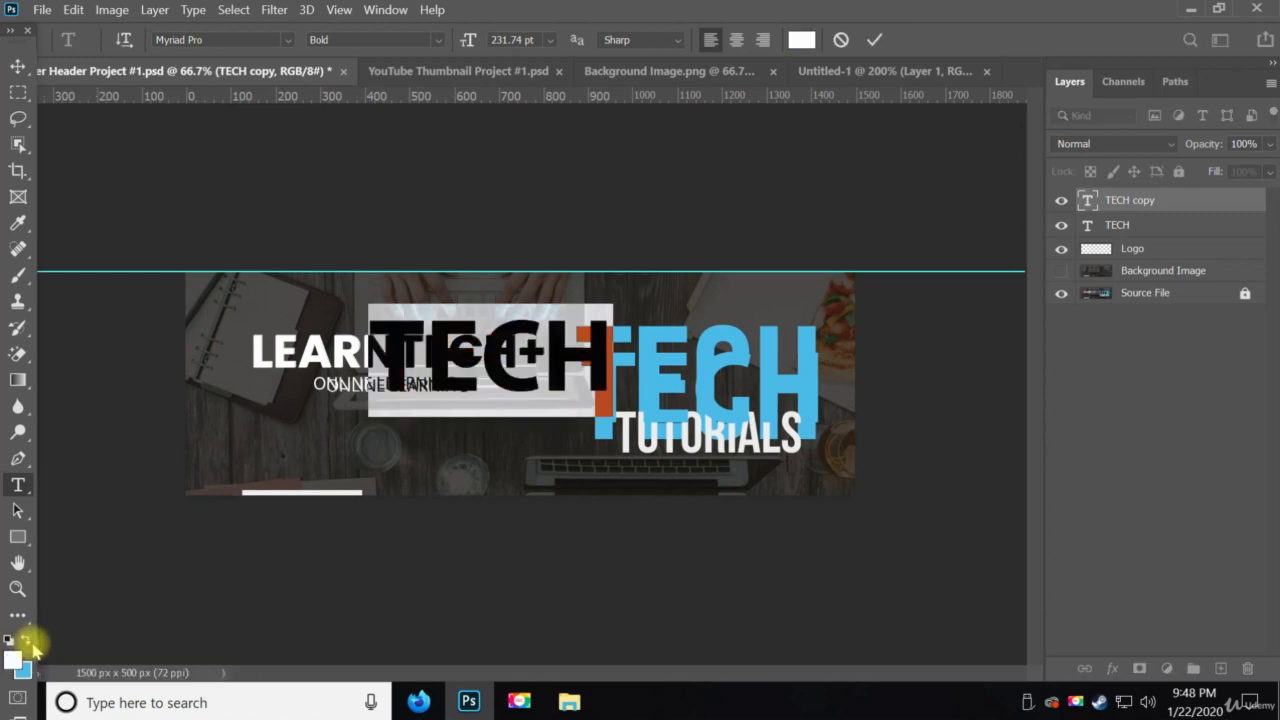
{"action": "left_click", "coordinate": [873, 38]}
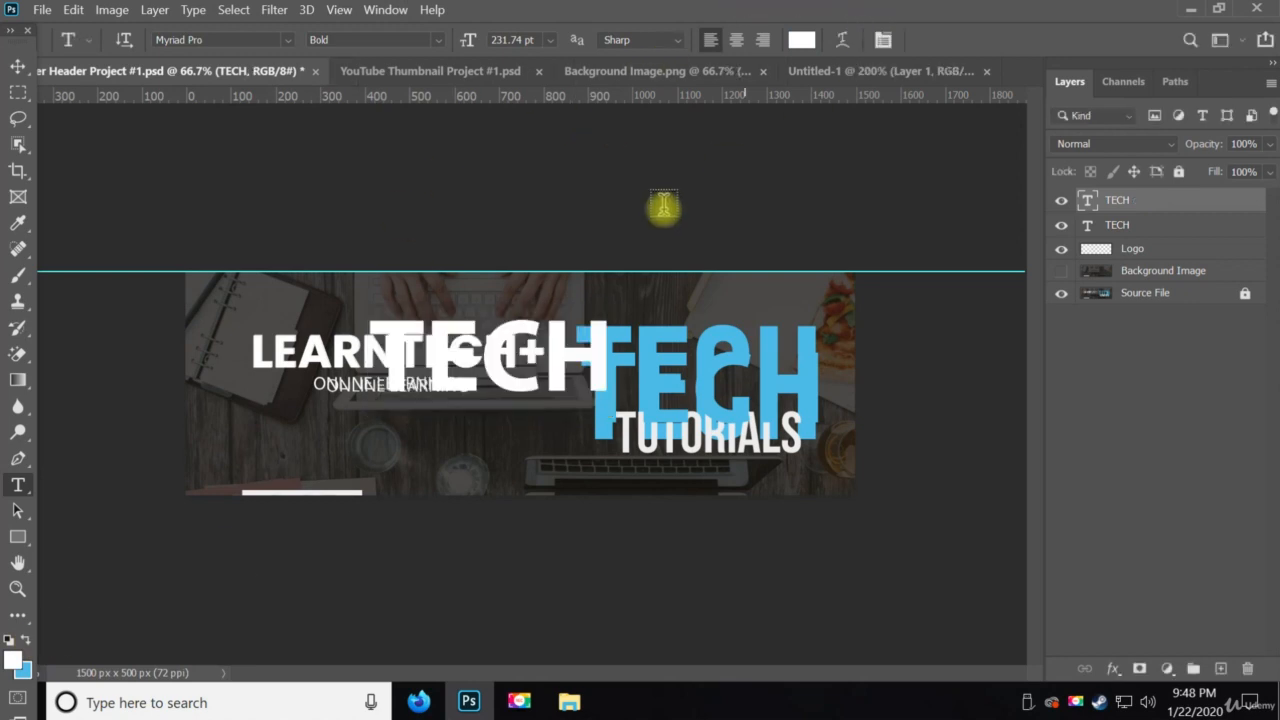
Replace the wording of the white text copy with TUTORIALS.
{"action": "double_click", "coordinate": [501, 340]}
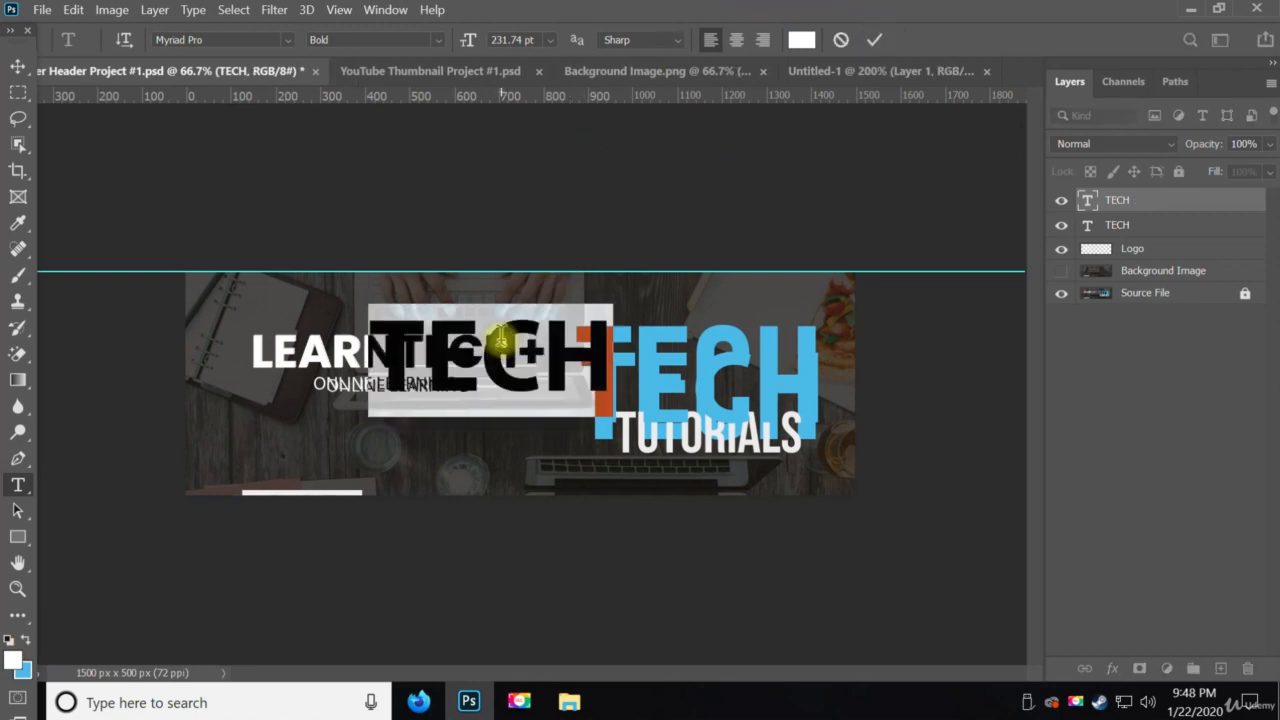
{"action": "type", "text": "T"}
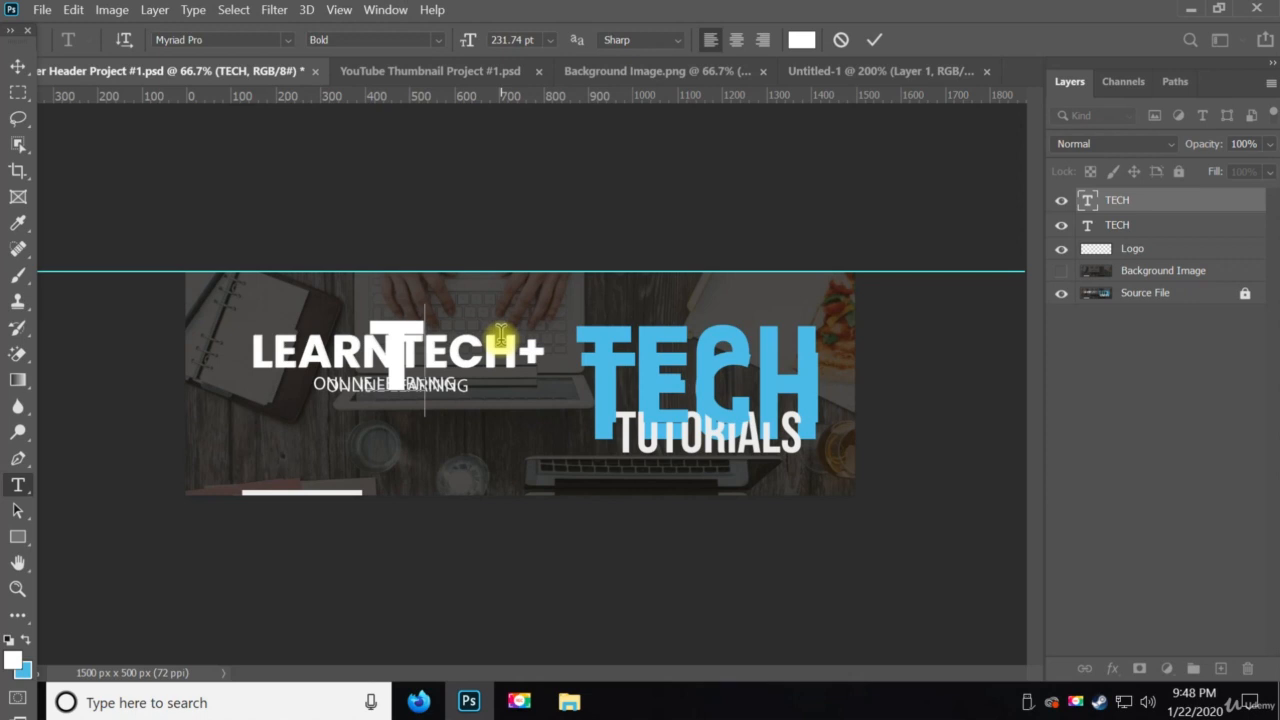
{"action": "type", "text": "UT"}
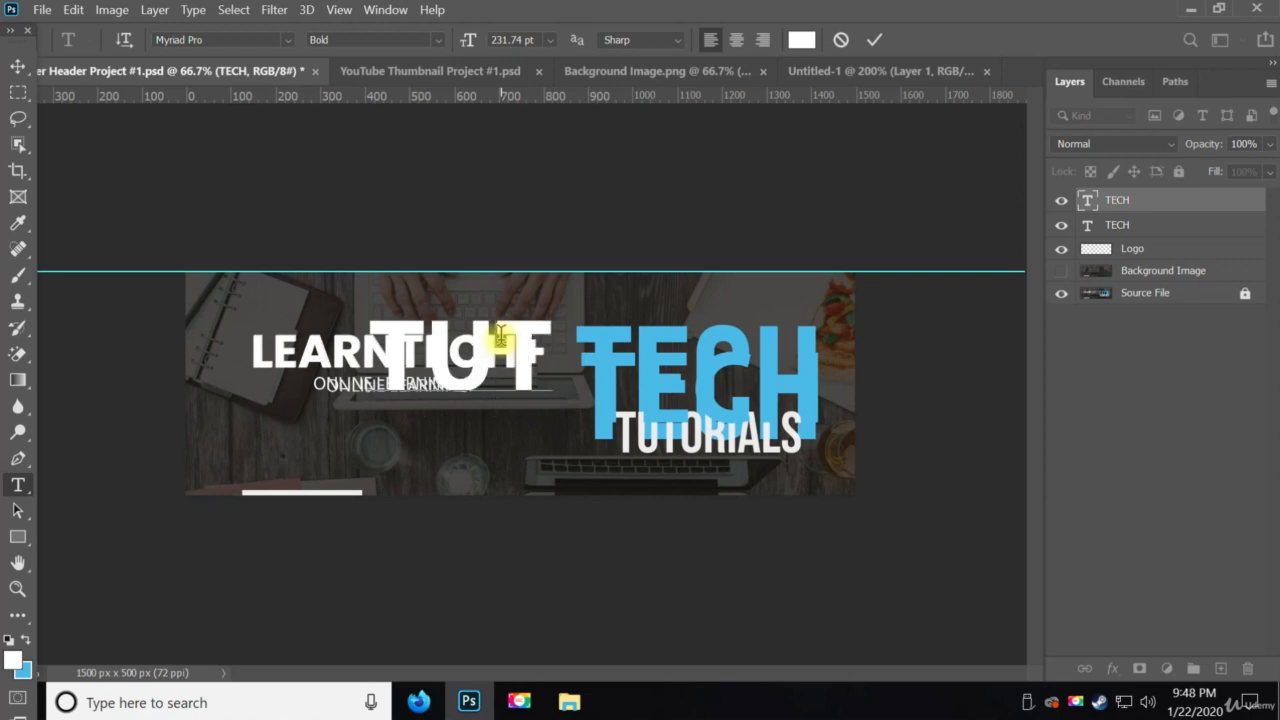
{"action": "type", "text": "ORI"}
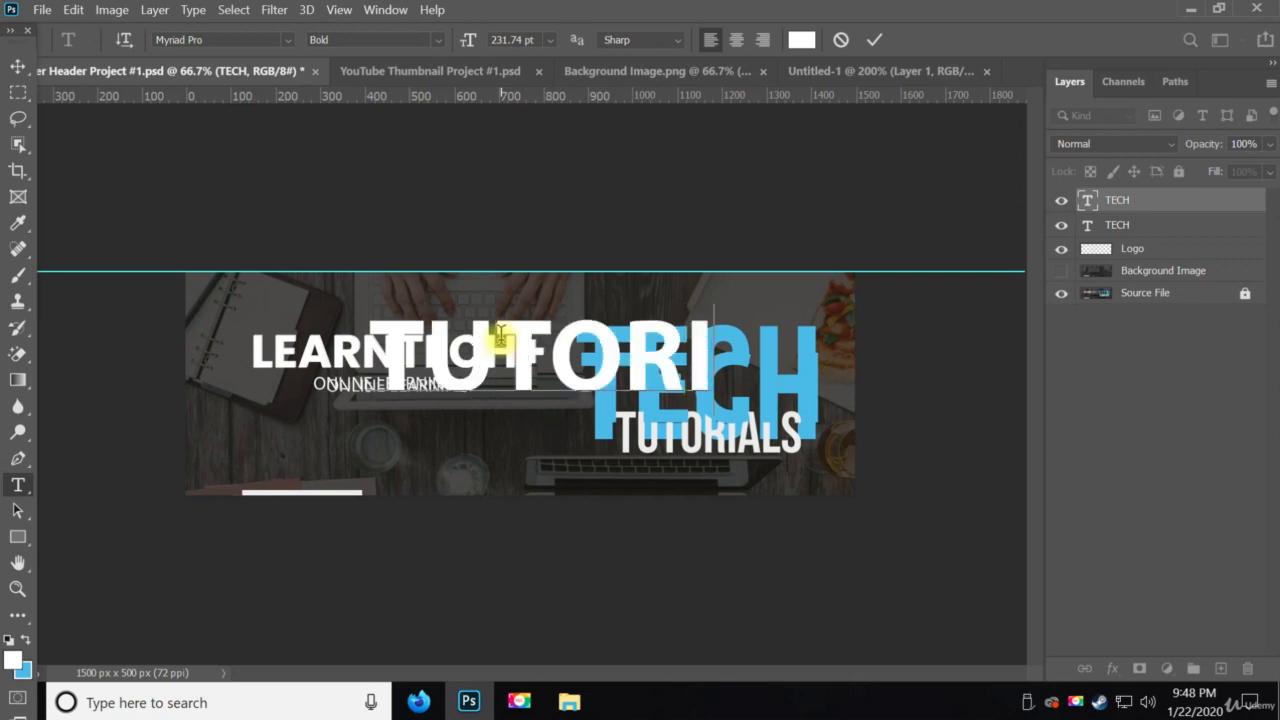
{"action": "type", "text": "ALS"}
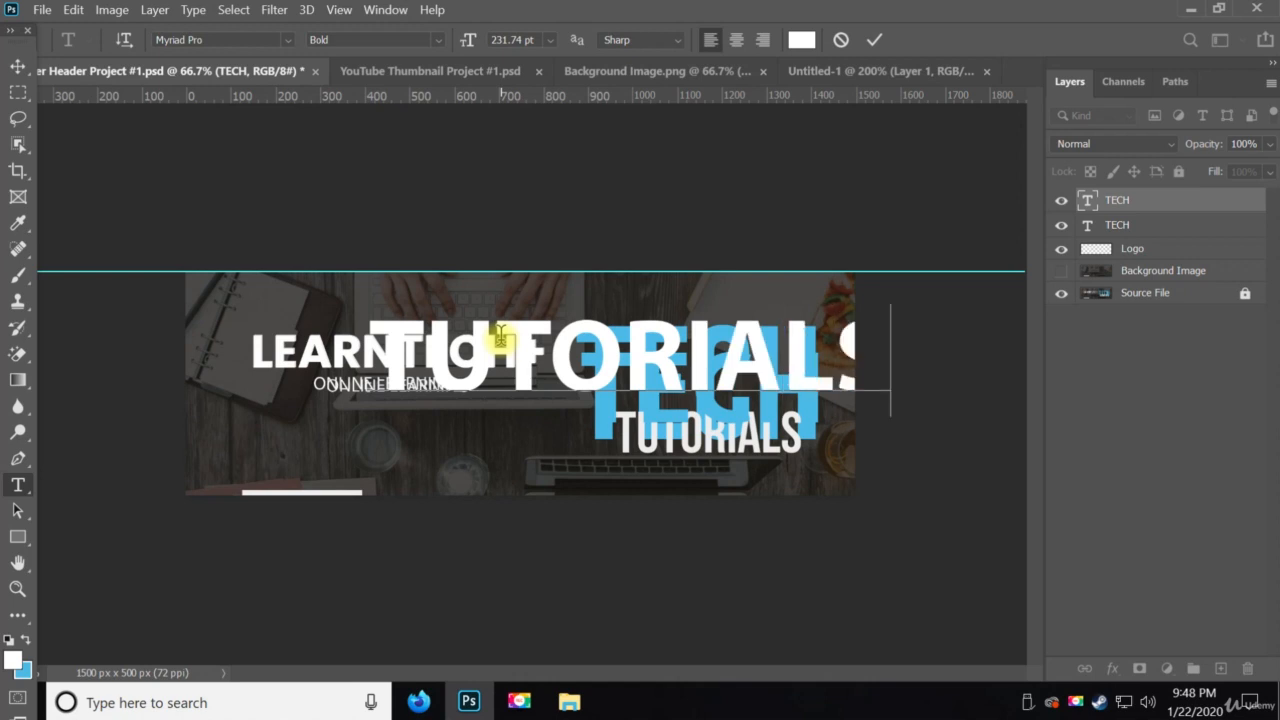
Set the whole TUTORIALS text to 72 pt and commit the edit.
{"action": "key", "text": "ctrl"}
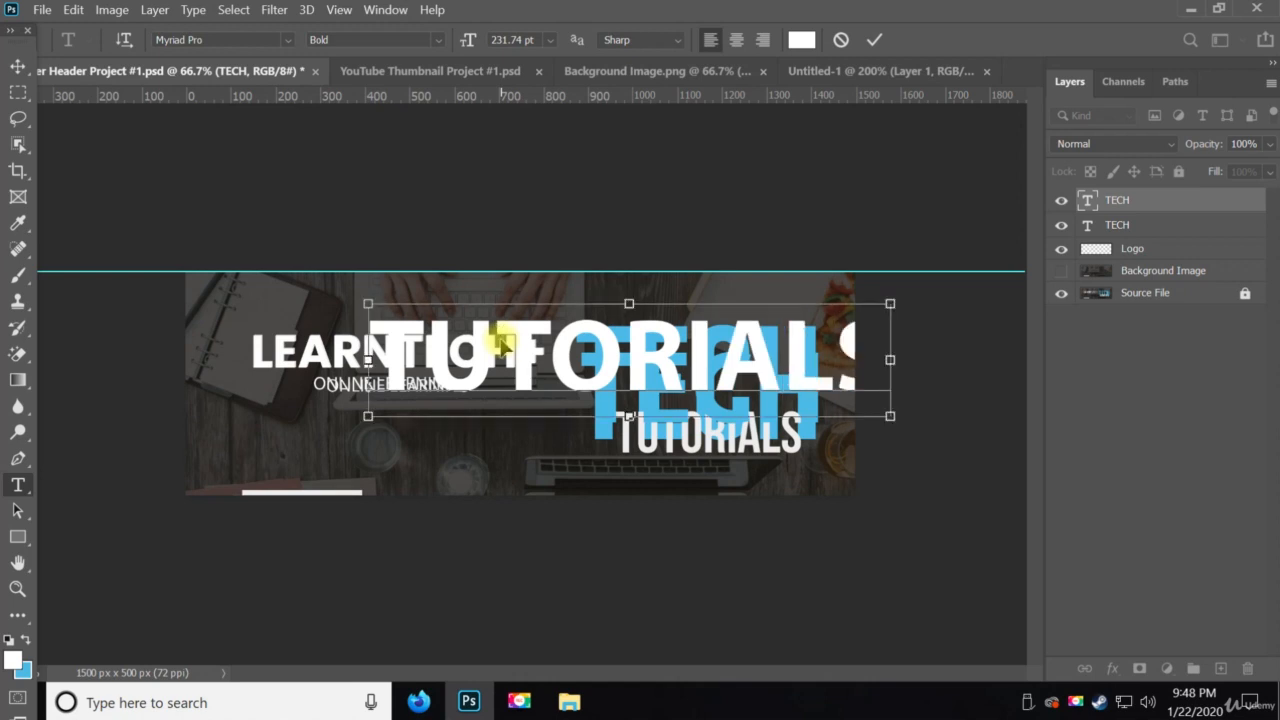
{"action": "key", "text": "ctrl+a"}
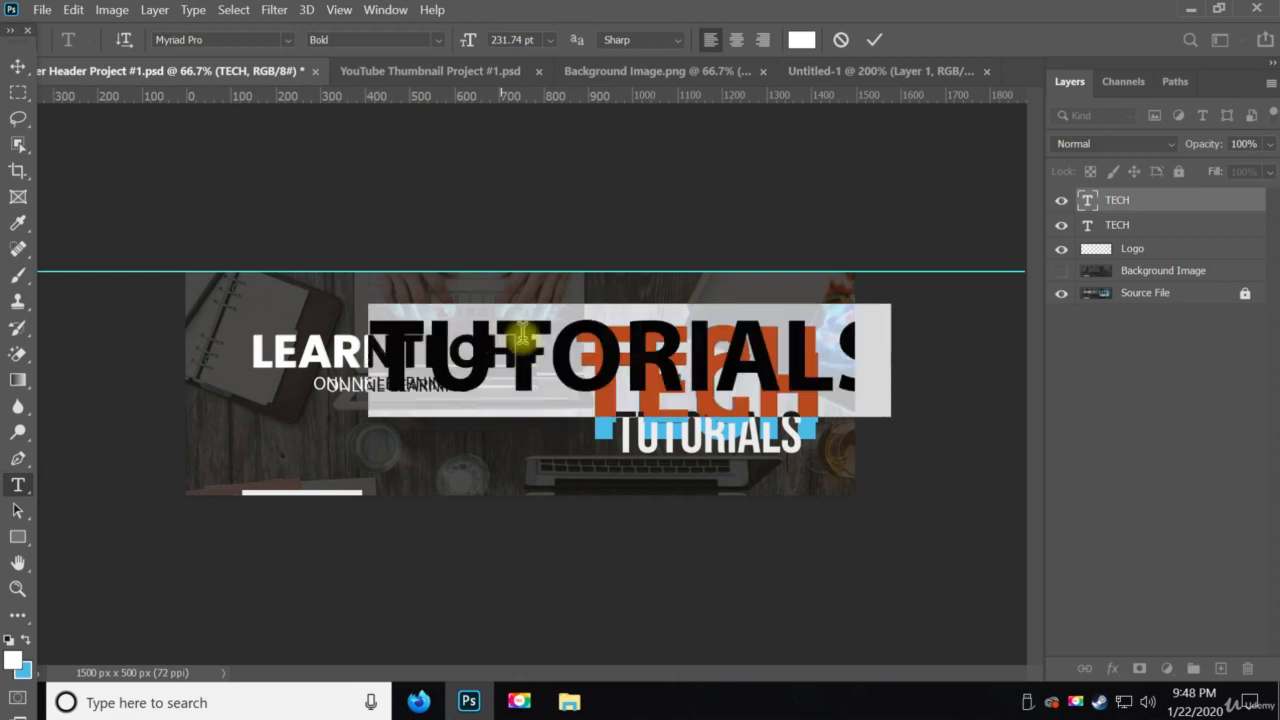
{"action": "left_click", "coordinate": [560, 40]}
{"action": "left_click", "coordinate": [530, 300]}
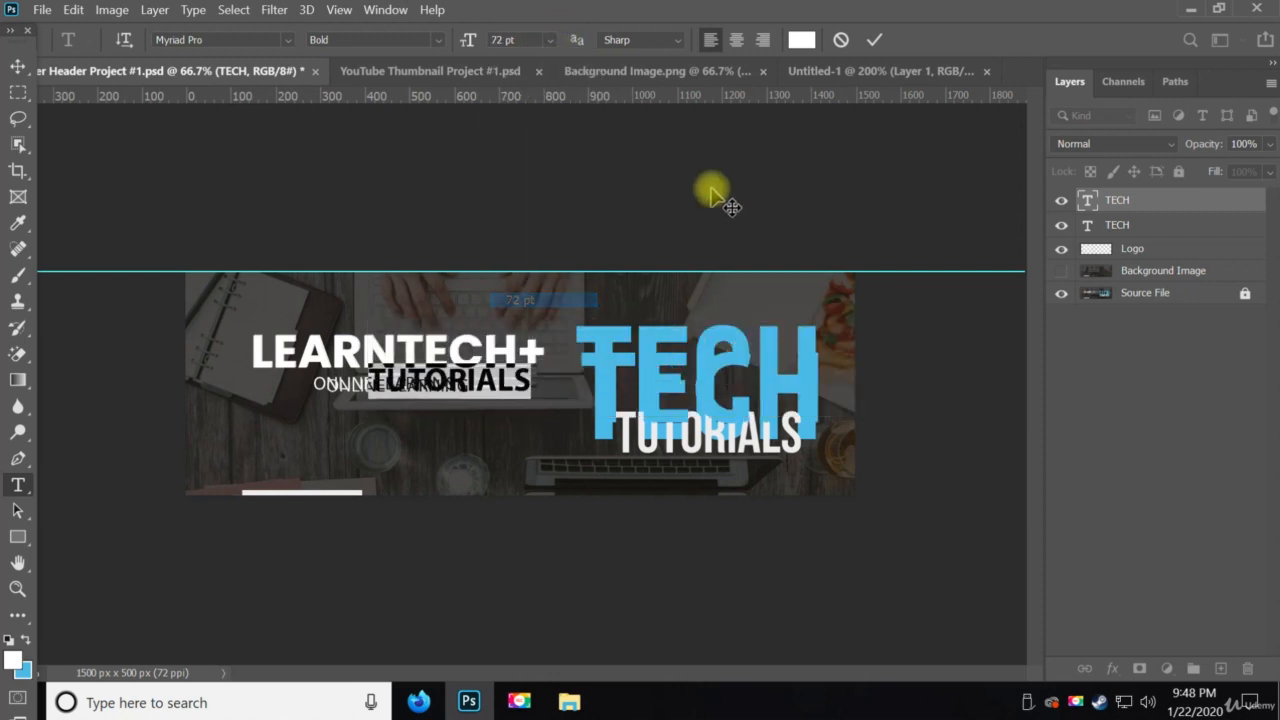
{"action": "left_click", "coordinate": [876, 40]}
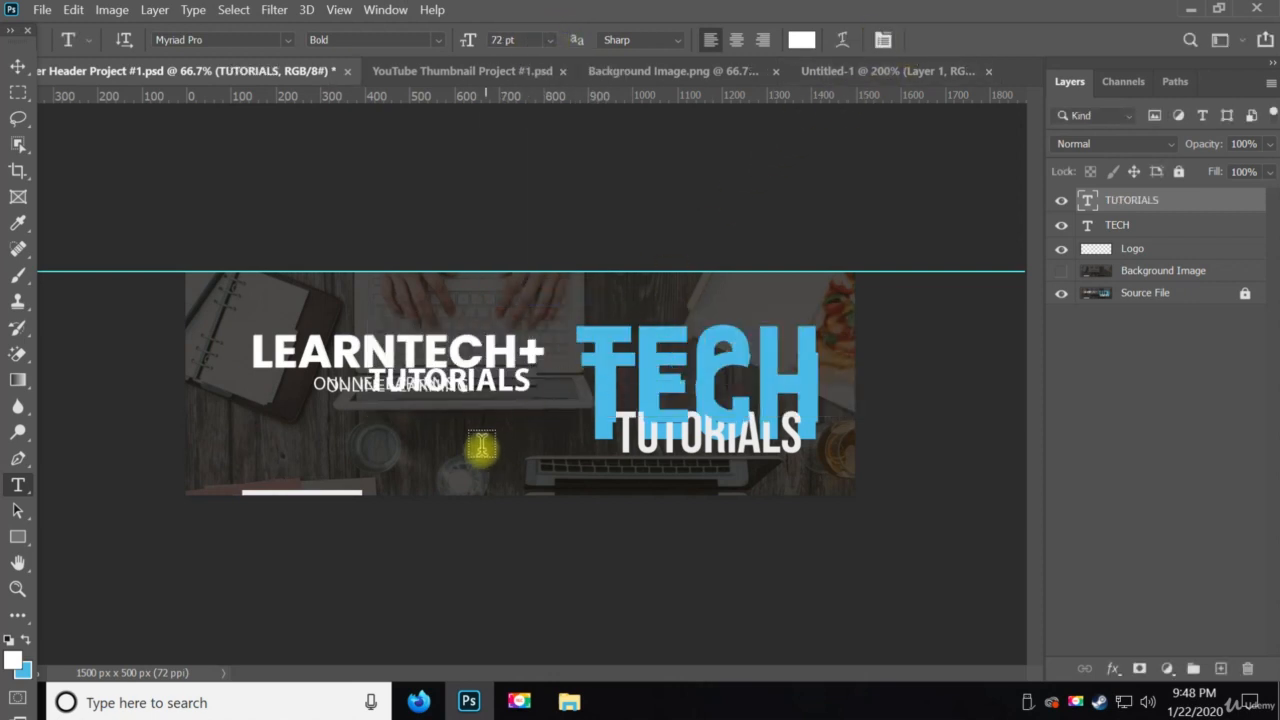
Enlarge the TUTORIALS text with Free Transform and place it over the source TUTORIALS lettering below TECH.
{"action": "key", "text": "v"}
{"action": "key", "text": "ctrl+t"}
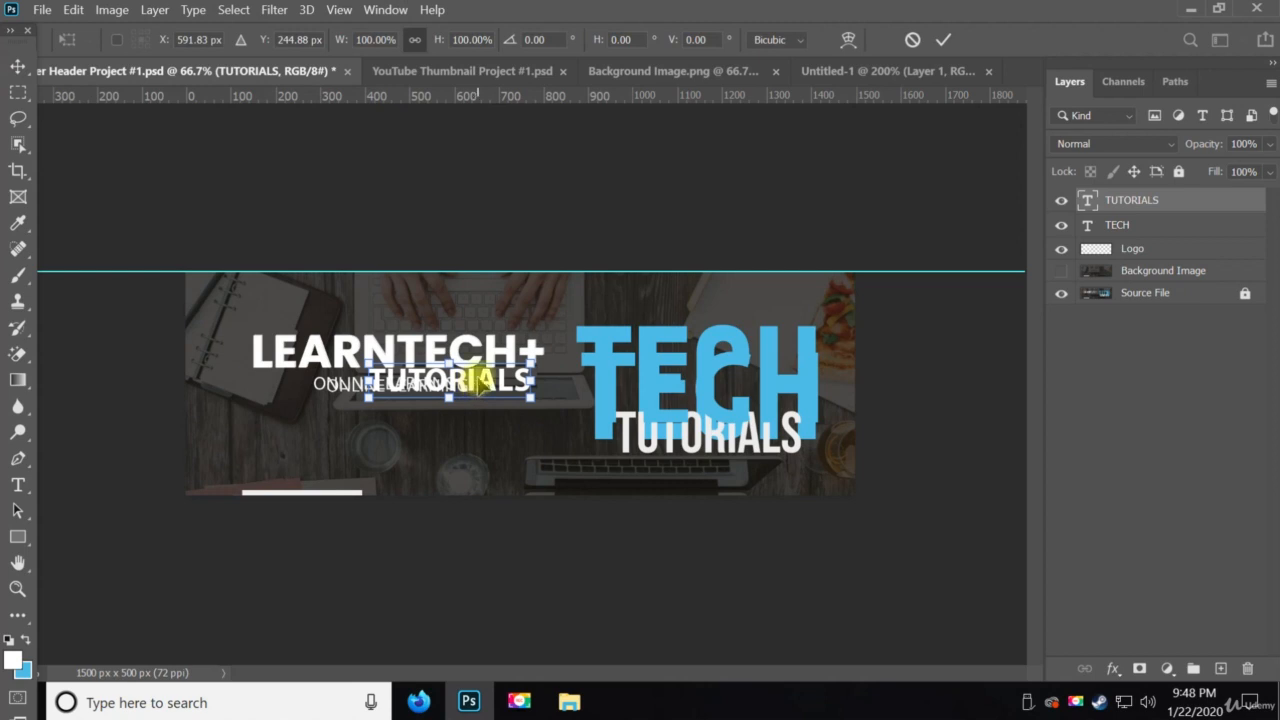
{"action": "left_click_drag", "start_coordinate": [480, 380], "coordinate": [875, 478]}
{"action": "left_click_drag", "start_coordinate": [796, 472], "coordinate": [765, 455]}
{"action": "key", "text": "Return"}
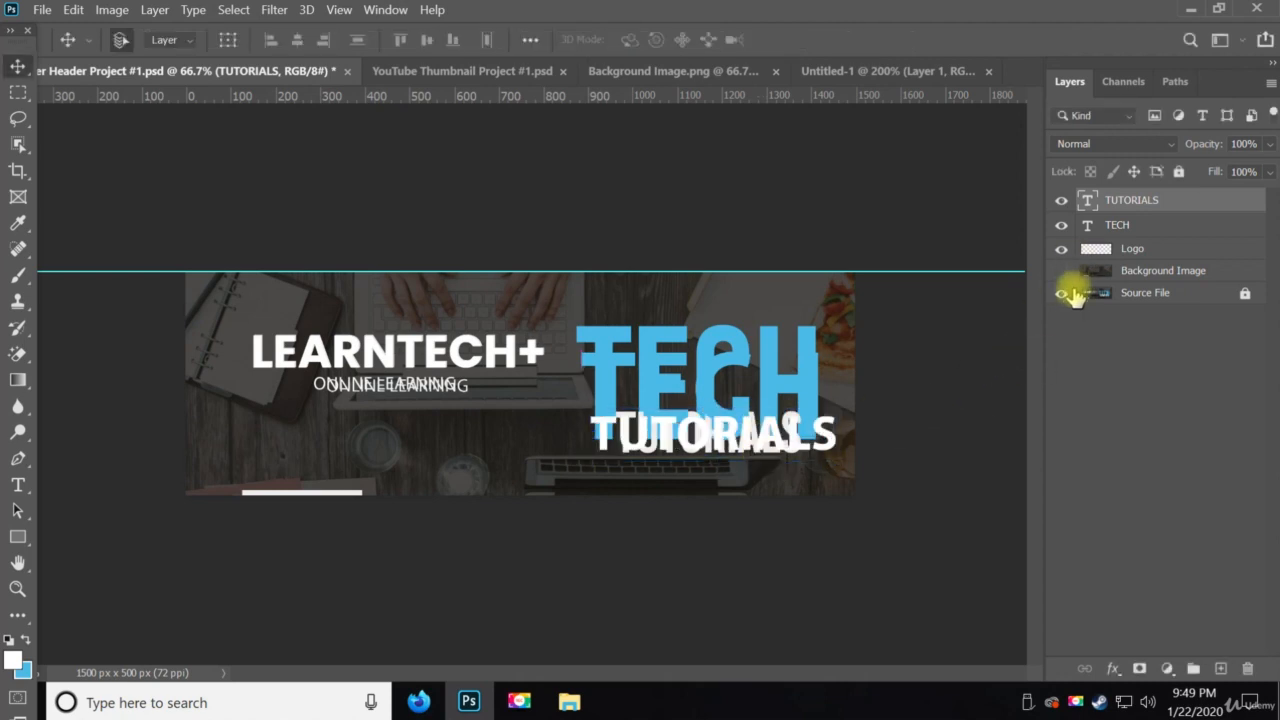
Hide the new TECH and TUTORIALS text layers, keeping the Source File layer visible and Background Image hidden.
{"action": "left_click", "coordinate": [1061, 292]}
{"action": "left_click", "coordinate": [1061, 270]}
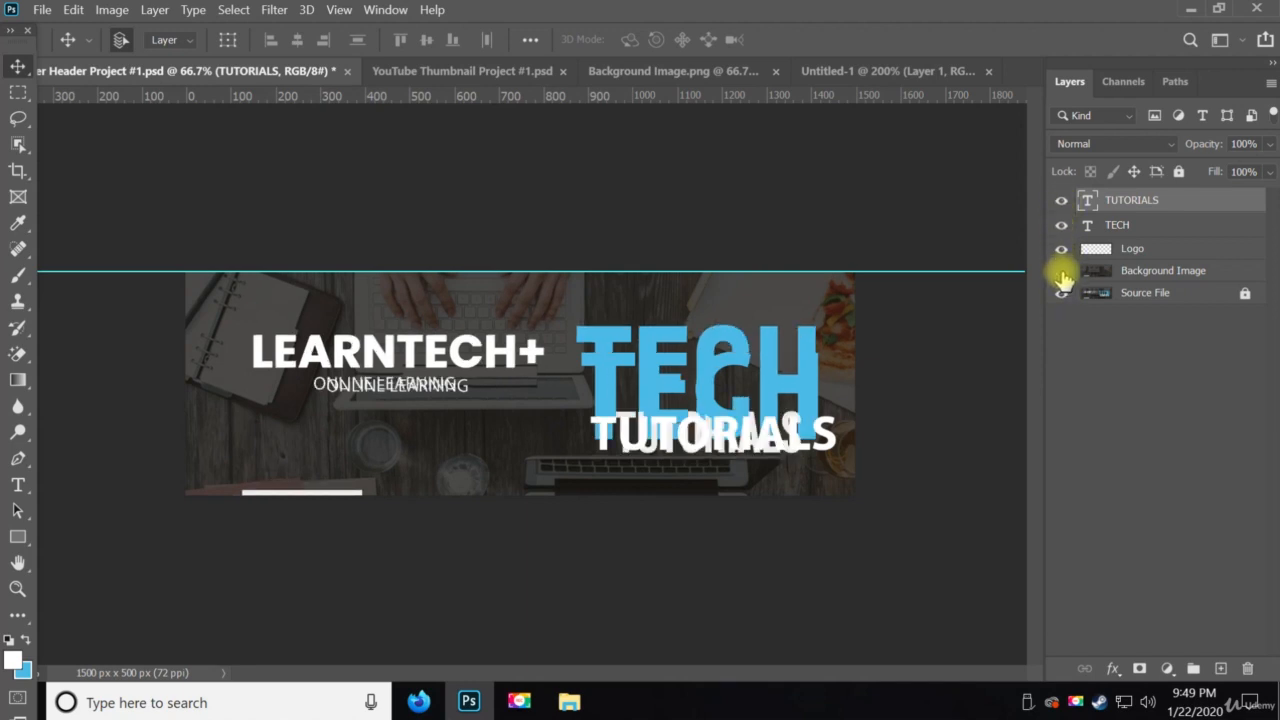
{"action": "left_click", "coordinate": [1061, 271]}
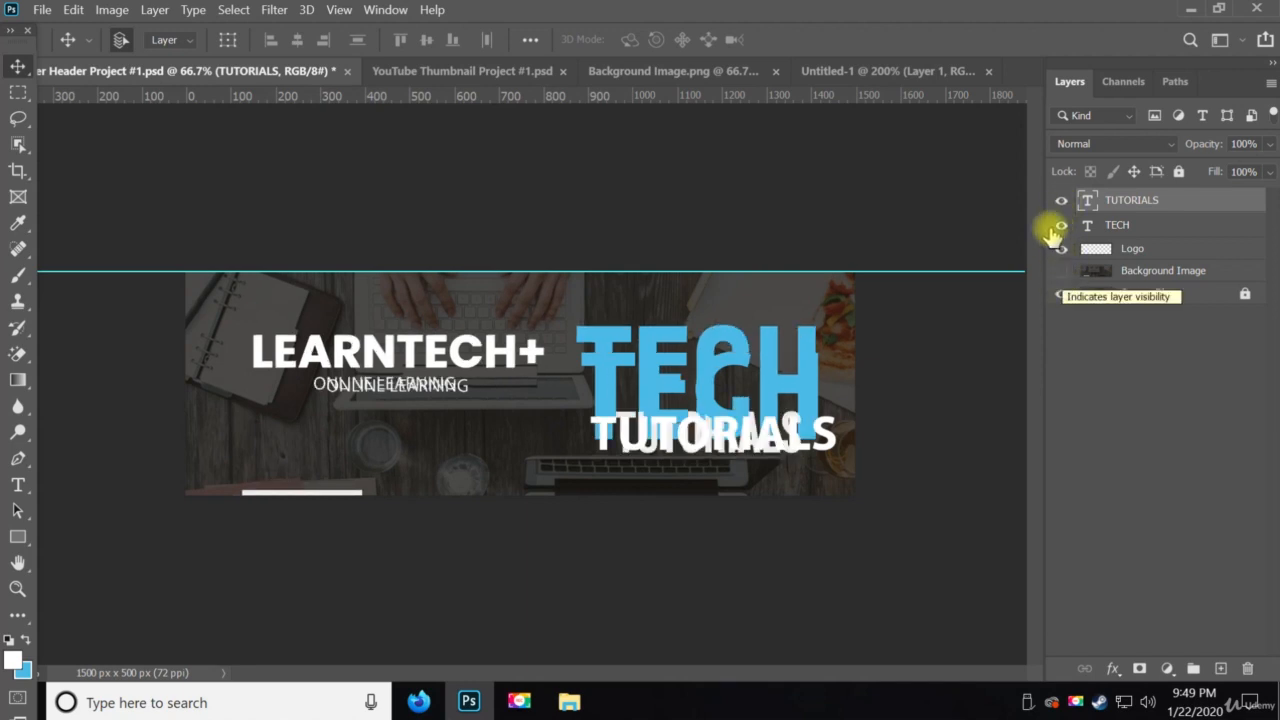
{"action": "left_click", "coordinate": [1061, 226]}
{"action": "left_click", "coordinate": [1061, 200]}
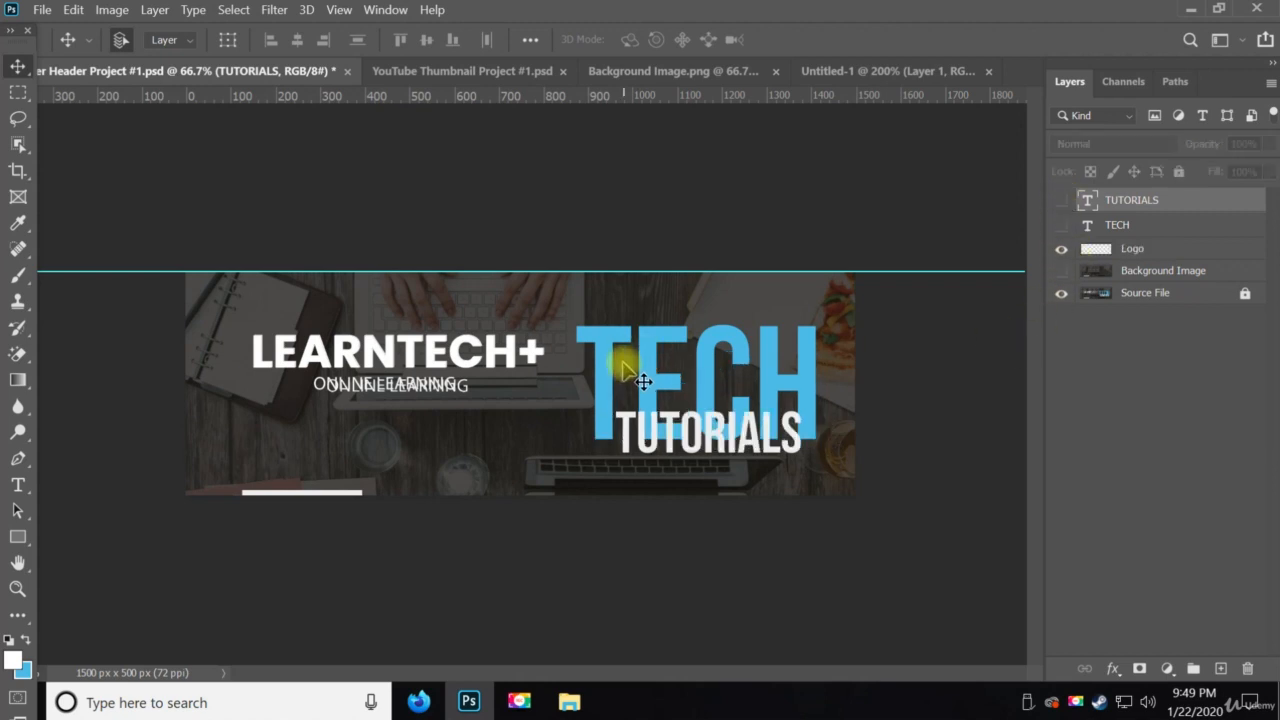
Place guides along all four edges of the source TECH lettering and the upper and lower edges of the source TUTORIALS lettering.
{"action": "left_click_drag", "start_coordinate": [701, 98], "coordinate": [725, 327]}
{"action": "left_click_drag", "start_coordinate": [786, 100], "coordinate": [808, 437]}
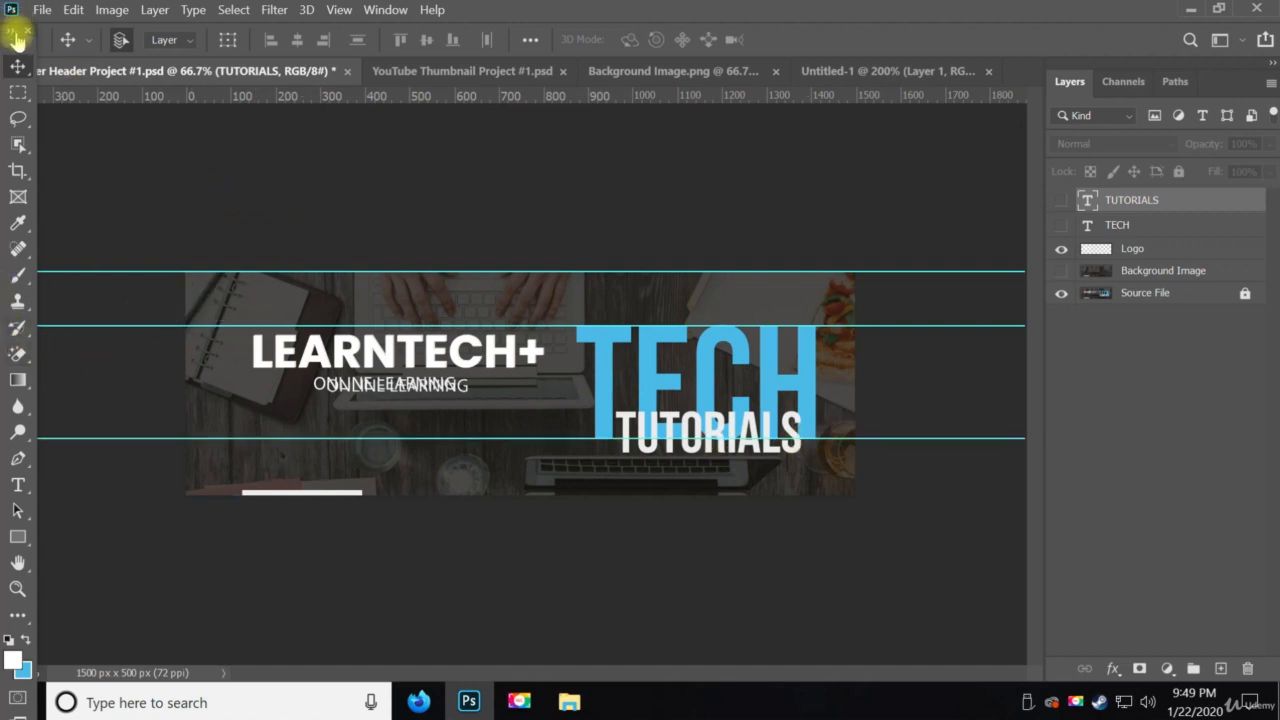
{"action": "left_click_drag", "start_coordinate": [20, 45], "coordinate": [86, 52]}
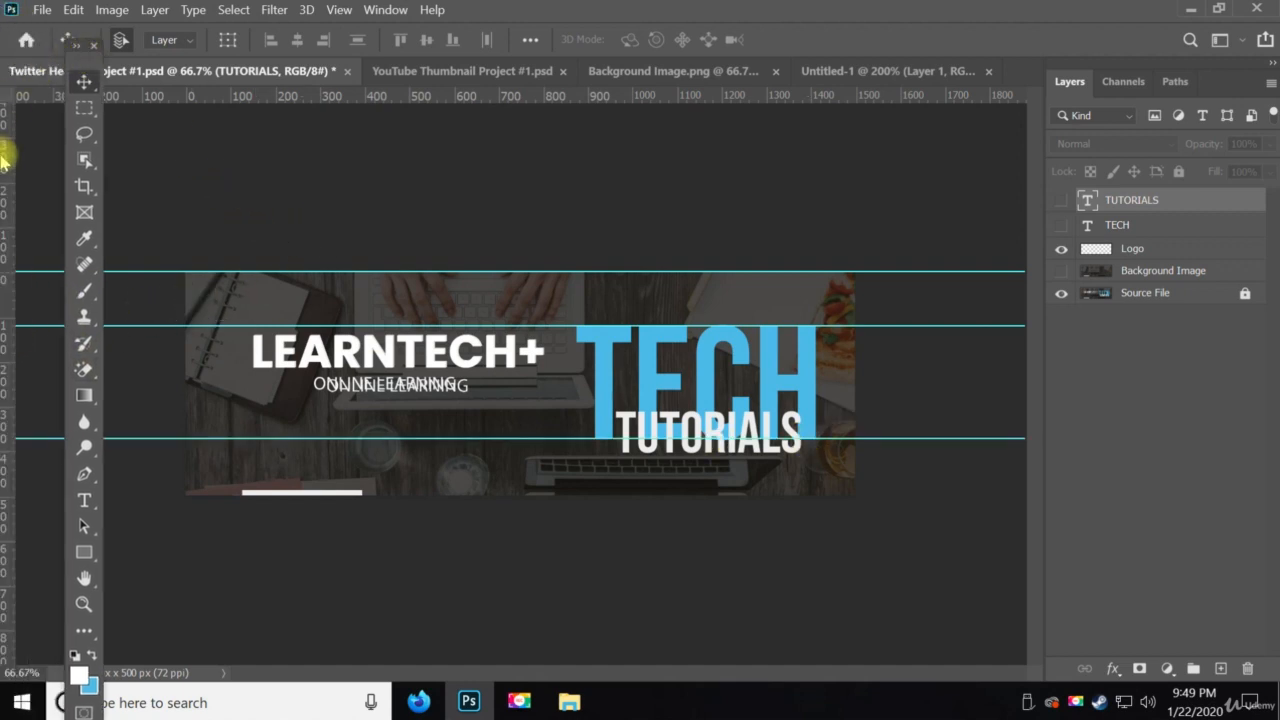
{"action": "left_click_drag", "start_coordinate": [8, 160], "coordinate": [576, 251]}
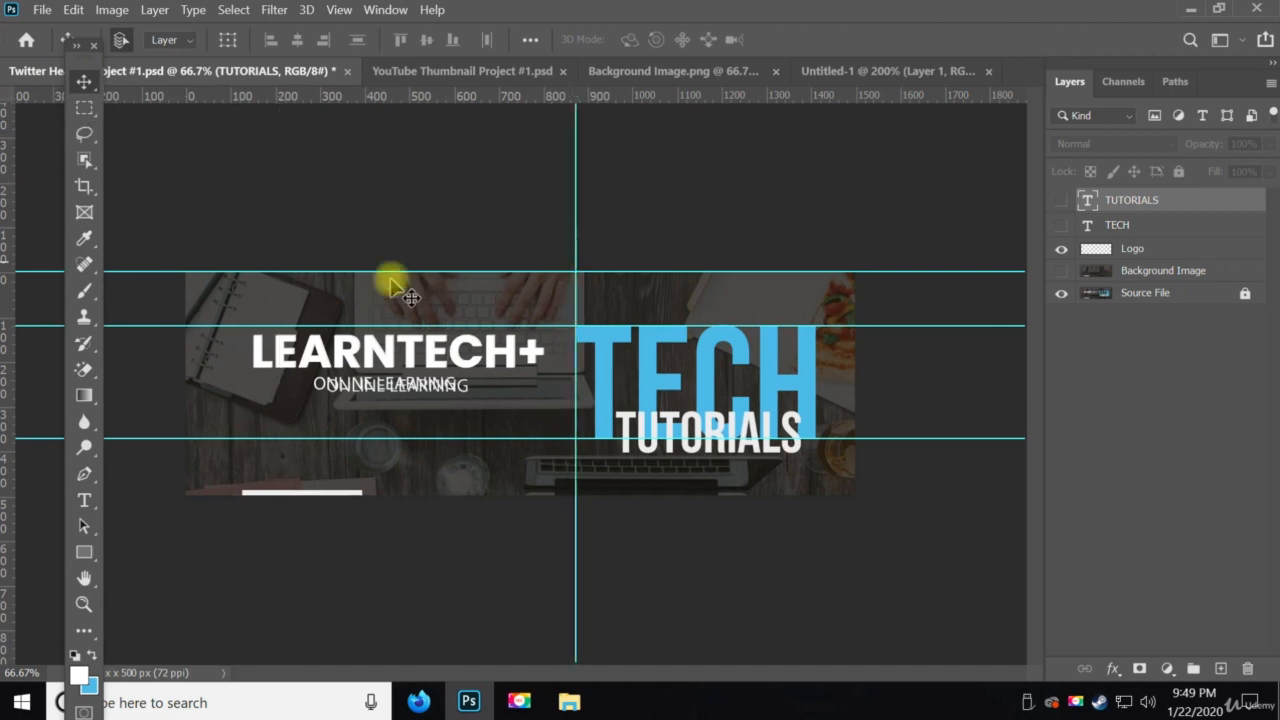
{"action": "left_click_drag", "start_coordinate": [5, 368], "coordinate": [816, 382]}
{"action": "right_click", "coordinate": [806, 424]}
{"action": "left_click", "coordinate": [738, 558]}
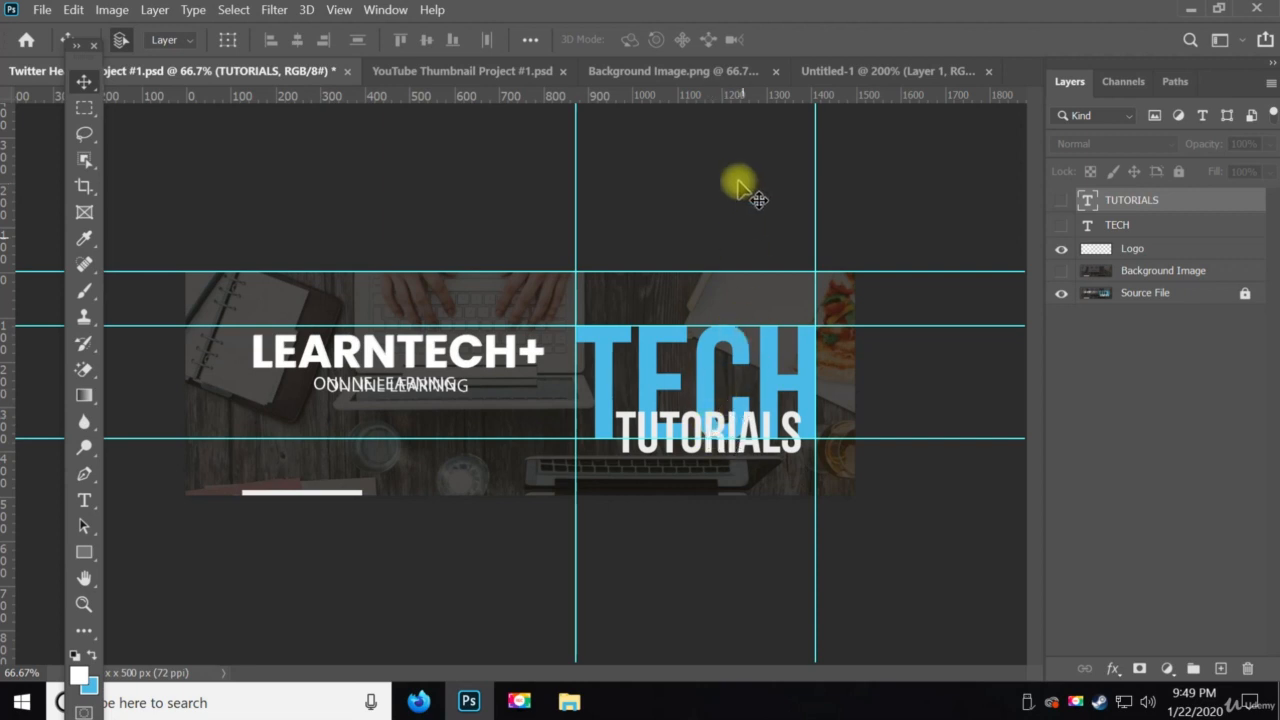
{"action": "left_click_drag", "start_coordinate": [744, 95], "coordinate": [755, 453]}
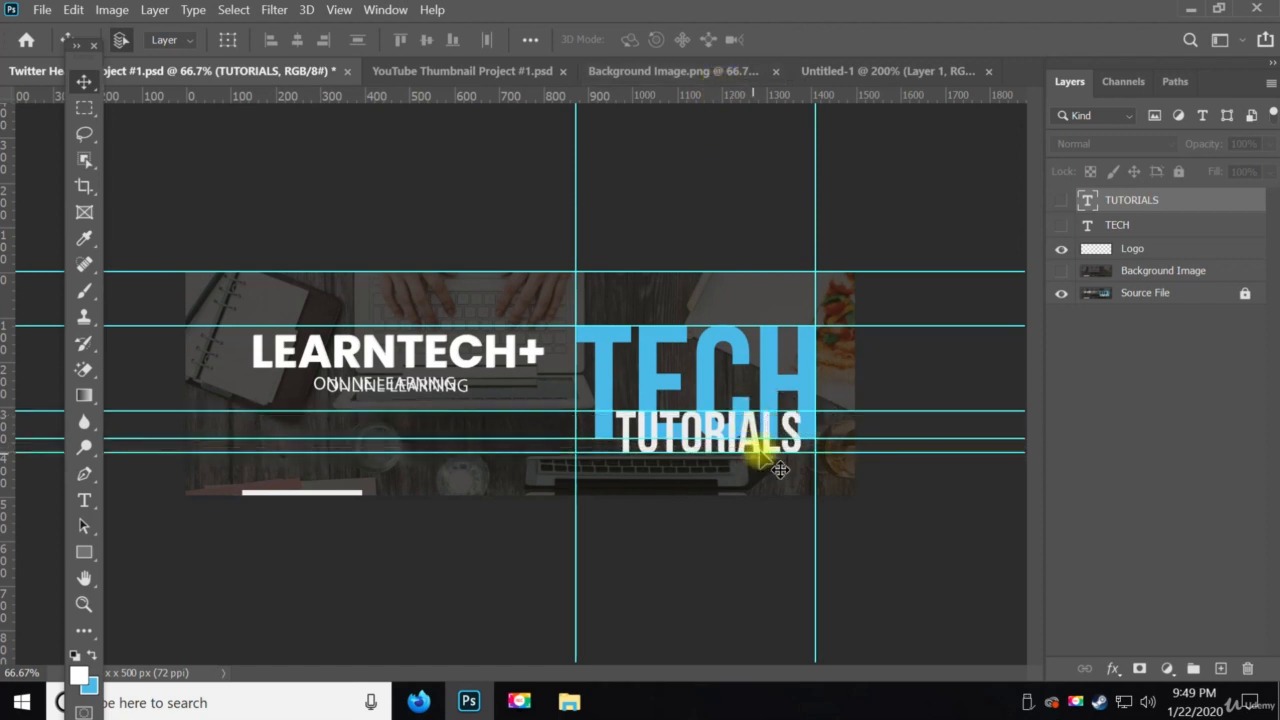
Show the TUTORIALS, TECH and Background Image layers again and select the TECH text layer.
{"action": "left_click", "coordinate": [1061, 200]}
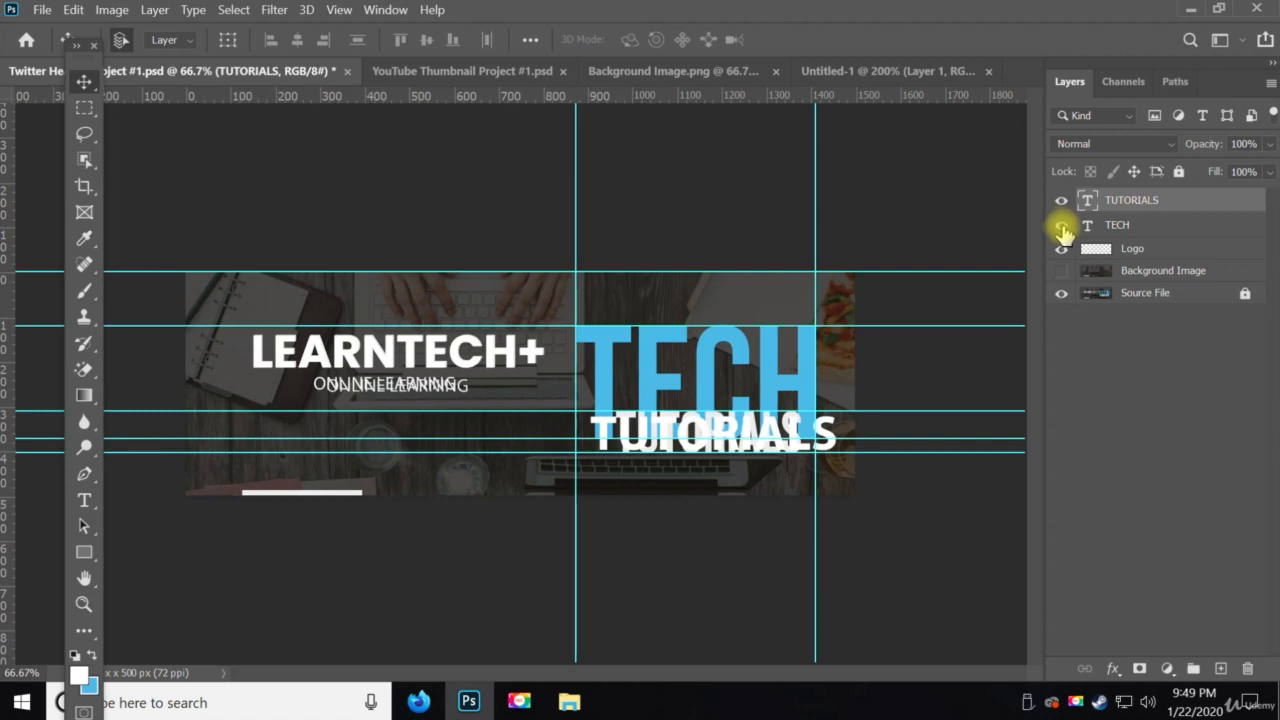
{"action": "left_click", "coordinate": [1061, 271]}
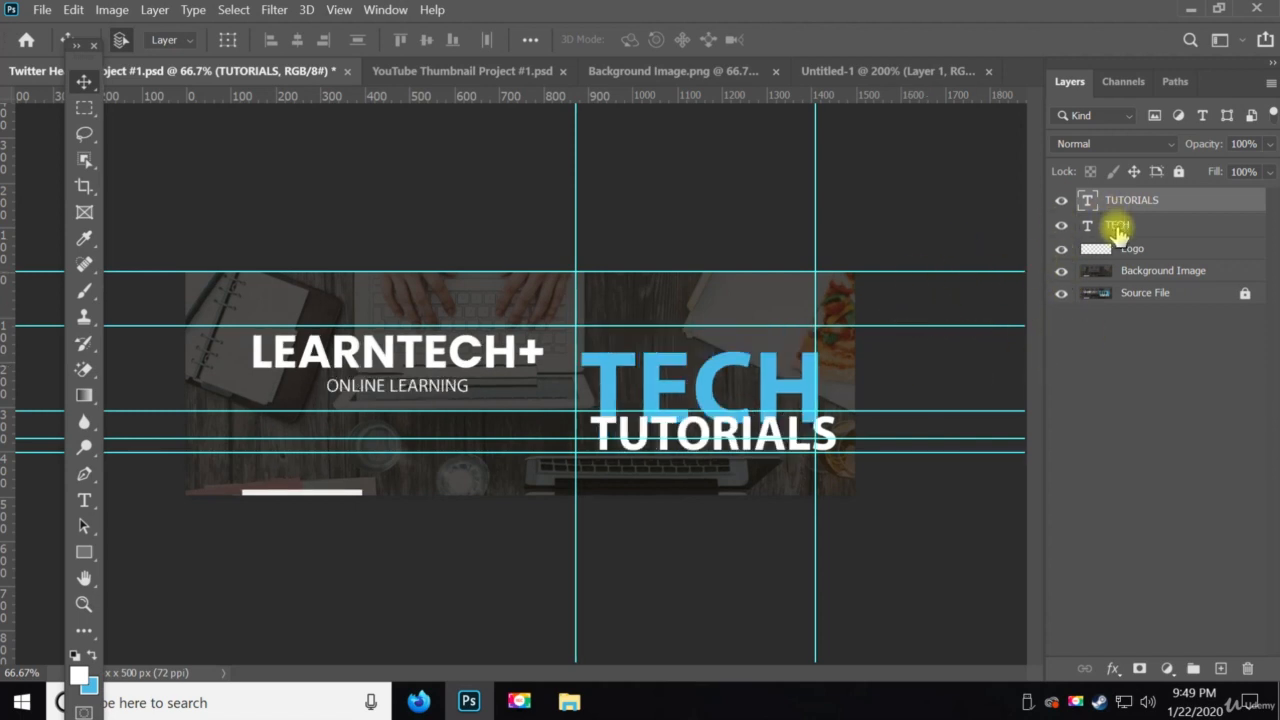
{"action": "left_click", "coordinate": [1117, 226]}
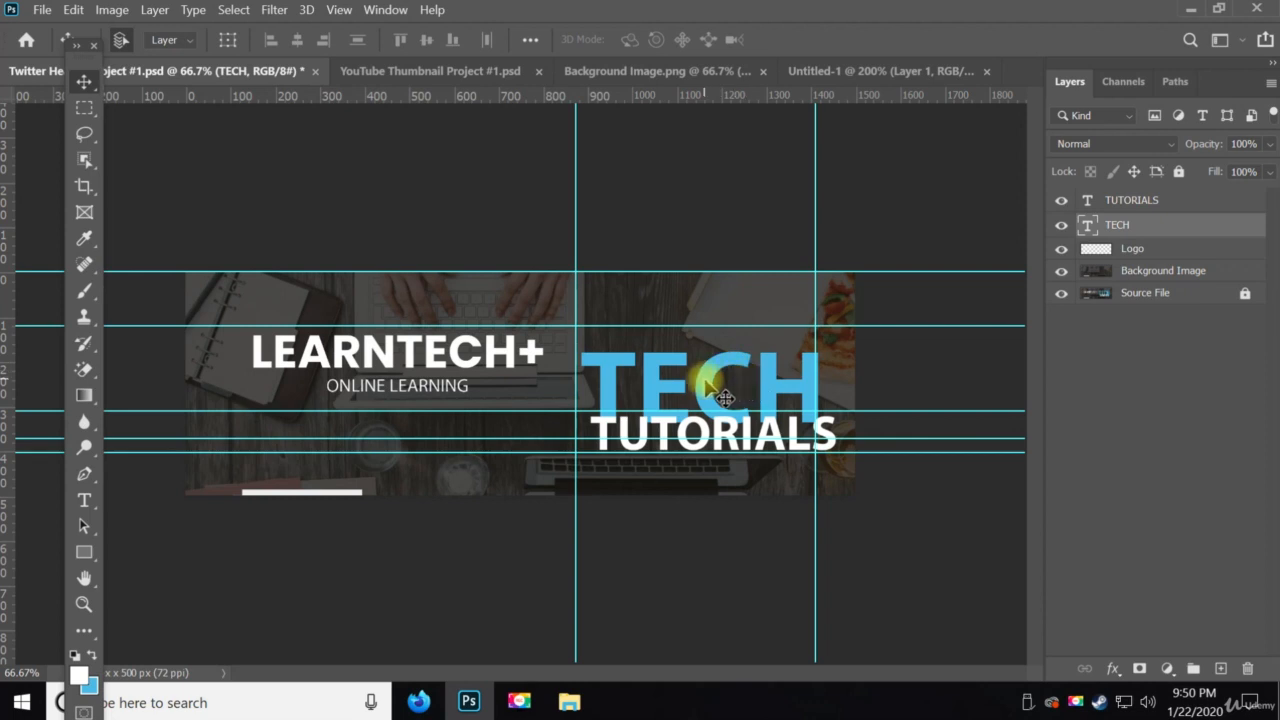
Move the TECH text up between the two vertical guides, resting on the guide at the lower edge of the source TECH, and hide its layer.
{"action": "left_click_drag", "start_coordinate": [706, 384], "coordinate": [702, 372]}
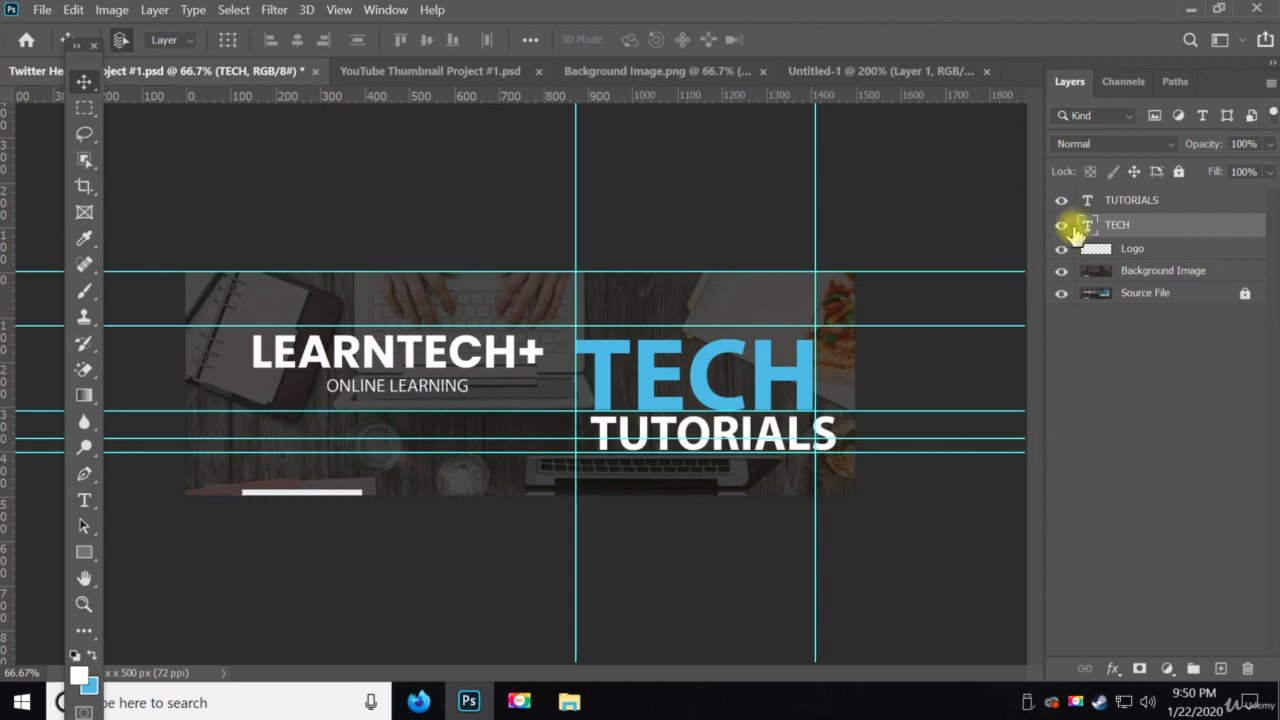
{"action": "left_click", "coordinate": [1062, 225]}
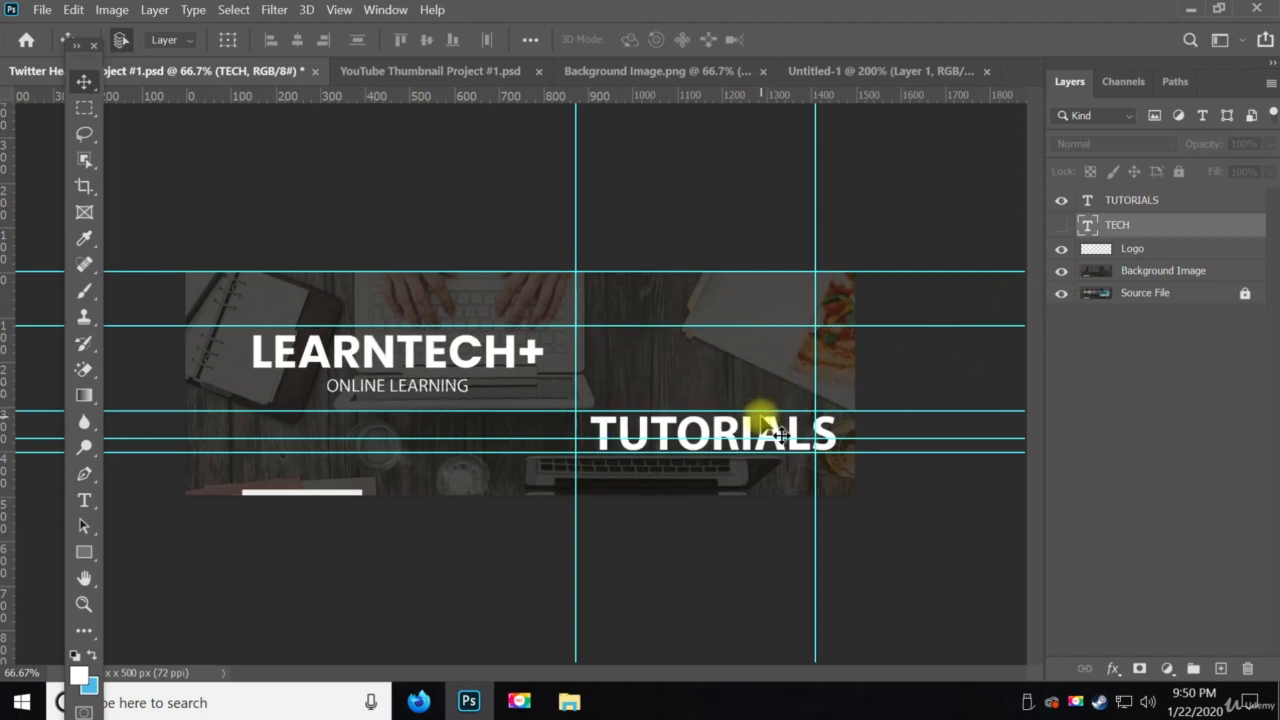
Shift the TUTORIALS text left with Free Transform to about X 1143 px, centring it between the two vertical guides.
{"action": "left_click", "coordinate": [1130, 200]}
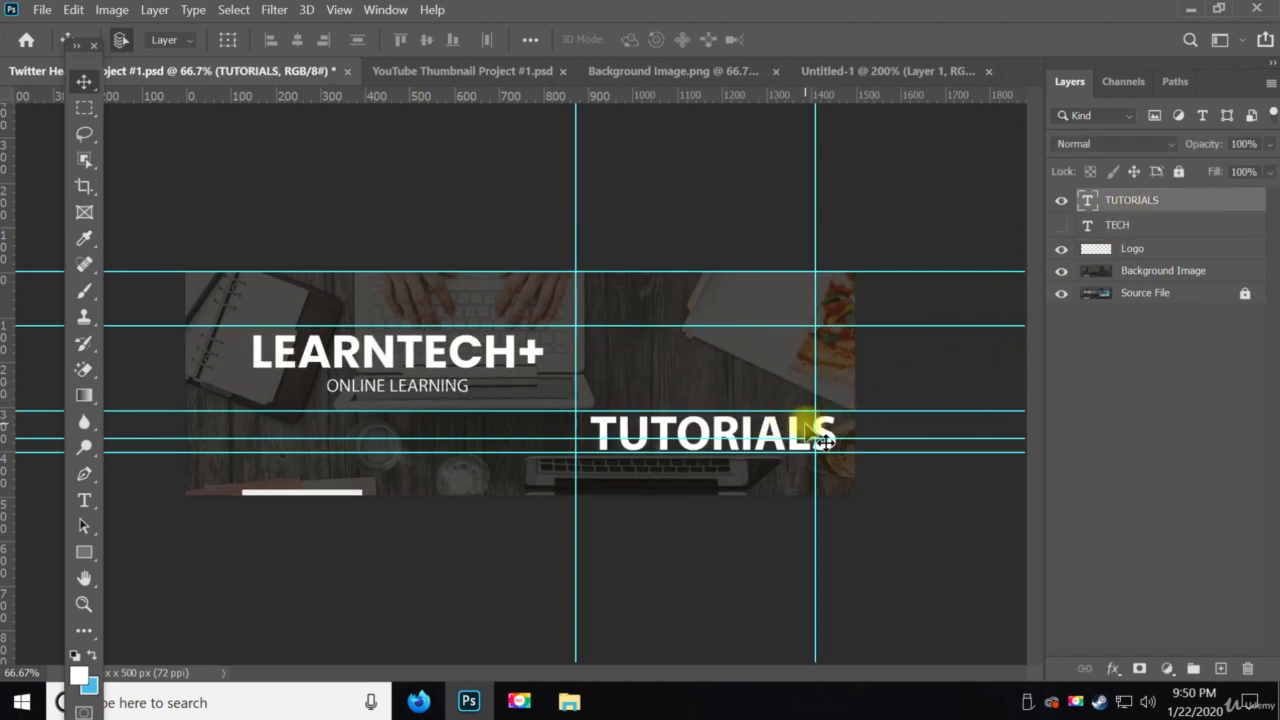
{"action": "key", "text": "ctrl+t"}
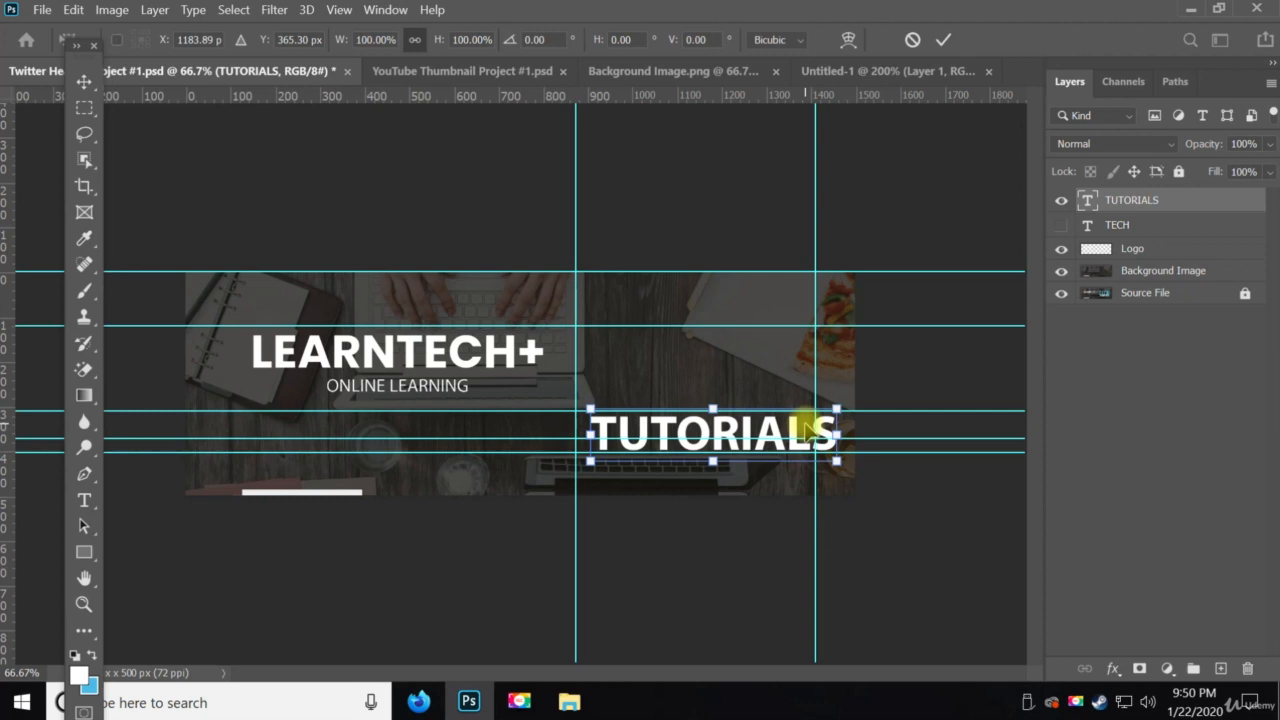
{"action": "key", "text": "Left"}
{"action": "key", "text": "Left"}
{"action": "key", "text": "Left"}
{"action": "key", "text": "Left"}
{"action": "key", "text": "Left"}
{"action": "key", "text": "Left"}
{"action": "key", "text": "Left"}
{"action": "key", "text": "Left"}
{"action": "key", "text": "Left"}
{"action": "key", "text": "Left"}
{"action": "key", "text": "Left"}
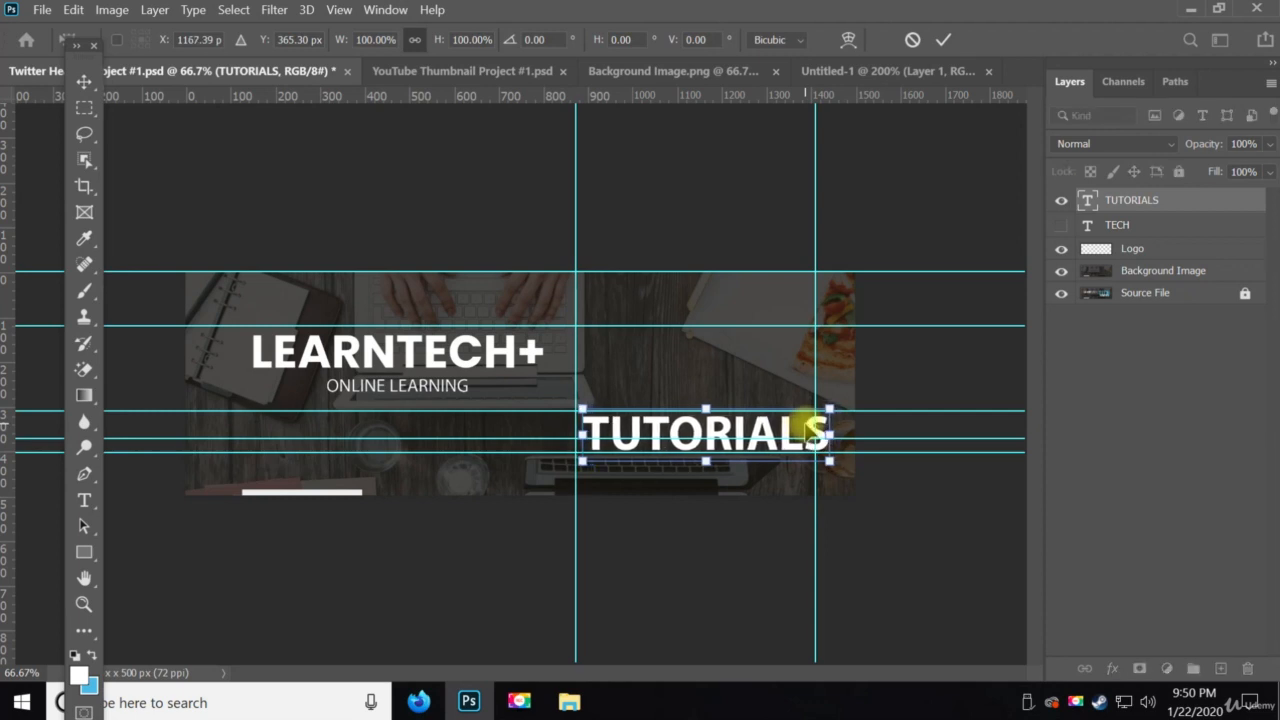
{"action": "key", "text": "Left"}
{"action": "key", "text": "Left"}
{"action": "key", "text": "Left"}
{"action": "key", "text": "Left"}
{"action": "key", "text": "Left"}
{"action": "key", "text": "Left"}
{"action": "key", "text": "Left"}
{"action": "key", "text": "Left"}
{"action": "key", "text": "Left"}
{"action": "key", "text": "Left"}
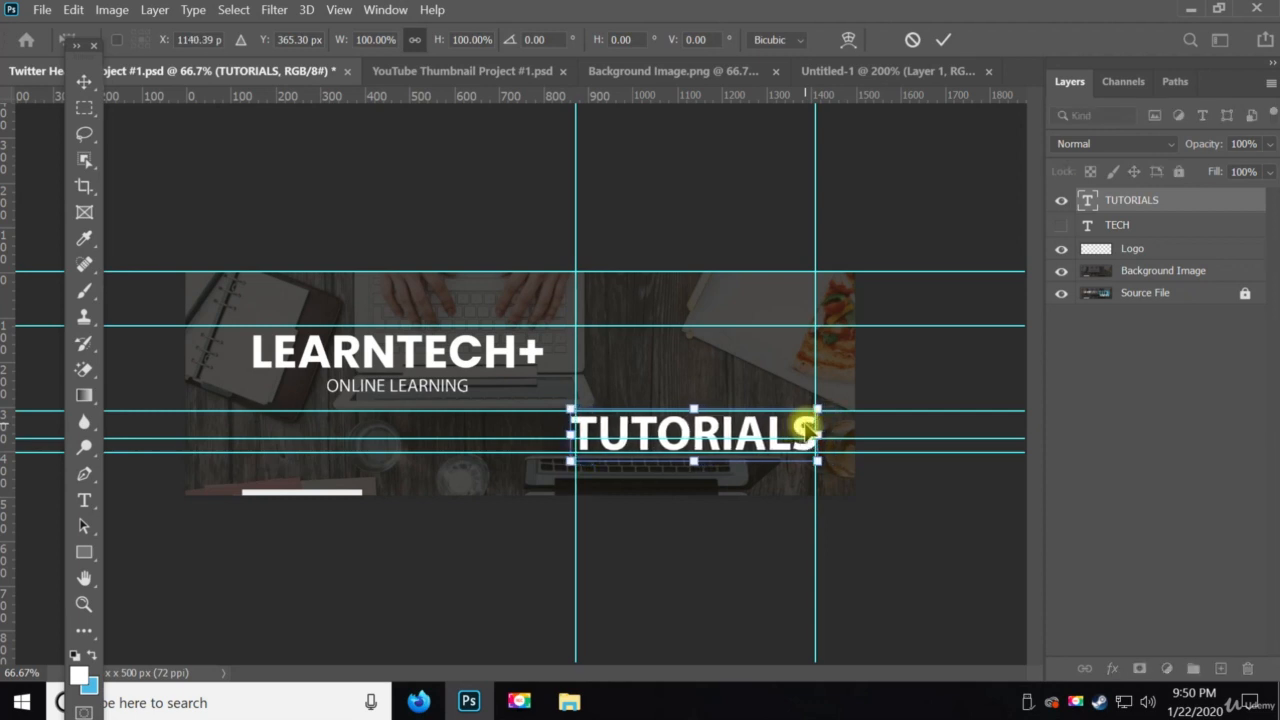
{"action": "key", "text": "Left"}
{"action": "key", "text": "Right"}
{"action": "key", "text": "Right"}
{"action": "key", "text": "Right"}
{"action": "key", "text": "Right"}
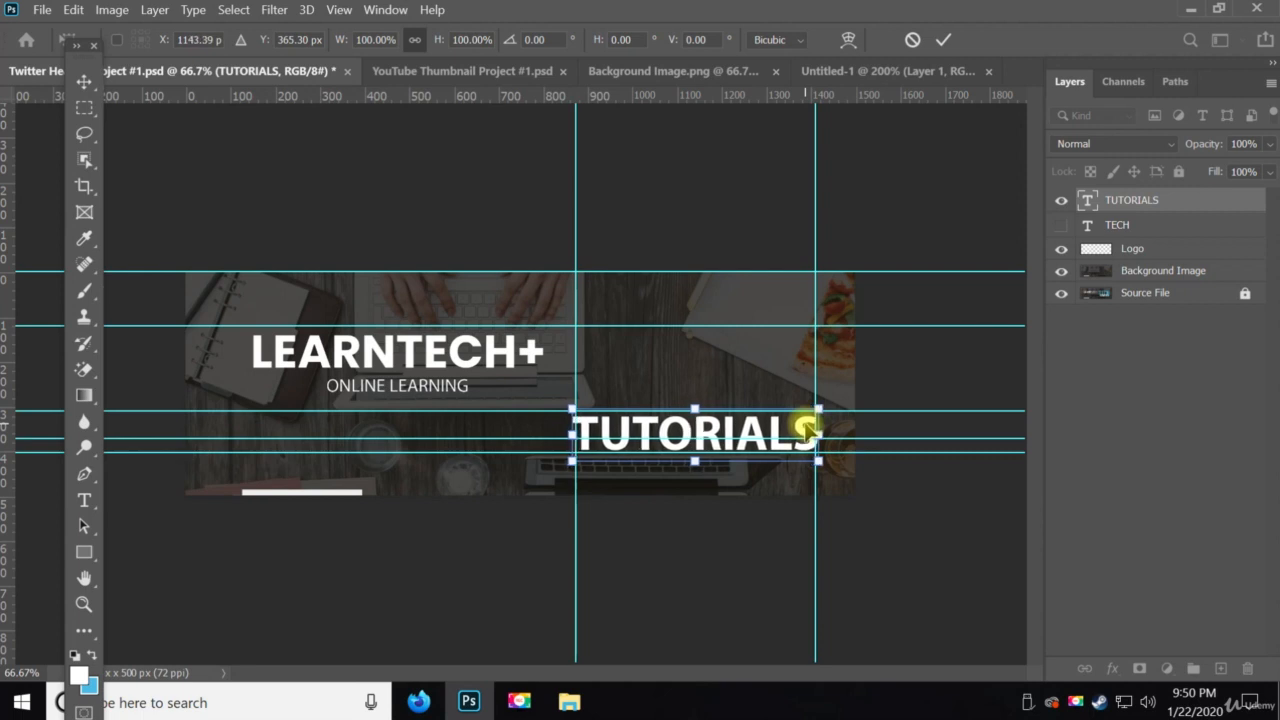
Nudge the TUTORIALS text up to about Y 355 px, just under the guide at TECH's lower edge, and apply the transform.
{"action": "key", "text": "Up"}
{"action": "key", "text": "Up"}
{"action": "key", "text": "Up"}
{"action": "key", "text": "Up"}
{"action": "key", "text": "Up"}
{"action": "key", "text": "Up"}
{"action": "key", "text": "Up"}
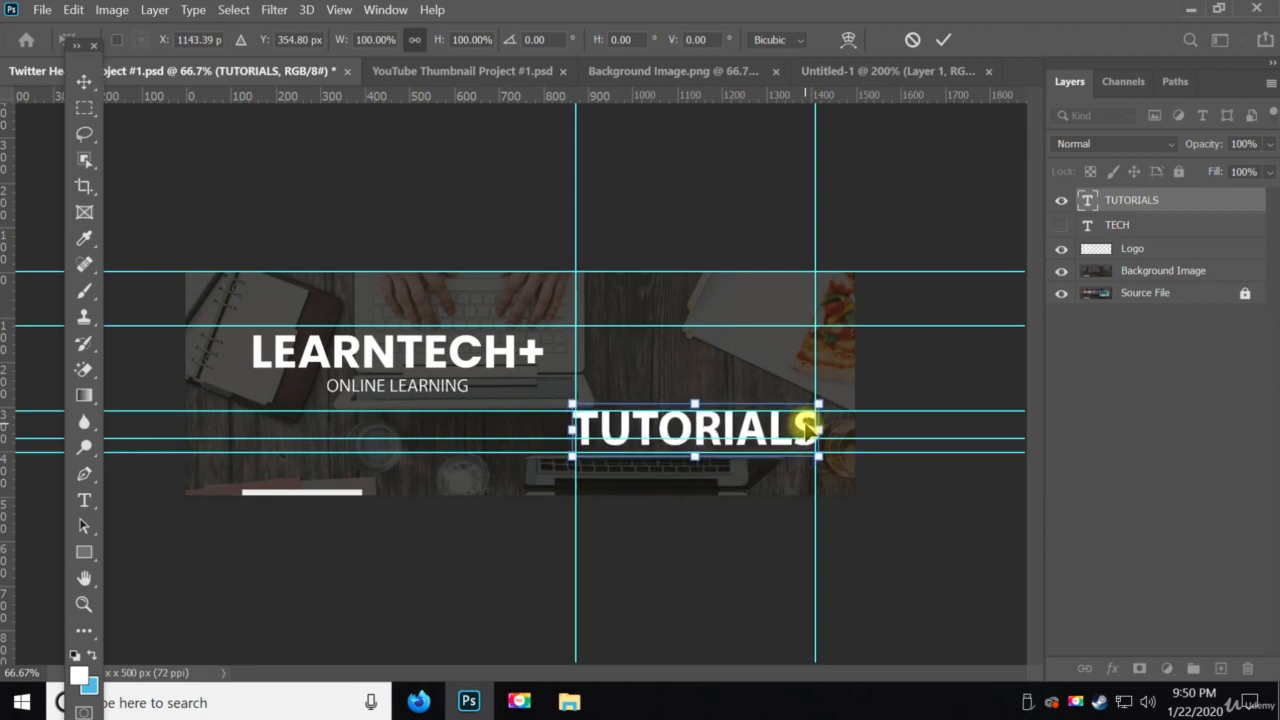
{"action": "key", "text": "Return"}
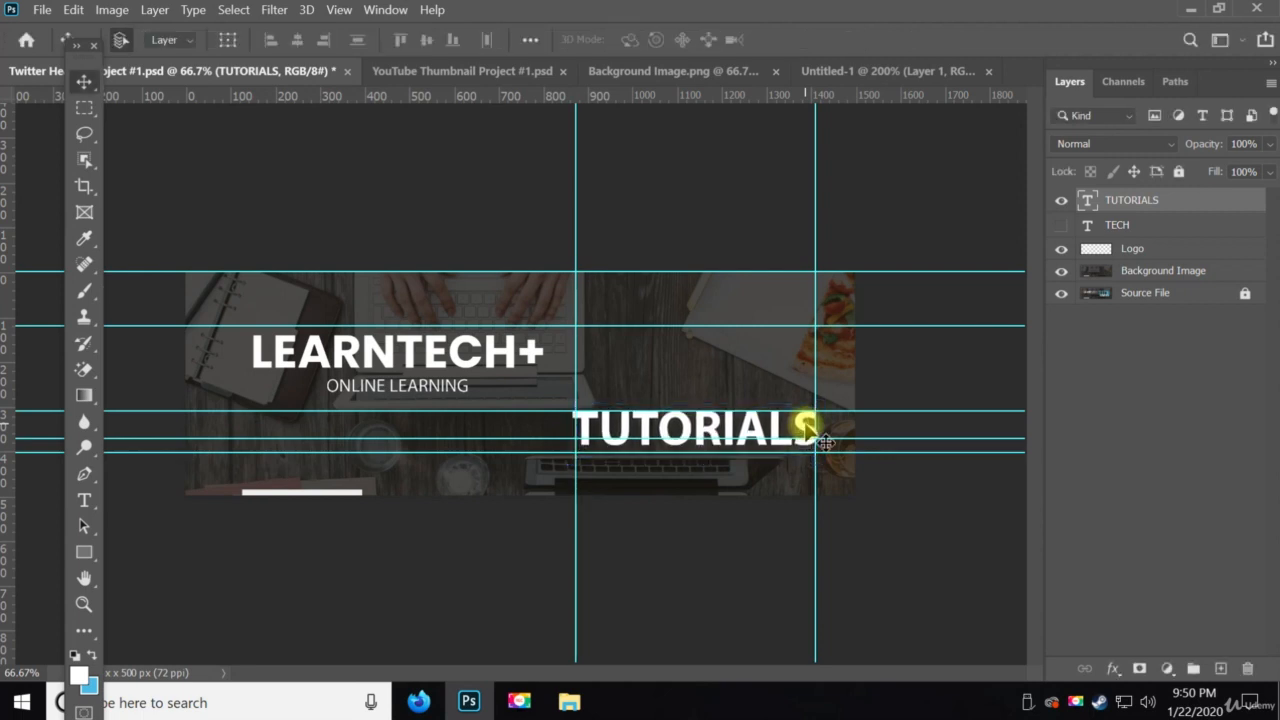
Show the TECH layer again and move the TECH text straight down so its lower part sits behind TUTORIALS.
{"action": "left_click", "coordinate": [1061, 225]}
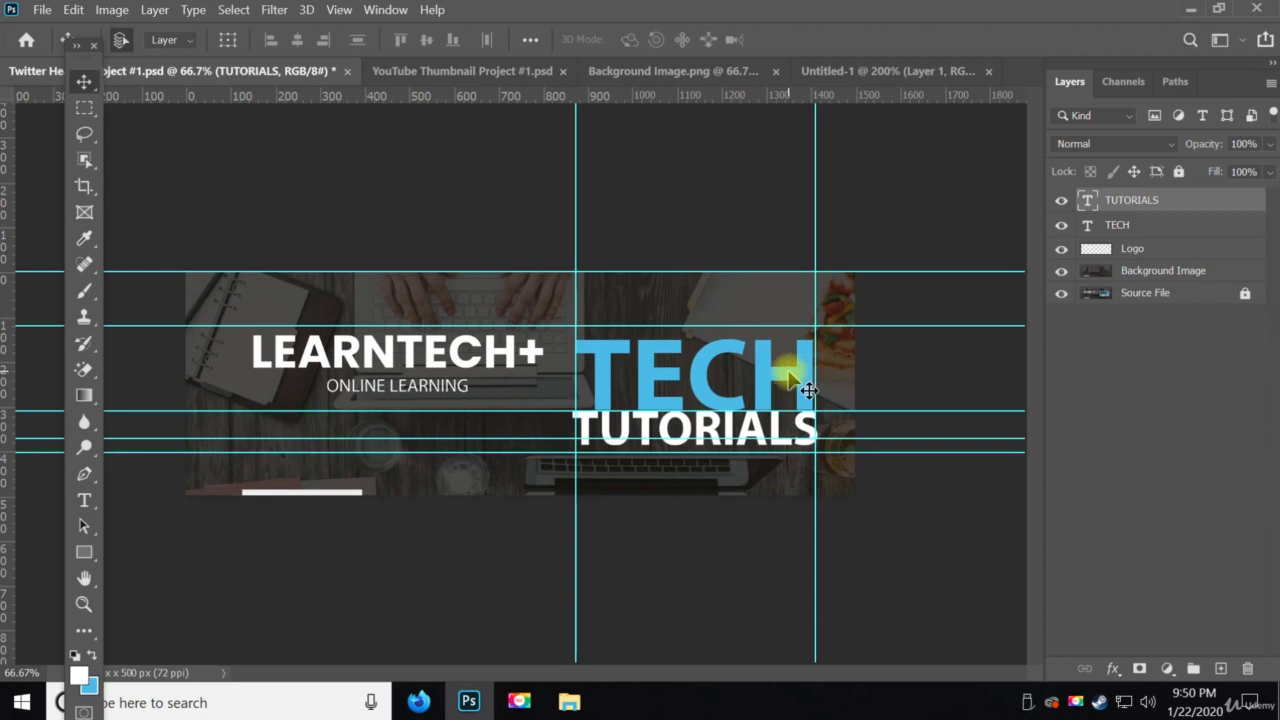
{"action": "left_click_drag", "start_coordinate": [790, 373], "coordinate": [784, 392]}
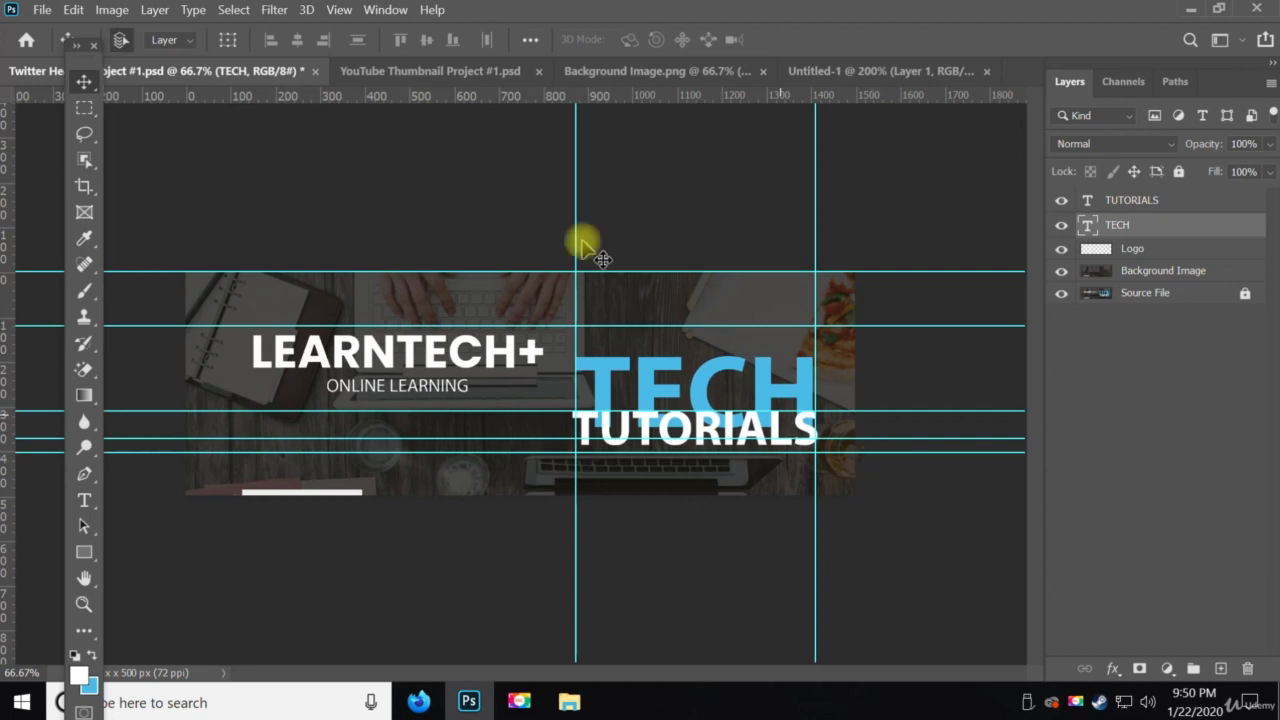
Hide the rulers around the canvas.
{"action": "left_click", "coordinate": [380, 12]}
{"action": "mouse_move", "coordinate": [338, 11]}
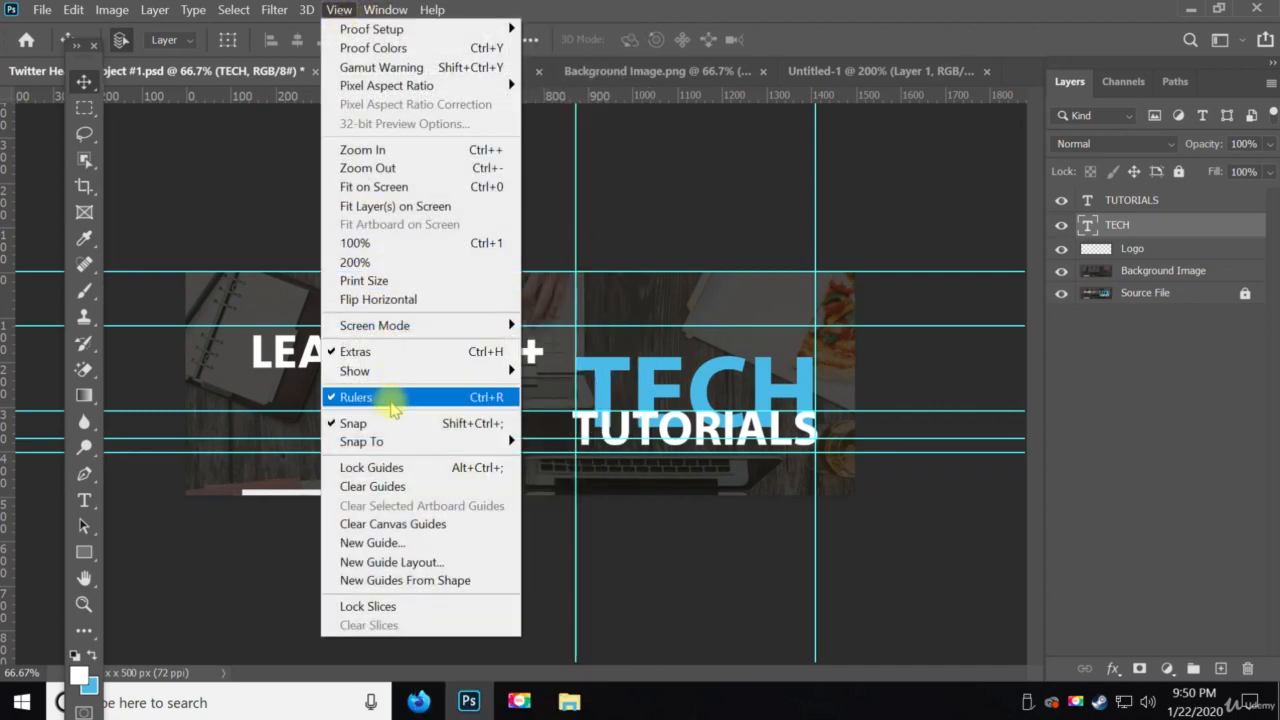
{"action": "left_click", "coordinate": [392, 398]}
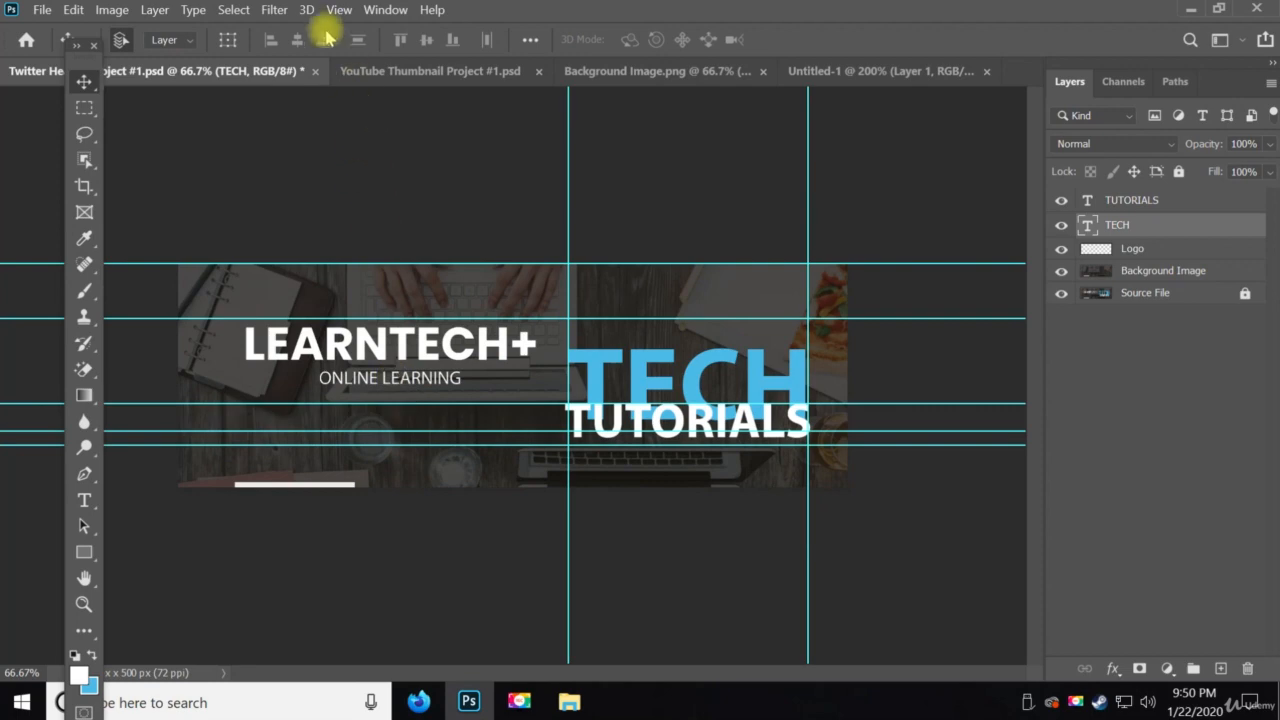
Open the options for showing or hiding the guides and other canvas extras.
{"action": "left_click", "coordinate": [318, 12]}
{"action": "mouse_move", "coordinate": [338, 11]}
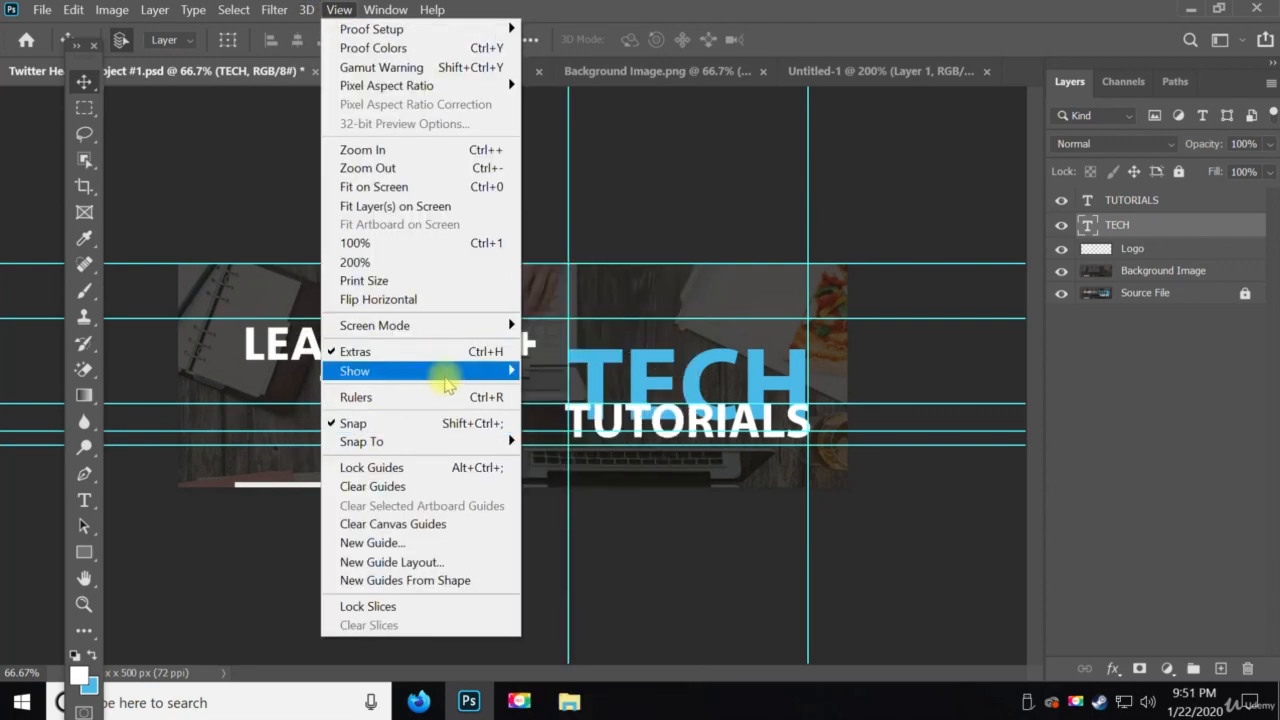
{"action": "mouse_move", "coordinate": [447, 385]}
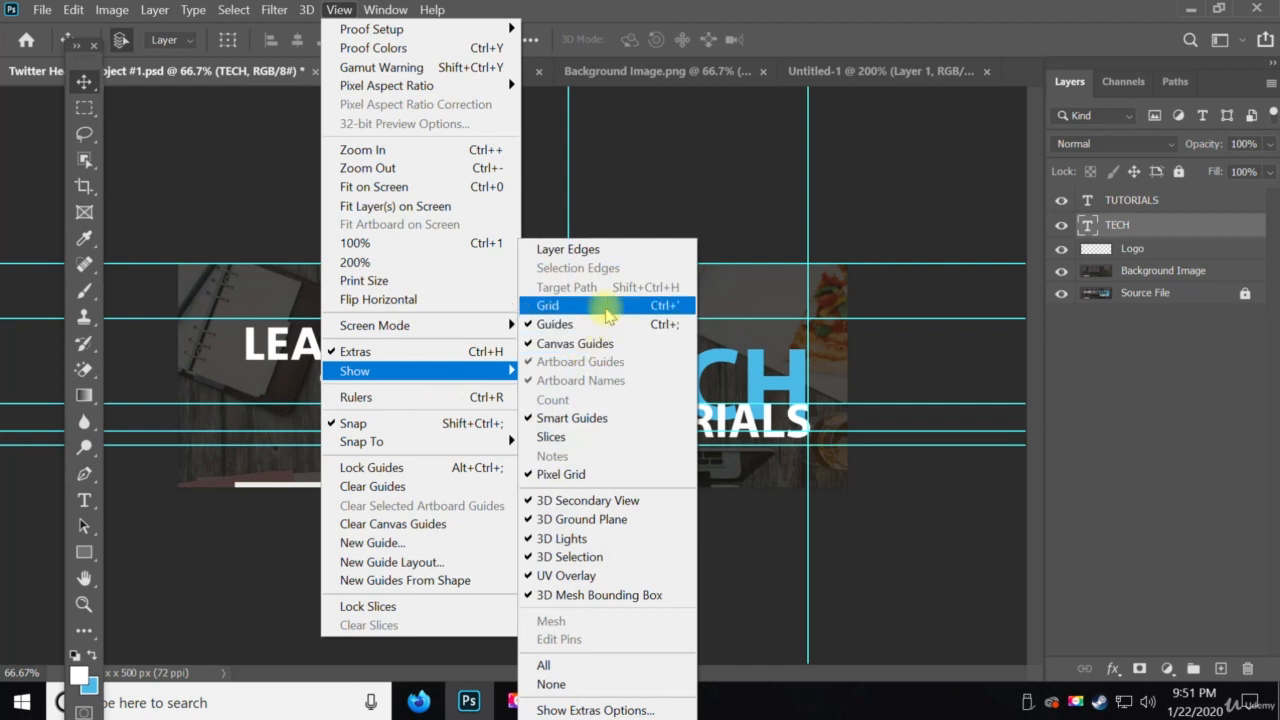